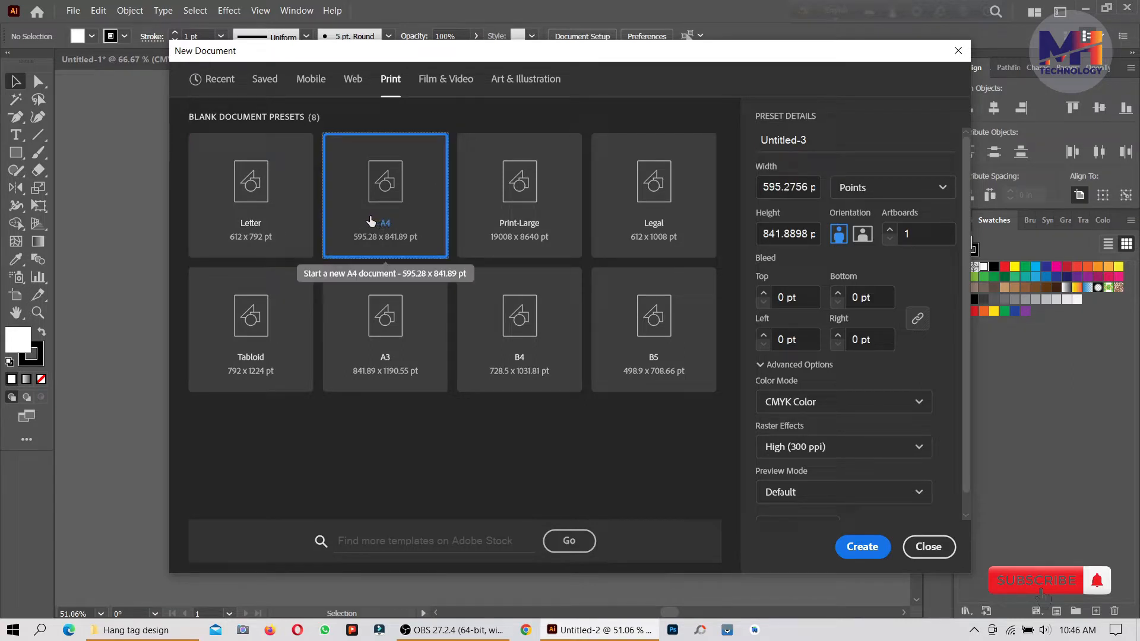
# Create a new A4 print document with its units set to inches
pyautogui.click(895, 189)
pyautogui.click(860, 289)
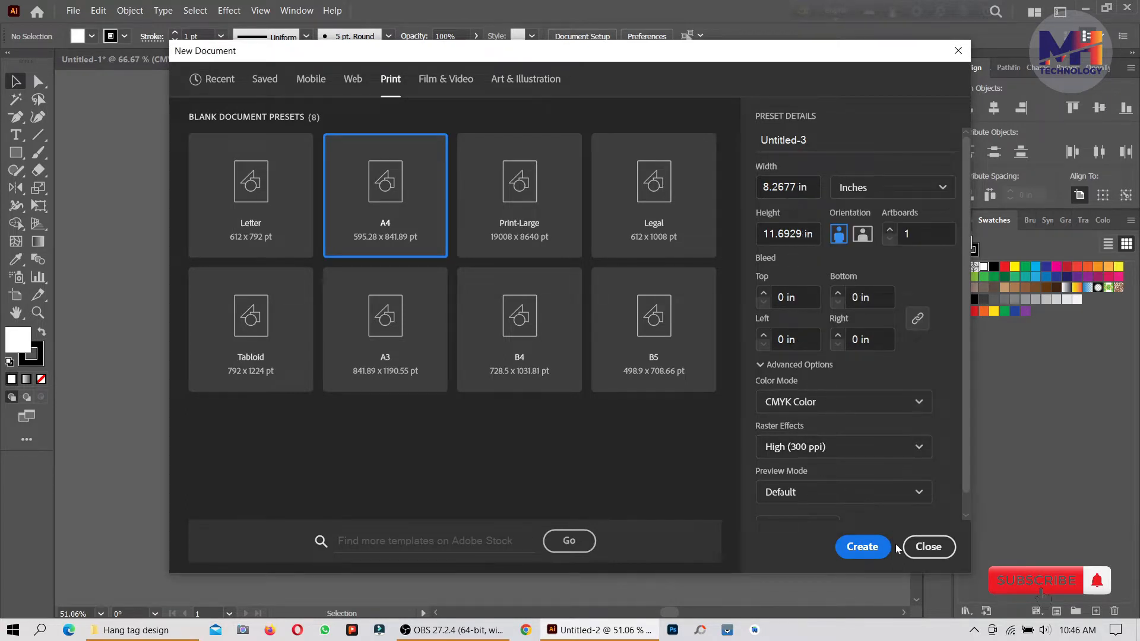
pyautogui.click(863, 547)
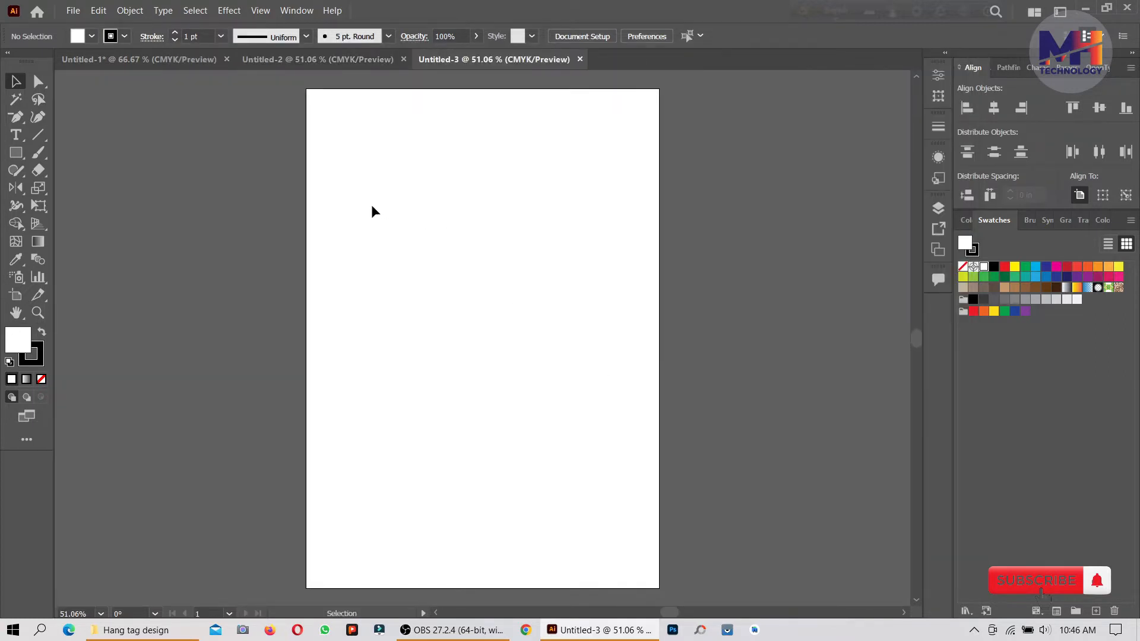
# Activate the Rectangle tool with no stroke and a CMYK Red fill
pyautogui.click(15, 152)
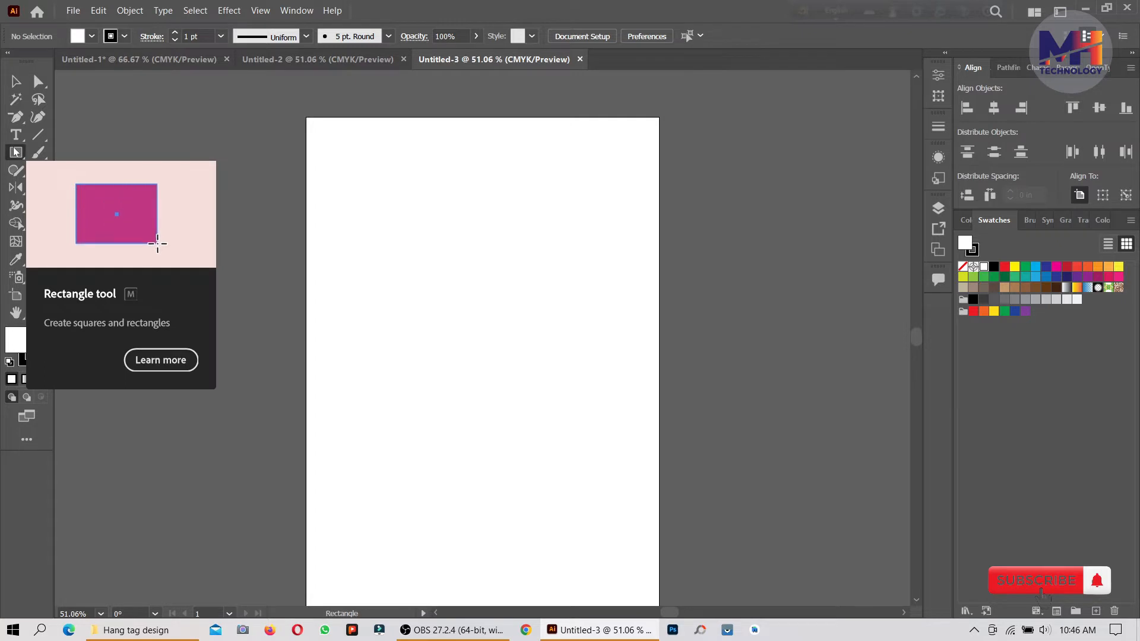
pyautogui.moveTo(15, 156); pyautogui.dragTo(76, 153)
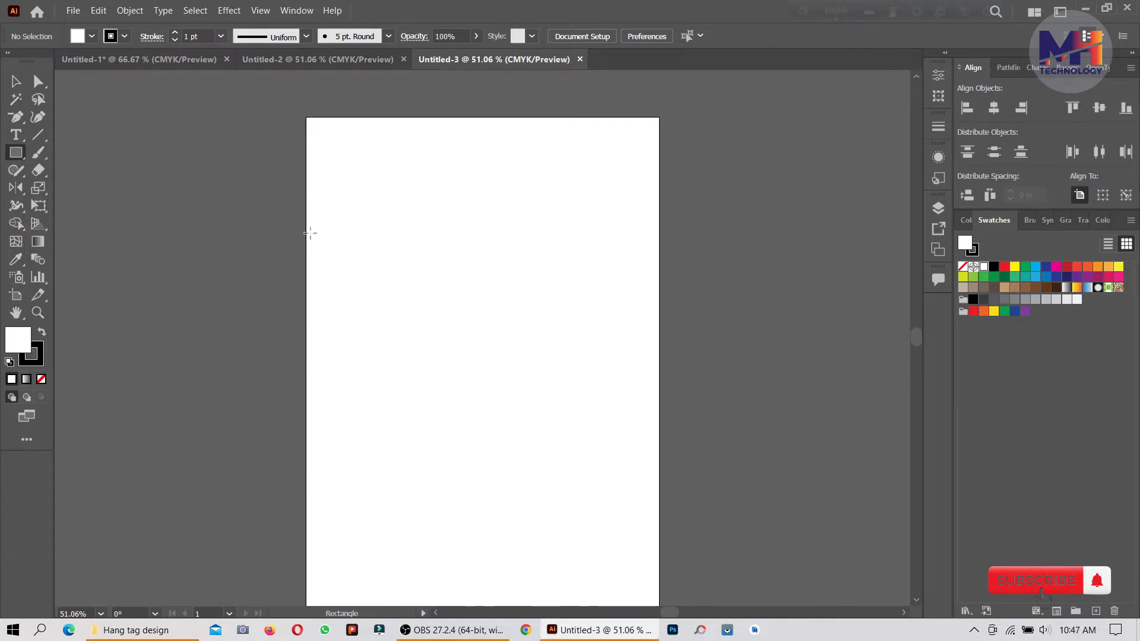
pyautogui.click(124, 36)
pyautogui.click(10, 61)
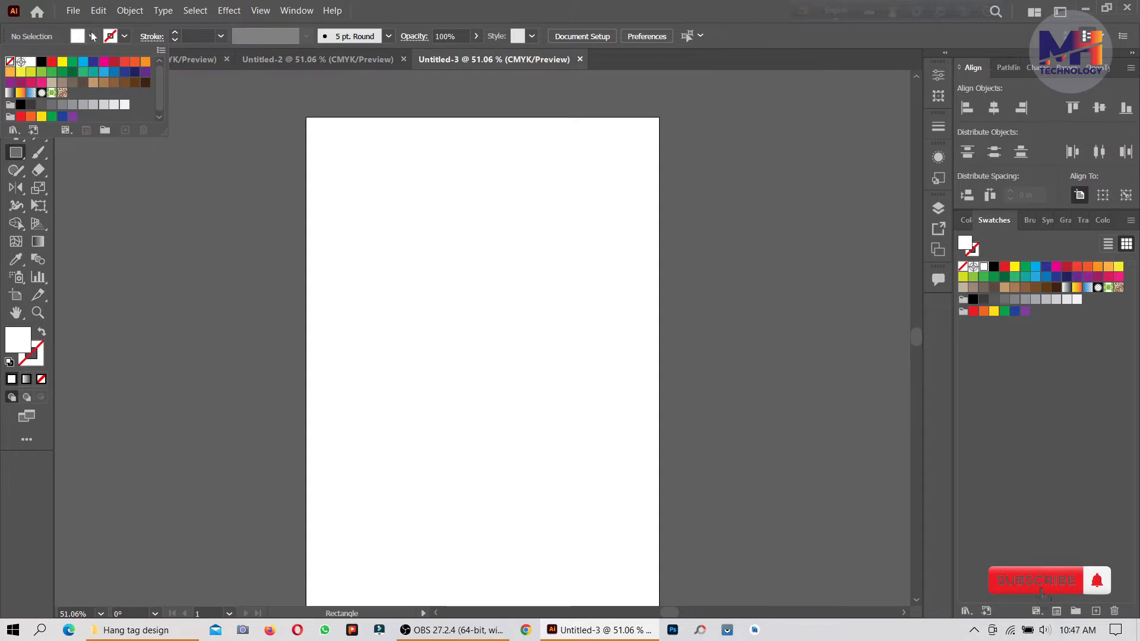
pyautogui.click(91, 33)
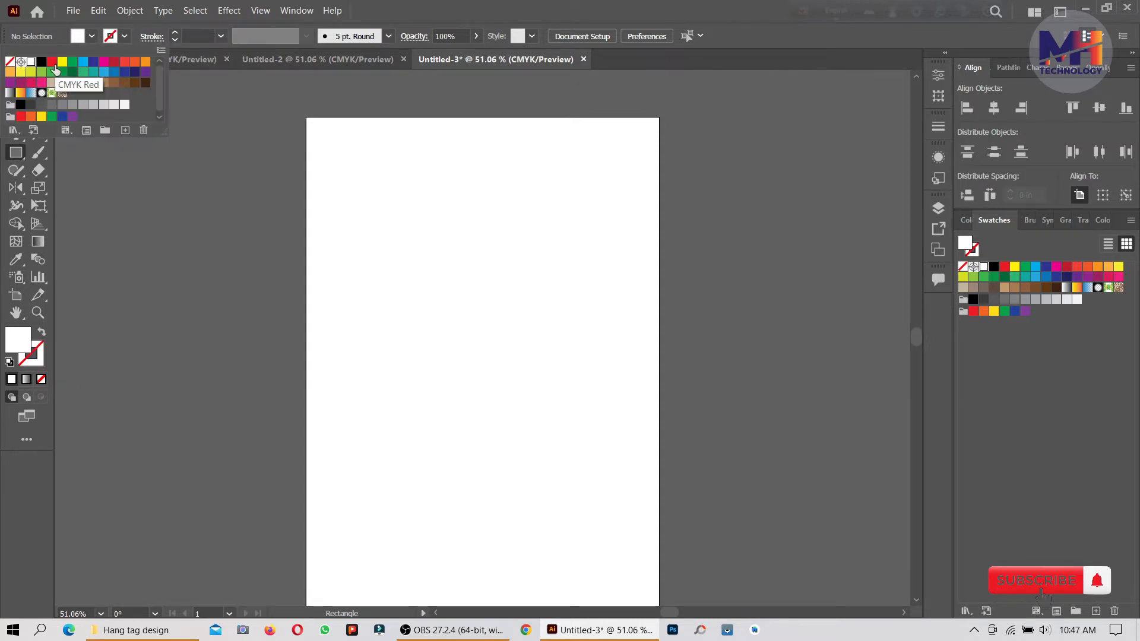
pyautogui.click(52, 61)
# Create a rectangle 2 in wide and 3.5 in high near the middle of the artboard
pyautogui.click(461, 307)
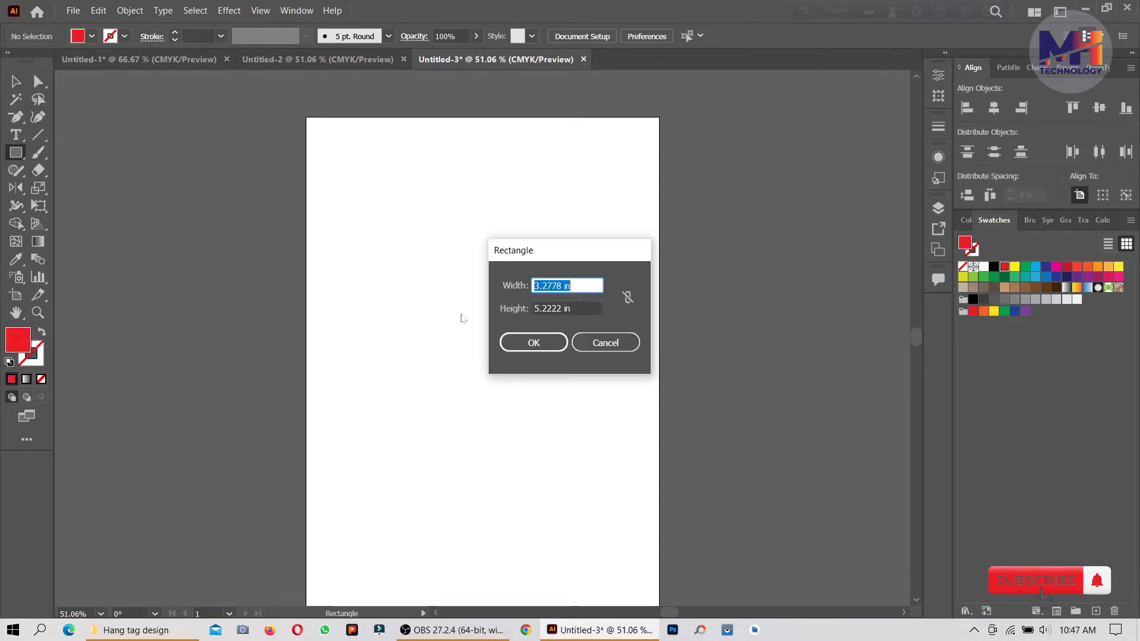
pyautogui.doubleClick(561, 288)
pyautogui.write('2')
pyautogui.moveTo(561, 305); pyautogui.dragTo(516, 308)
pyautogui.write('3.5')
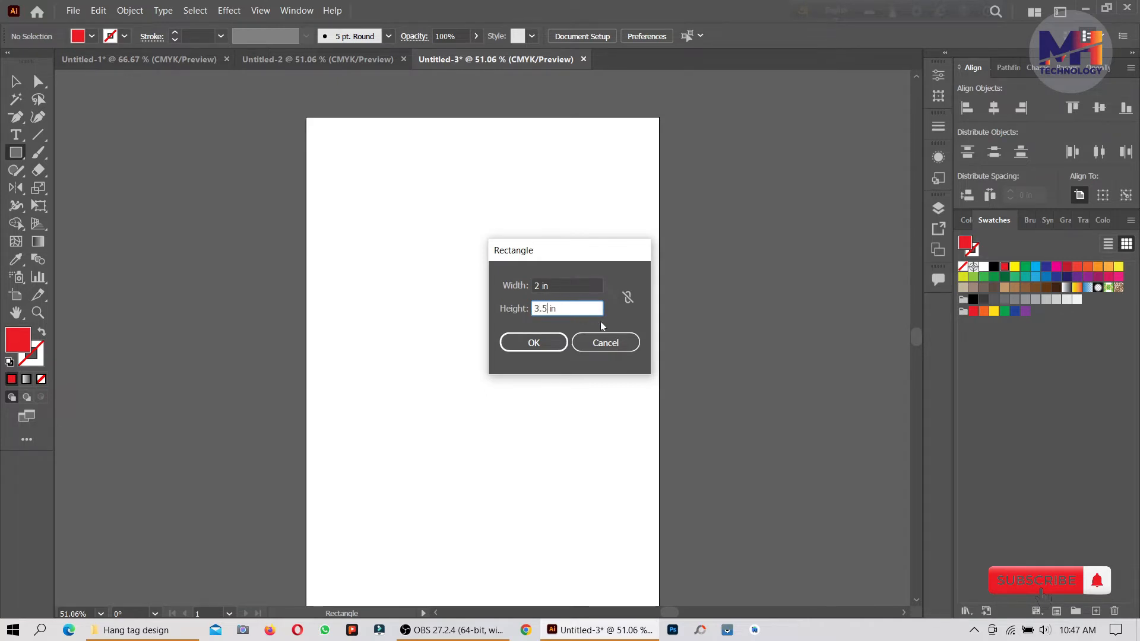
pyautogui.click(552, 343)
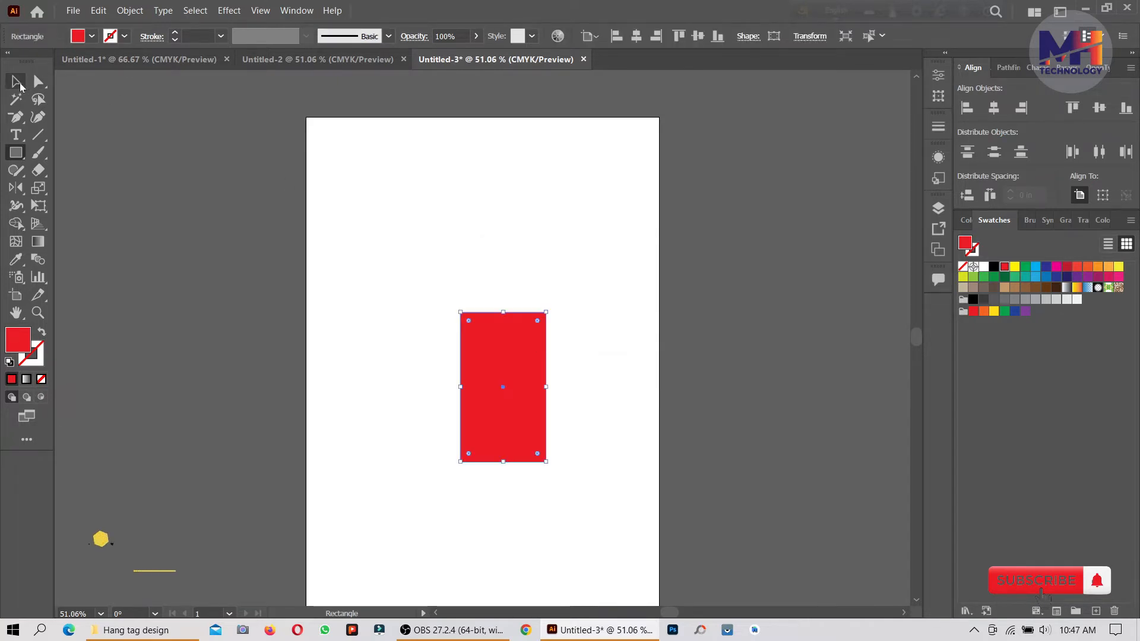
# Move the red rectangle up and slightly left on the artboard, leaving it deselected
pyautogui.click(17, 82)
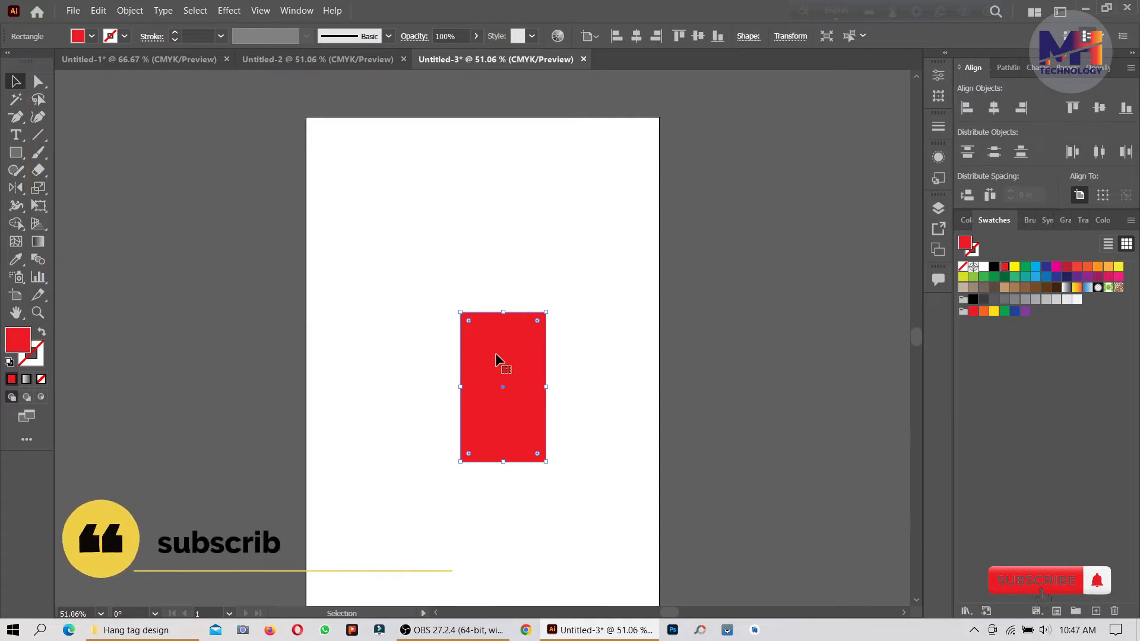
pyautogui.moveTo(496, 357); pyautogui.dragTo(471, 291)
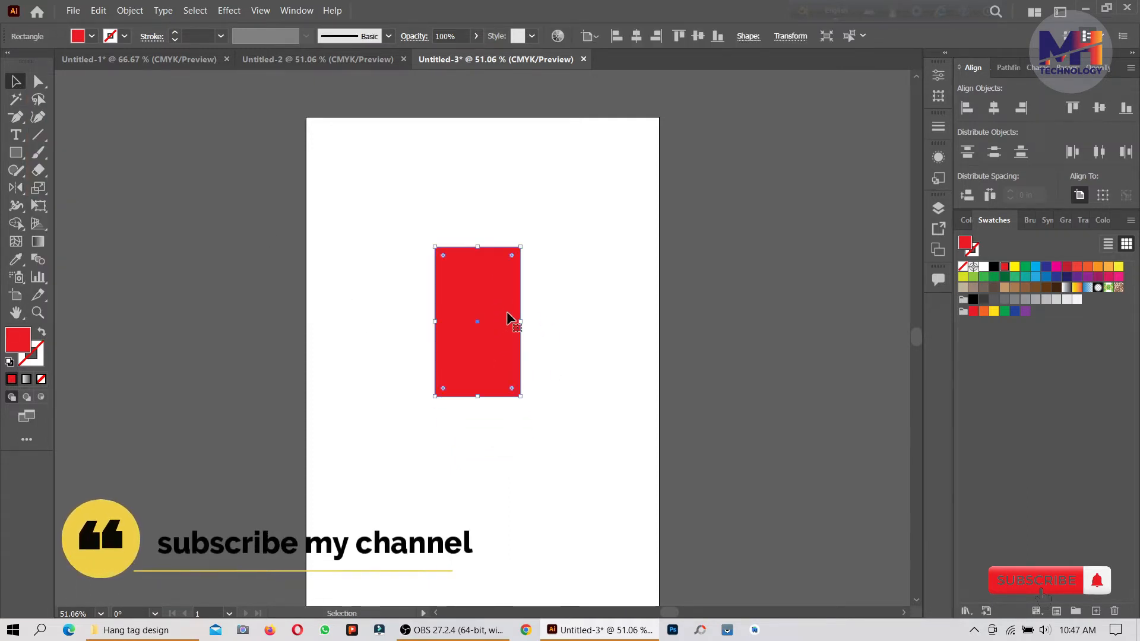
pyautogui.click(551, 356)
# Show the rulers around the document
pyautogui.hotkey('ctrl', '+')
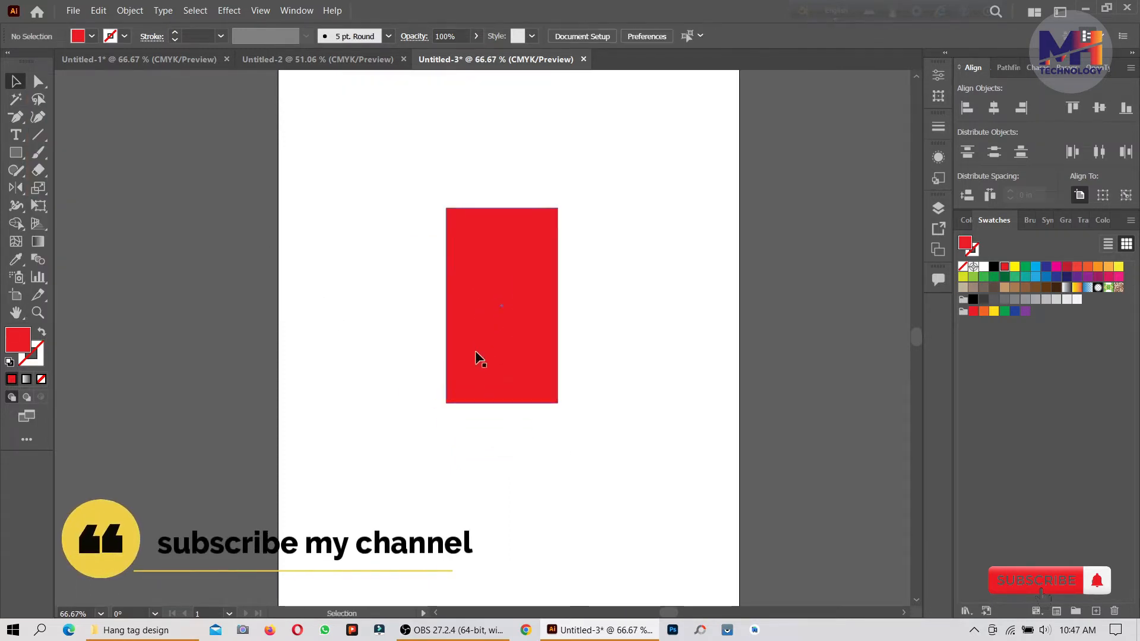
pyautogui.scroll(1, 480, 359)
pyautogui.scroll(2, 509, 344)
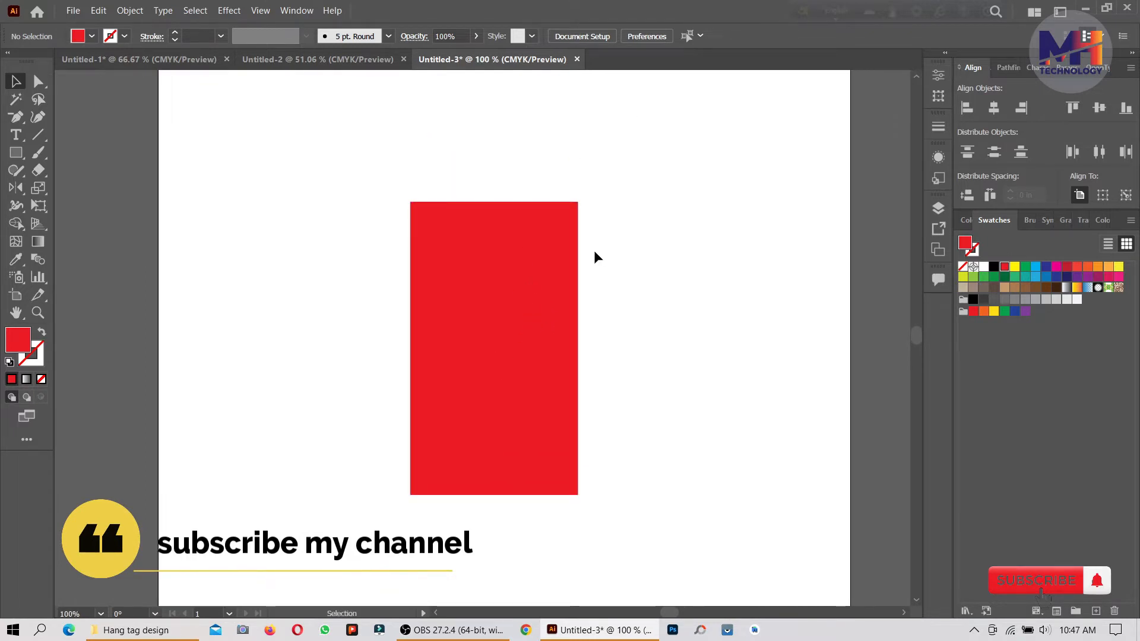
pyautogui.click(250, 16)
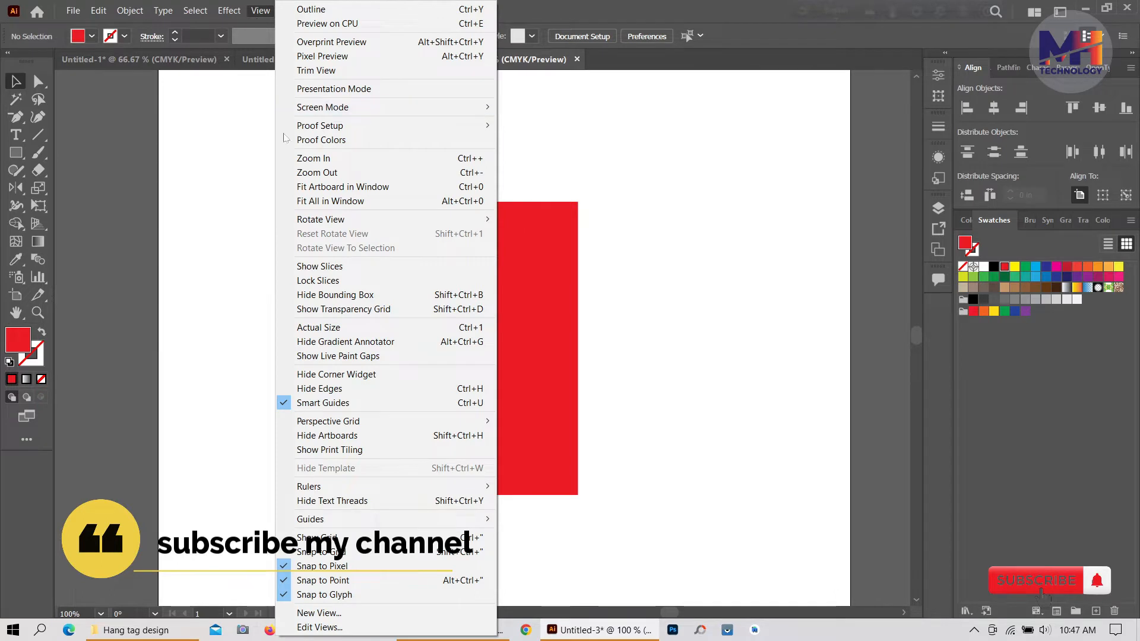
pyautogui.moveTo(475, 487)
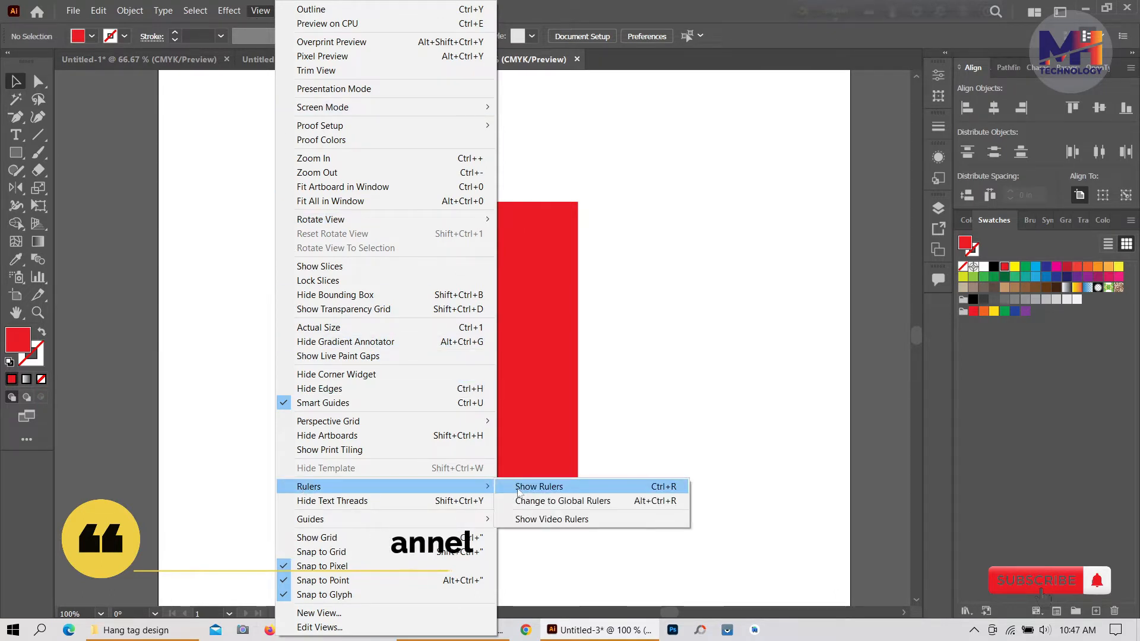
pyautogui.click(518, 488)
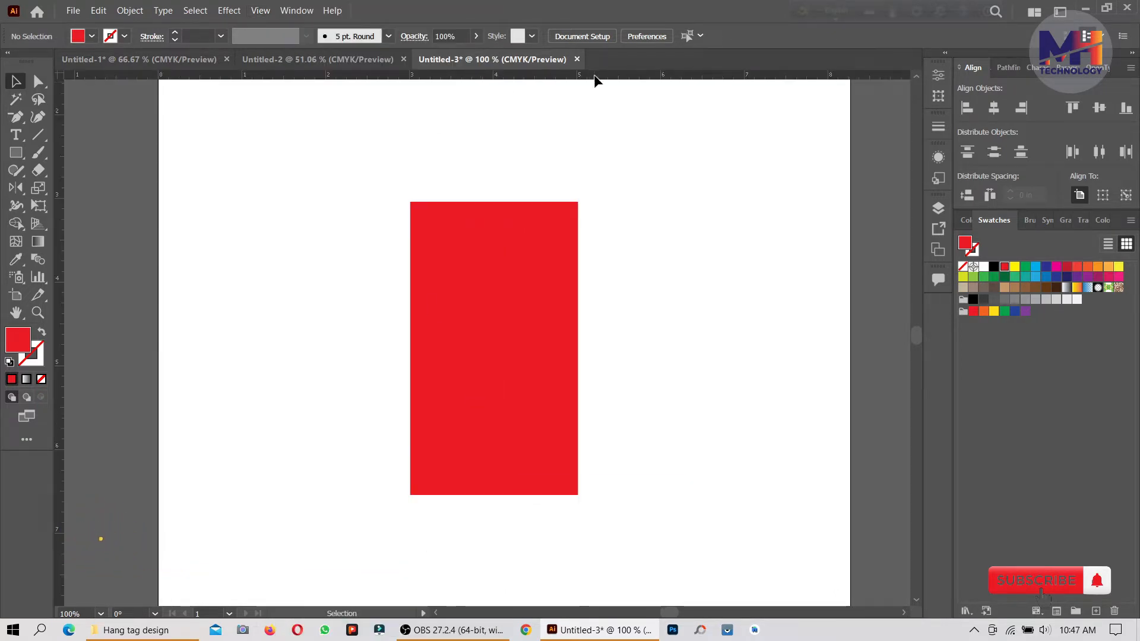
# Place a horizontal guide about 3.92 in down the artboard and a vertical guide through the rectangle's centre
pyautogui.moveTo(594, 76); pyautogui.dragTo(574, 266)
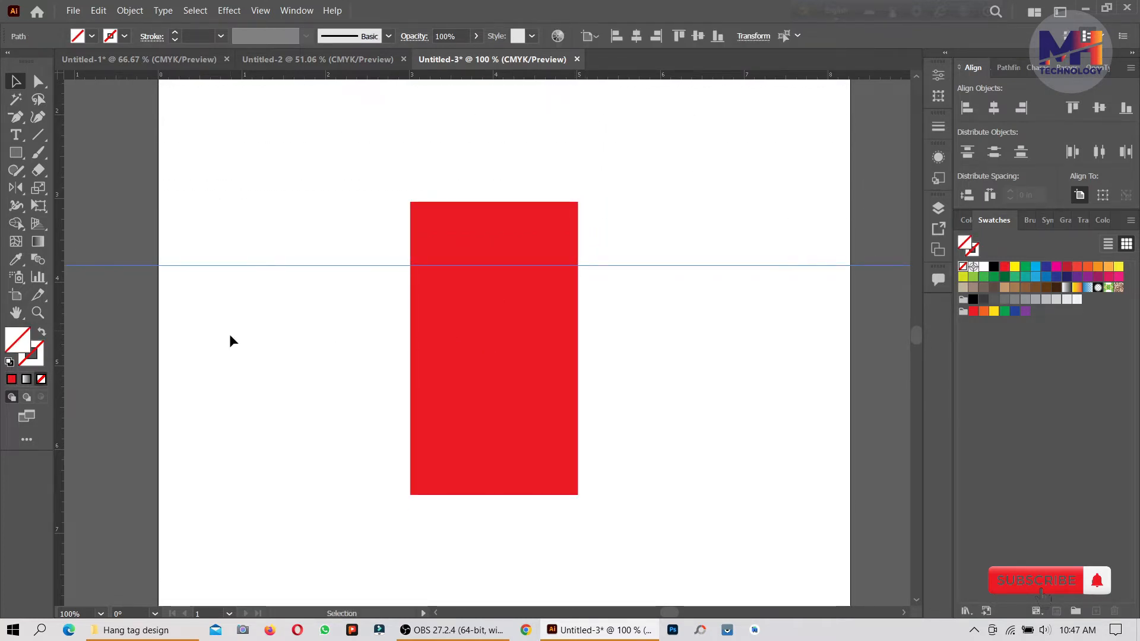
pyautogui.moveTo(378, 266); pyautogui.dragTo(378, 275)
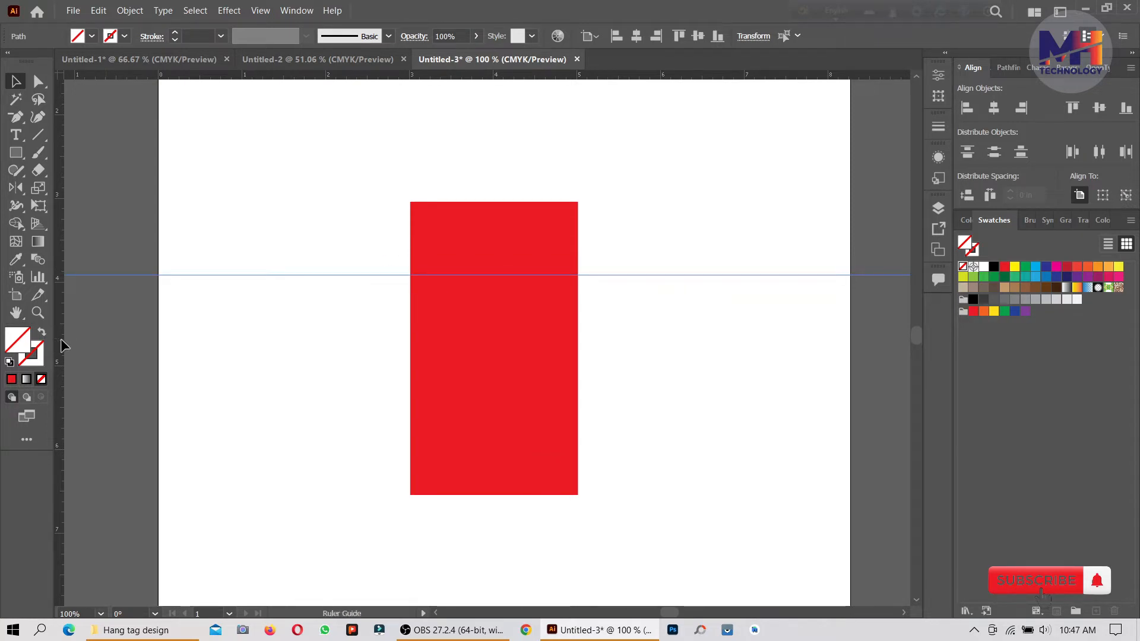
pyautogui.moveTo(60, 339); pyautogui.dragTo(494, 359)
# Add anchor points to the rectangle where the guides cross its left, right and top edges
pyautogui.scroll(3, 443, 354)
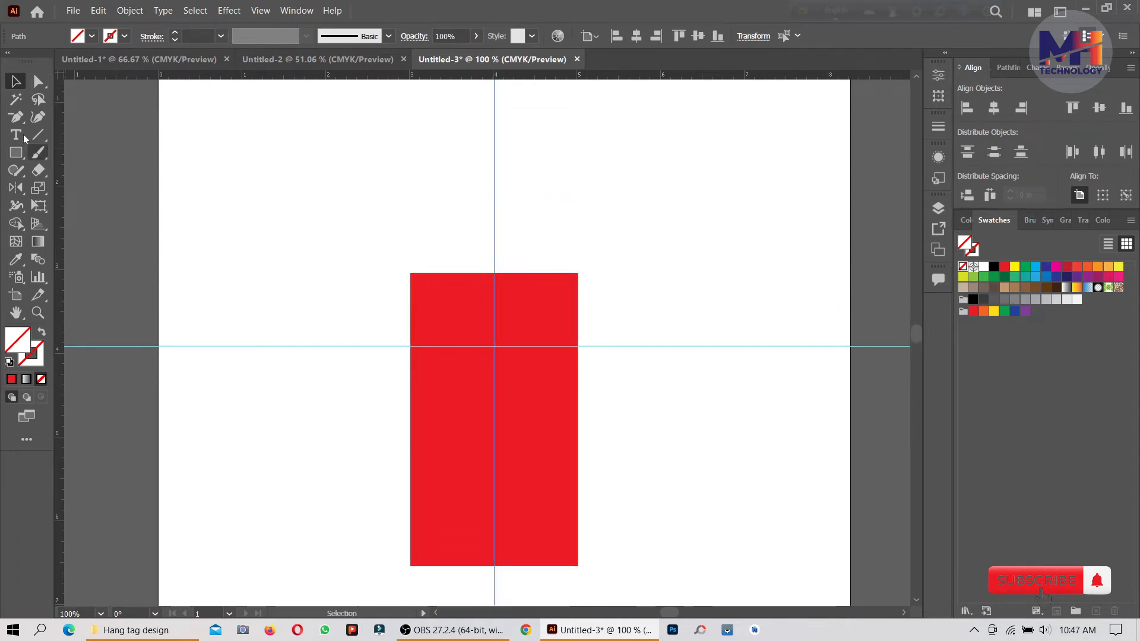
pyautogui.moveTo(16, 117); pyautogui.dragTo(130, 135)
pyautogui.hotkey('ctrl', 'a')
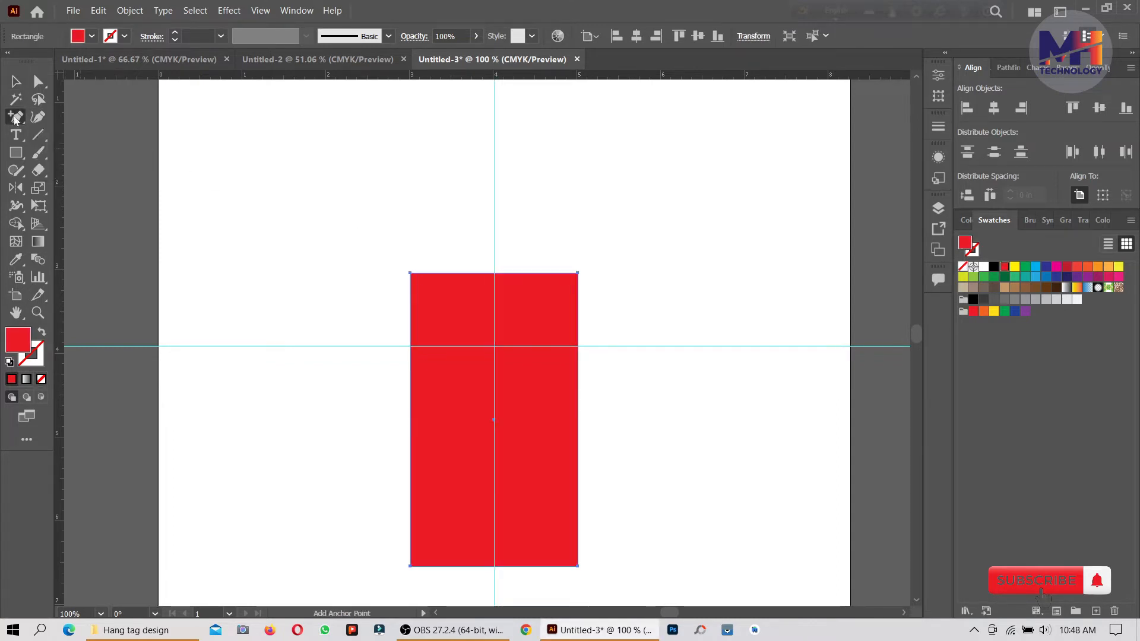
pyautogui.click(410, 346)
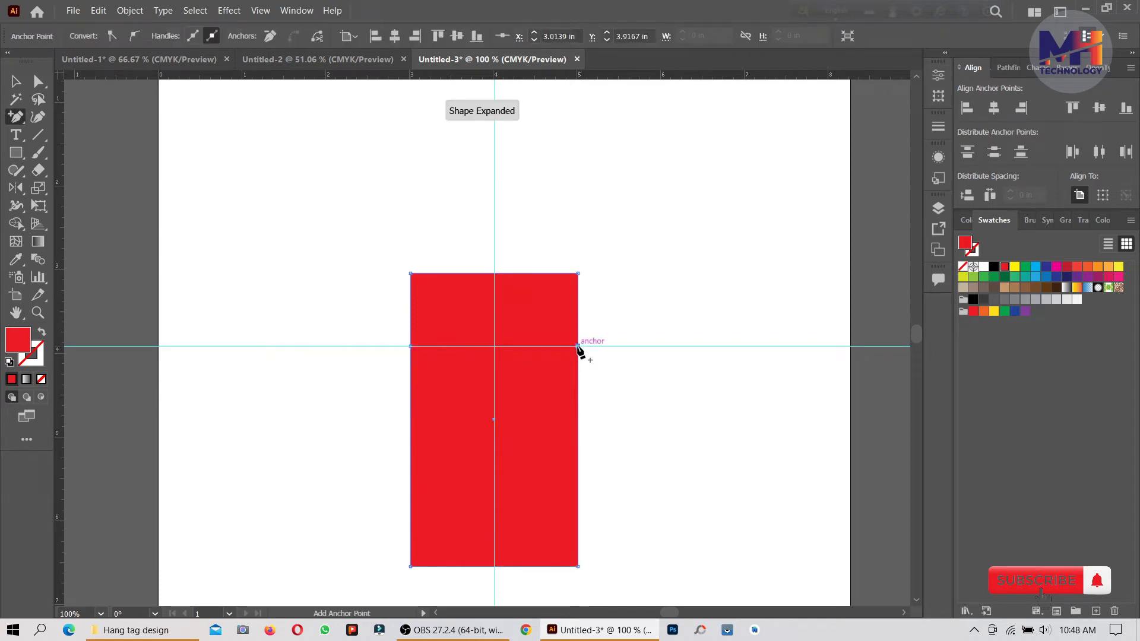
pyautogui.click(494, 272)
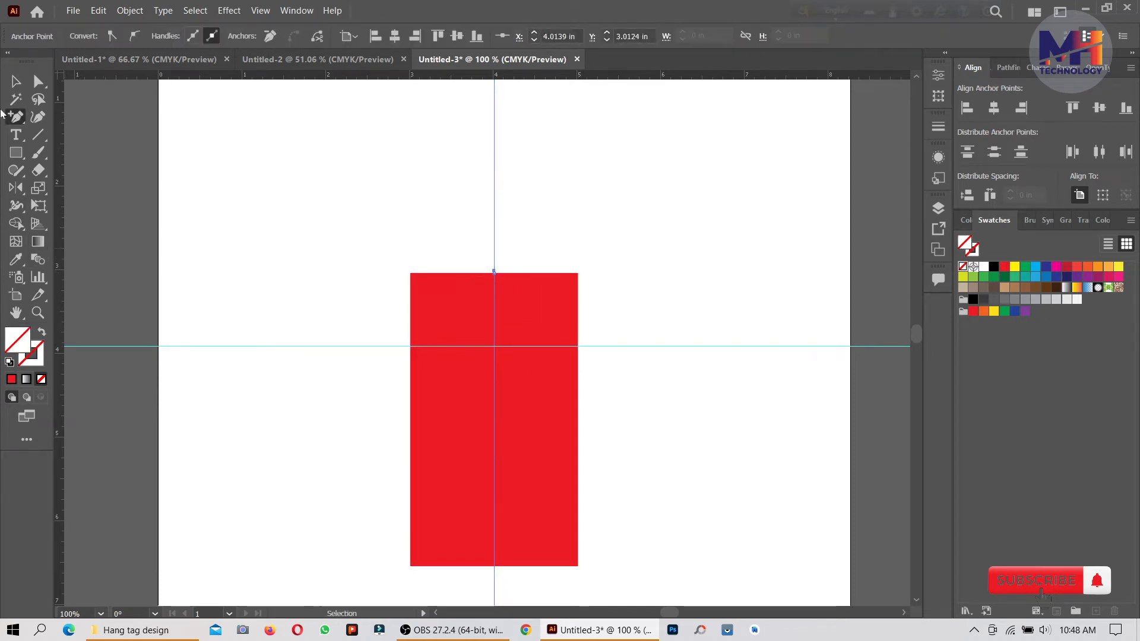
# Delete the rectangle's two top corner anchor points so its top forms a centred peak
pyautogui.moveTo(26, 123); pyautogui.dragTo(26, 123)
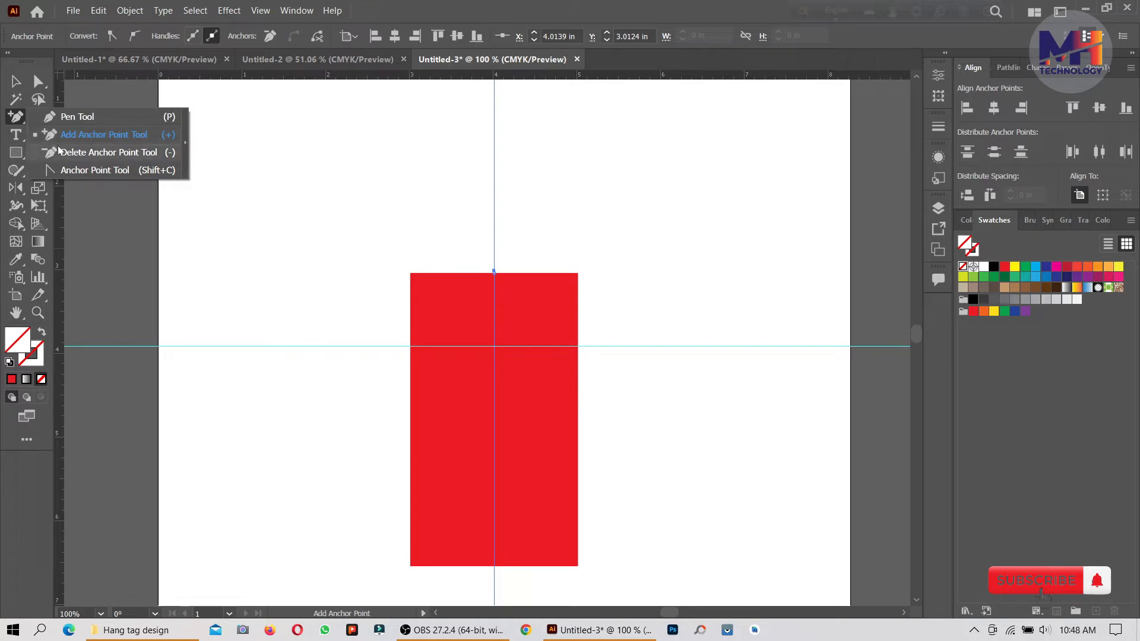
pyautogui.click(96, 152)
pyautogui.click(411, 273)
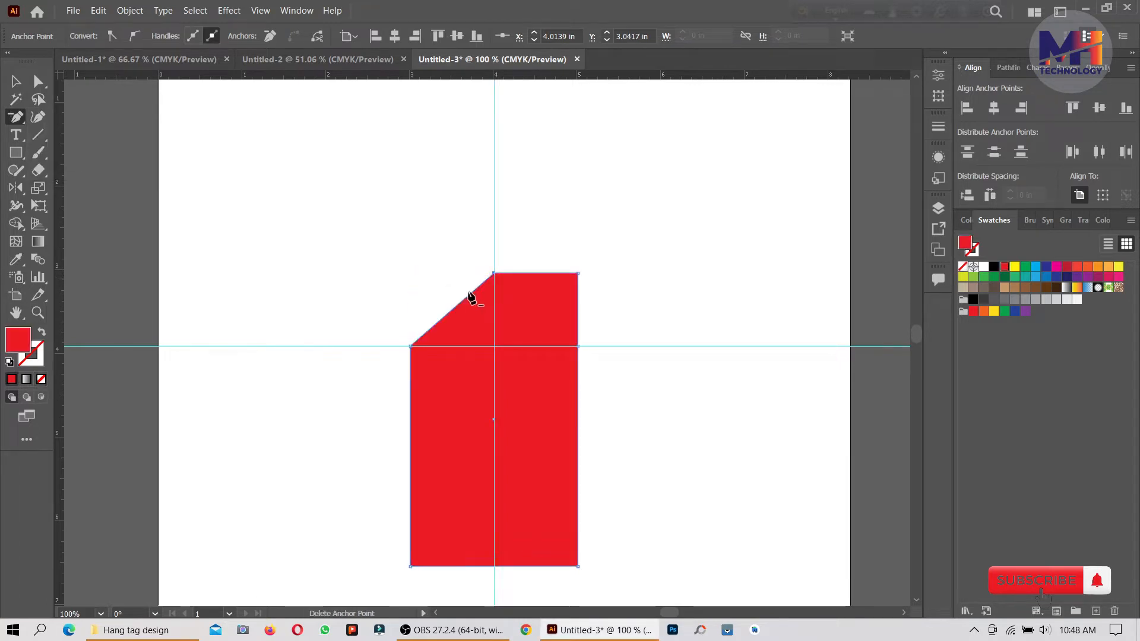
pyautogui.click(578, 274)
pyautogui.click(15, 81)
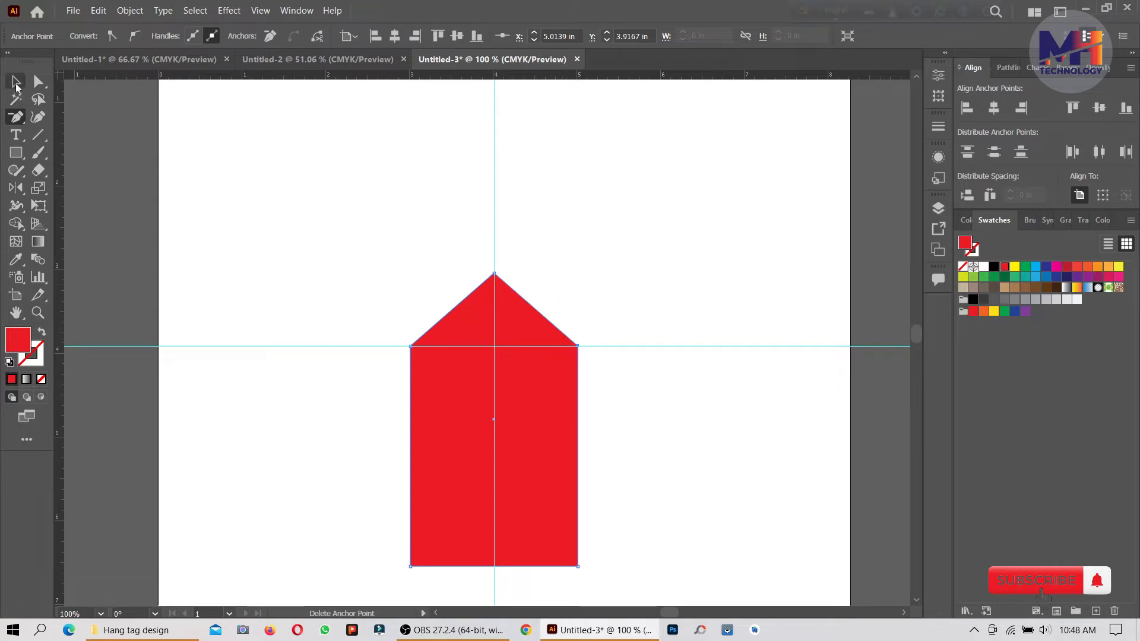
pyautogui.click(494, 382)
pyautogui.click(672, 437)
pyautogui.moveTo(421, 245); pyautogui.dragTo(616, 415)
pyautogui.click(390, 243)
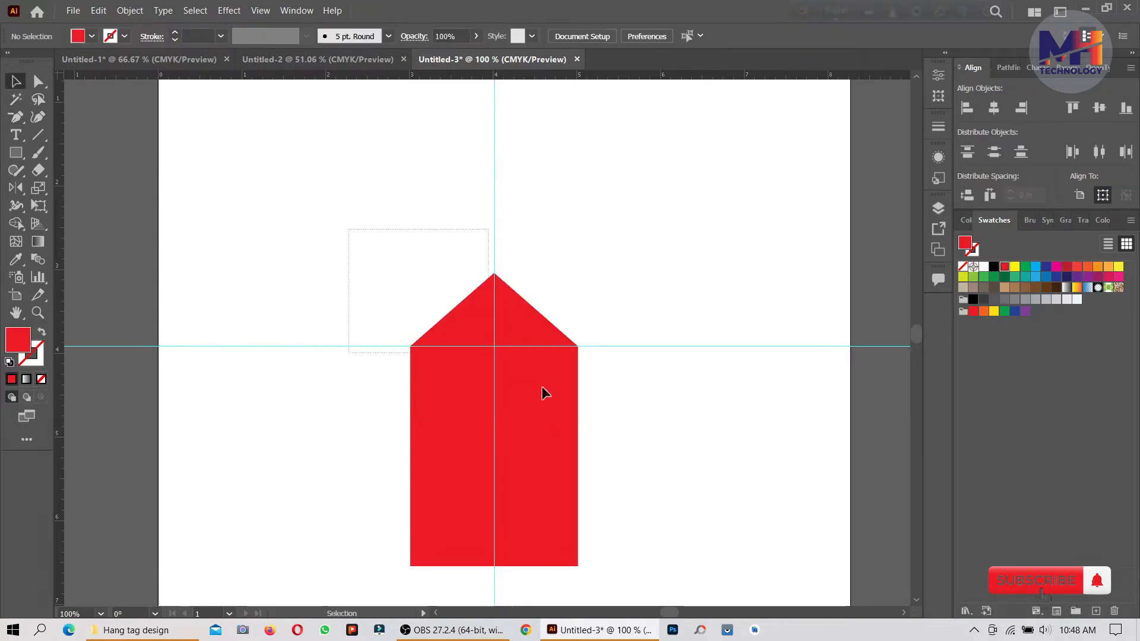
pyautogui.click(541, 388)
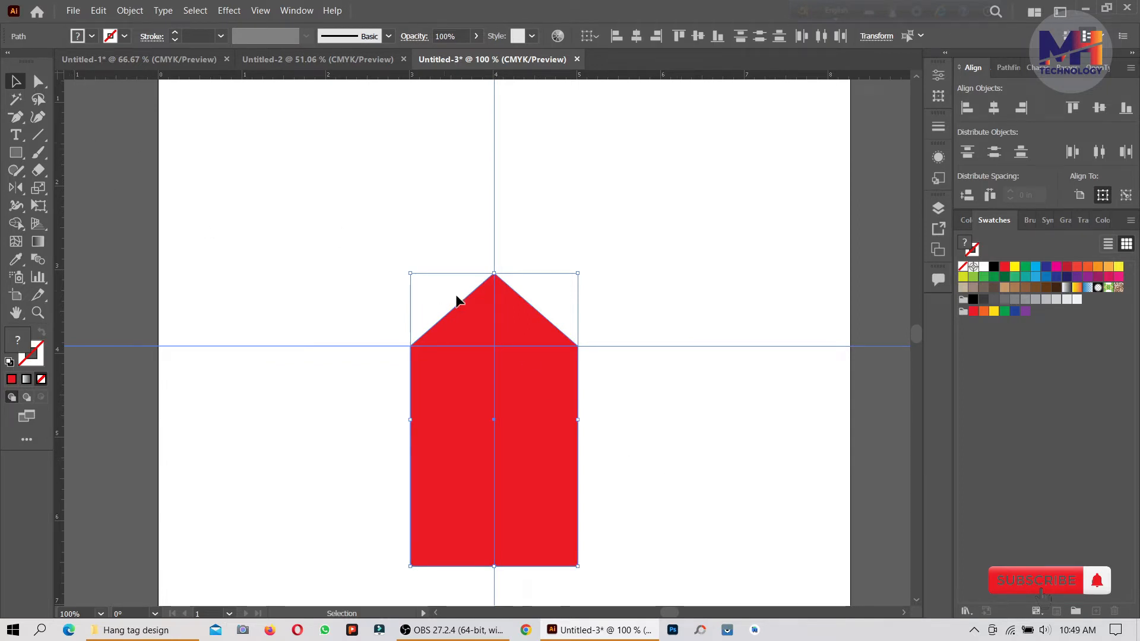
pyautogui.click(580, 251)
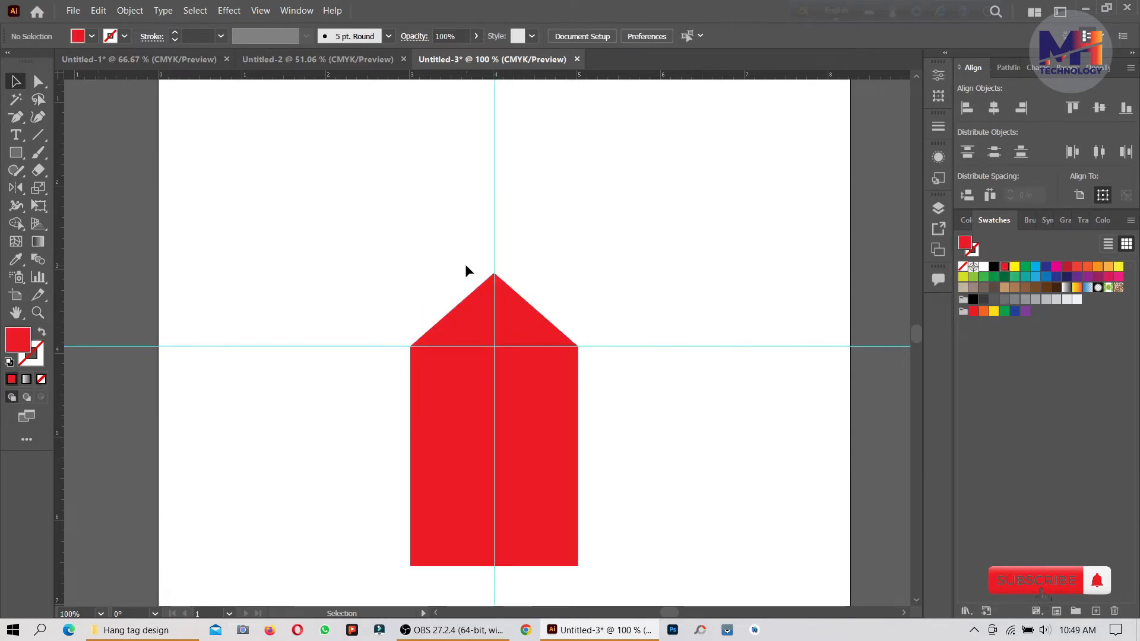
# Round all corners of the peaked tag shape slightly with the live corner widgets
pyautogui.moveTo(466, 267); pyautogui.dragTo(560, 354)
pyautogui.click(38, 83)
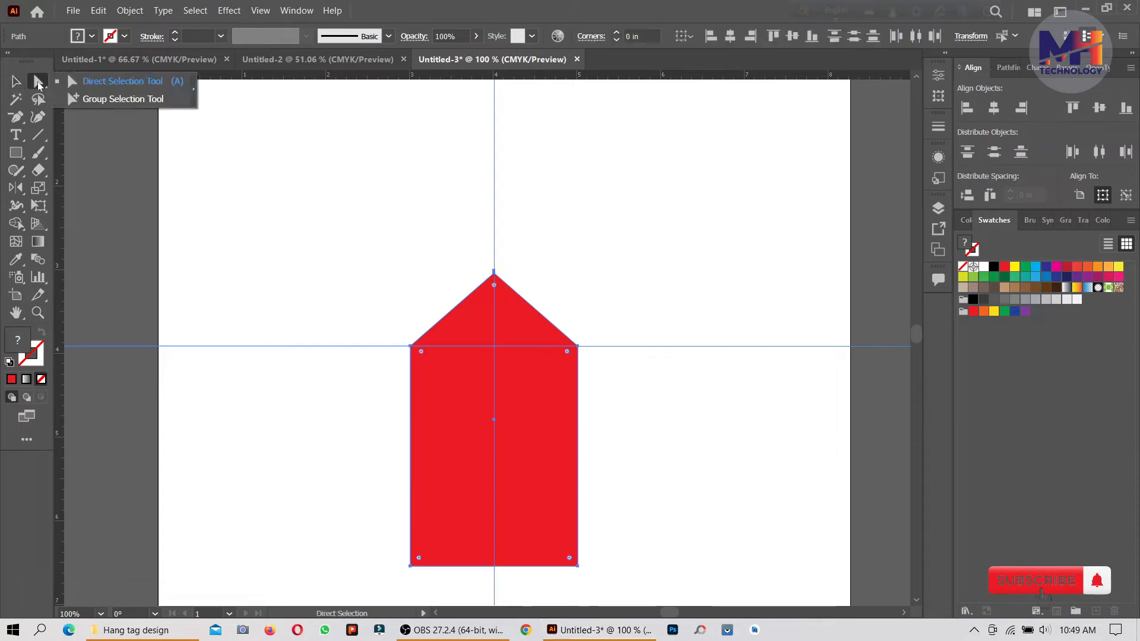
pyautogui.click(141, 84)
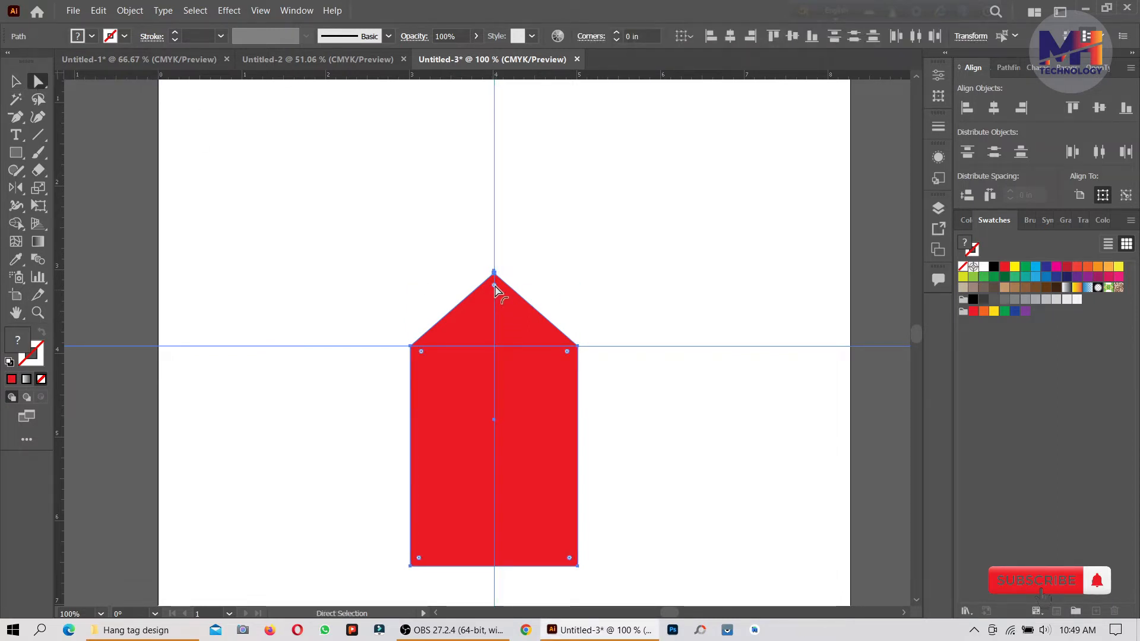
pyautogui.moveTo(495, 285); pyautogui.dragTo(495, 291)
pyautogui.click(415, 262)
# Delete the horizontal and vertical guides crossing the tag shape
pyautogui.scroll(-1, 473, 317)
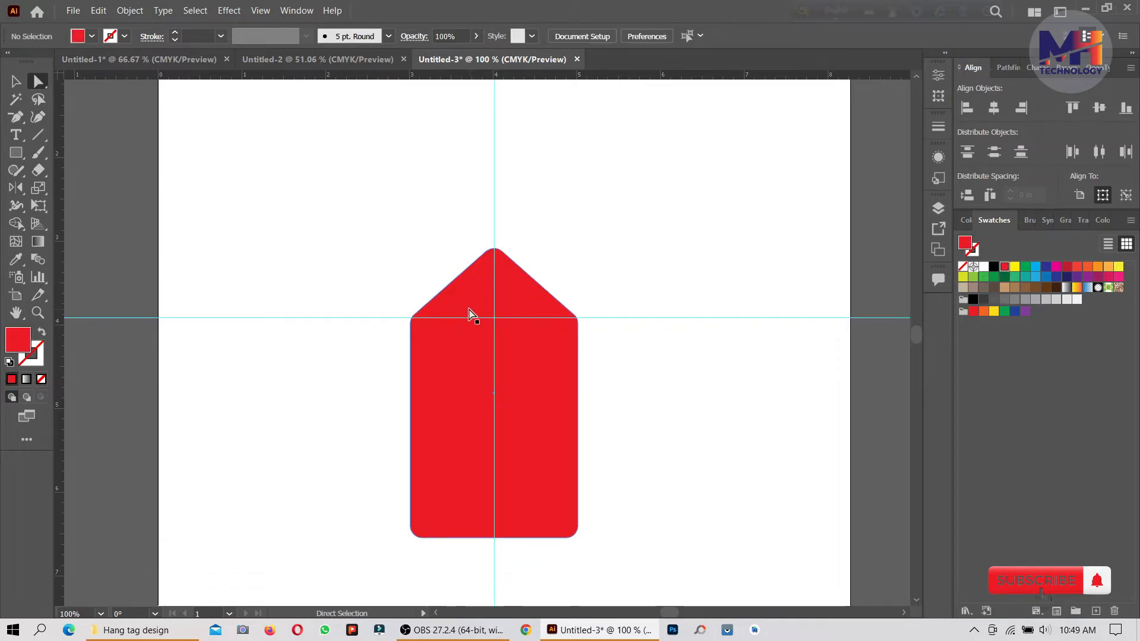
pyautogui.scroll(-1, 469, 315)
pyautogui.click(17, 85)
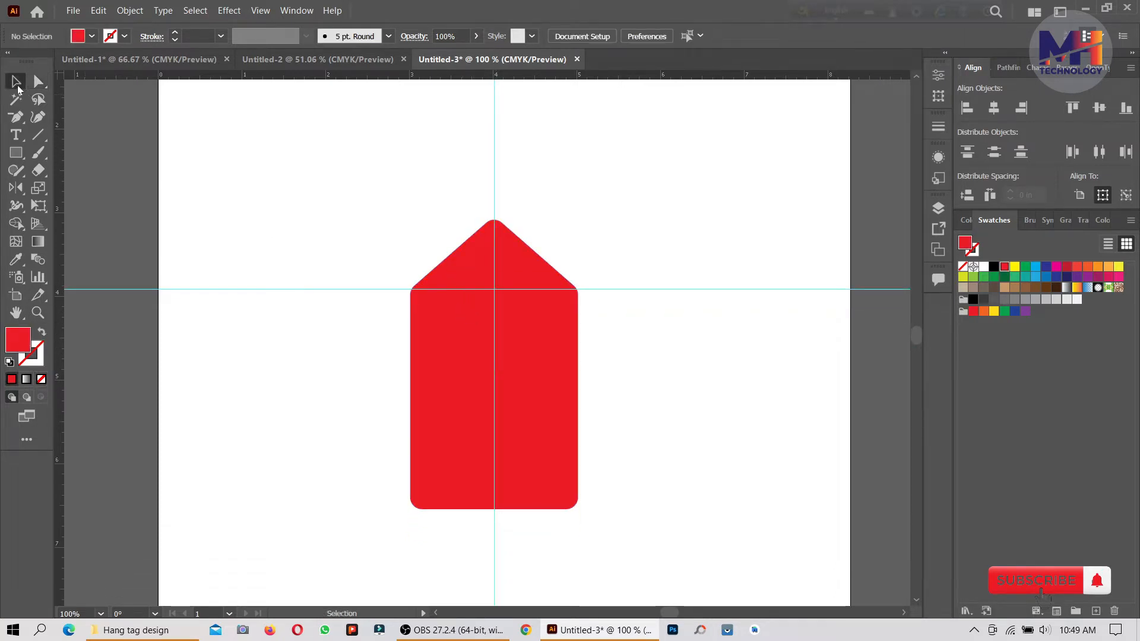
pyautogui.click(439, 375)
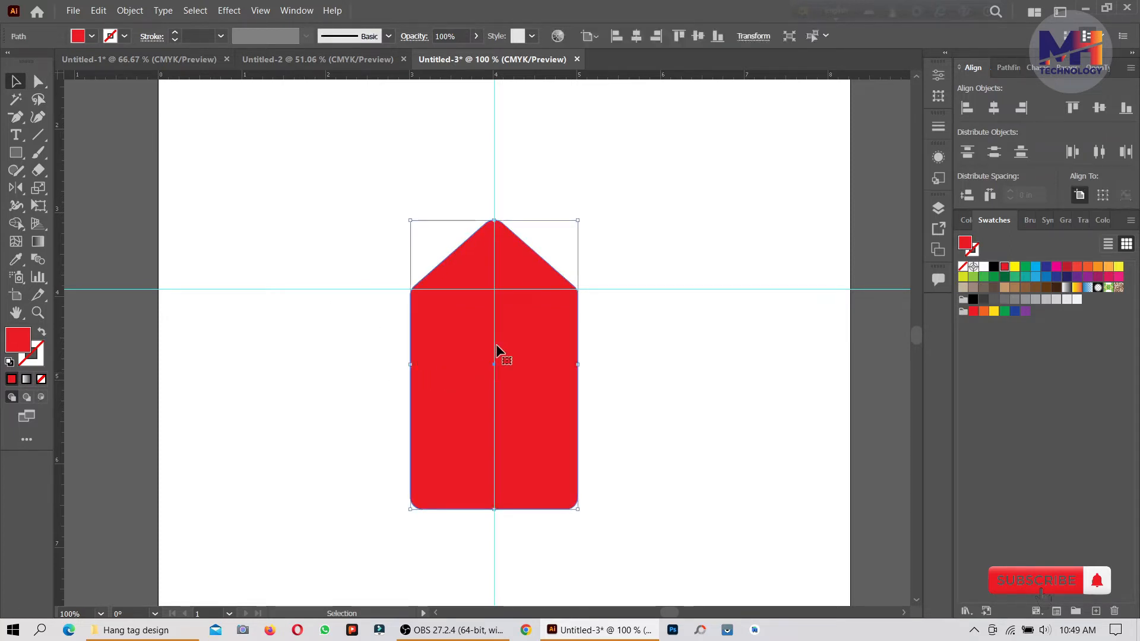
pyautogui.click(638, 294)
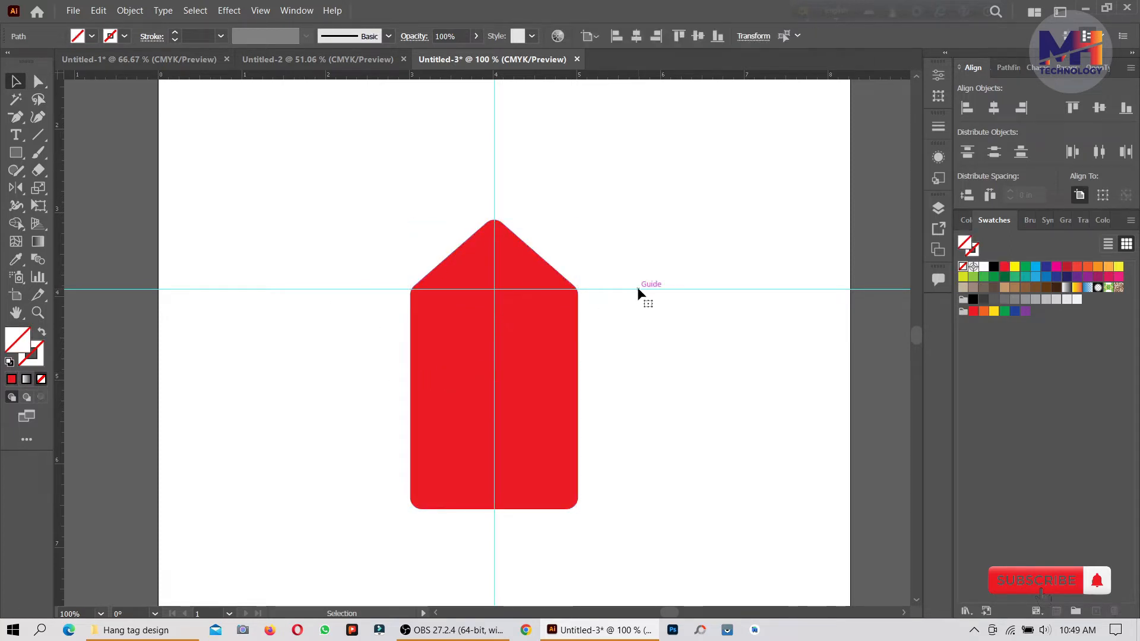
pyautogui.press('Delete')
pyautogui.click(494, 170)
pyautogui.press('Delete')
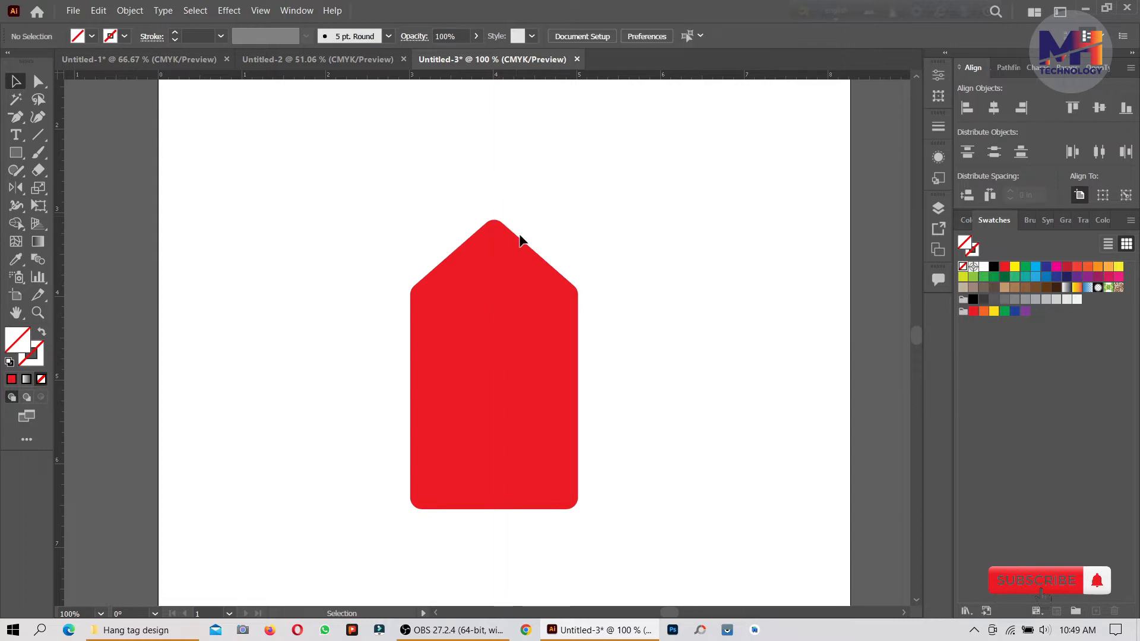
# Offset the tag shape's path by -0.1 in with mitered joins to create an inner copy
pyautogui.click(536, 333)
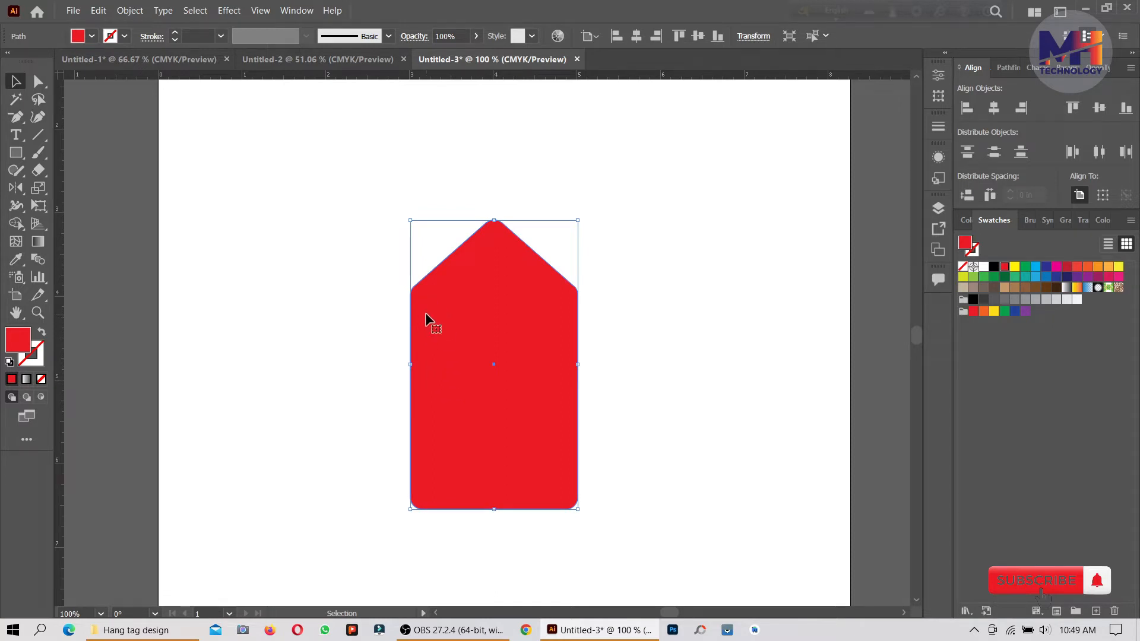
pyautogui.click(166, 15)
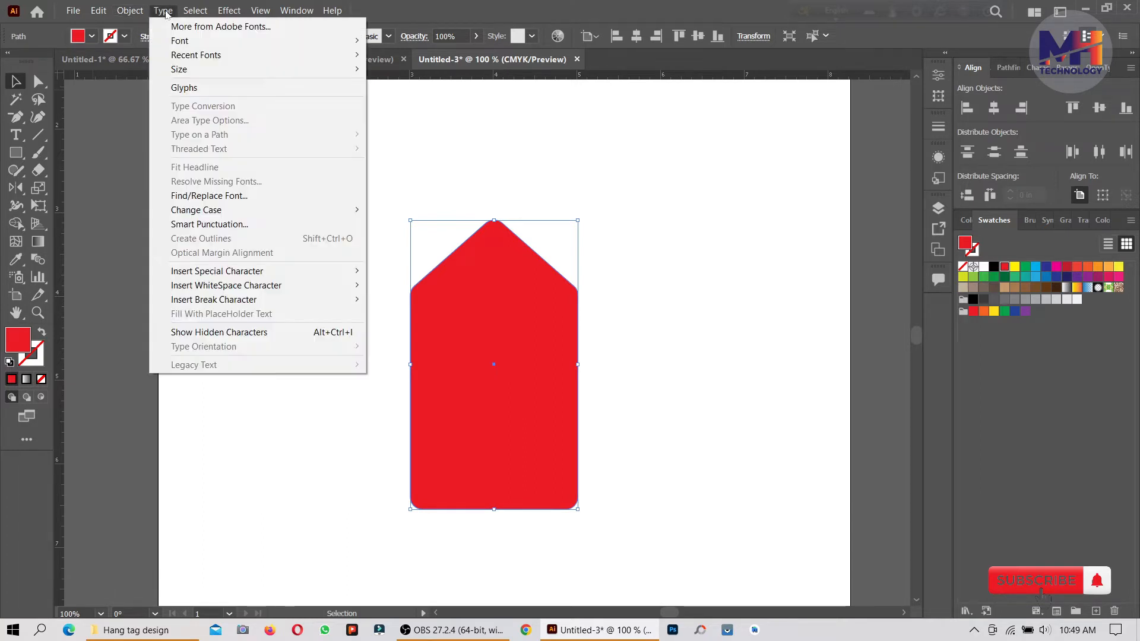
pyautogui.moveTo(130, 10)
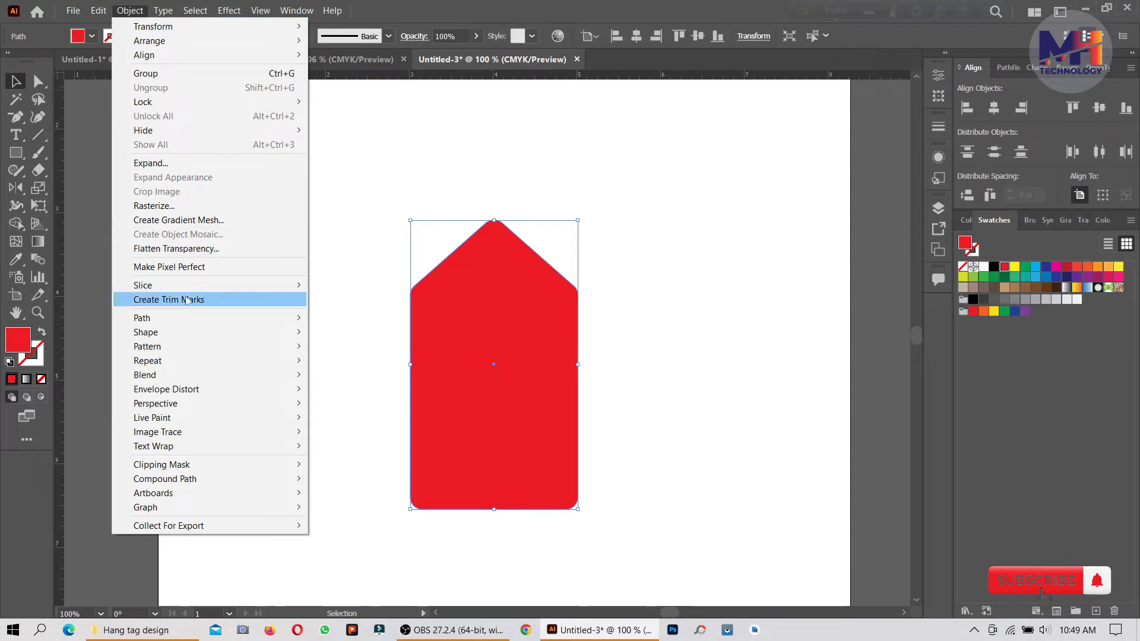
pyautogui.moveTo(190, 319)
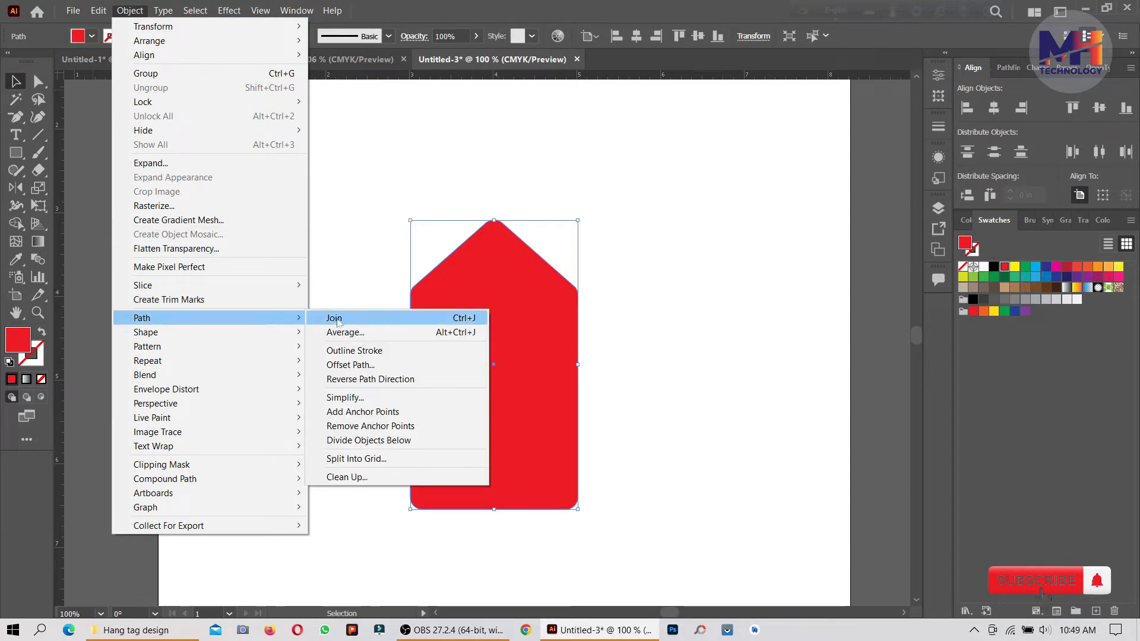
pyautogui.click(395, 365)
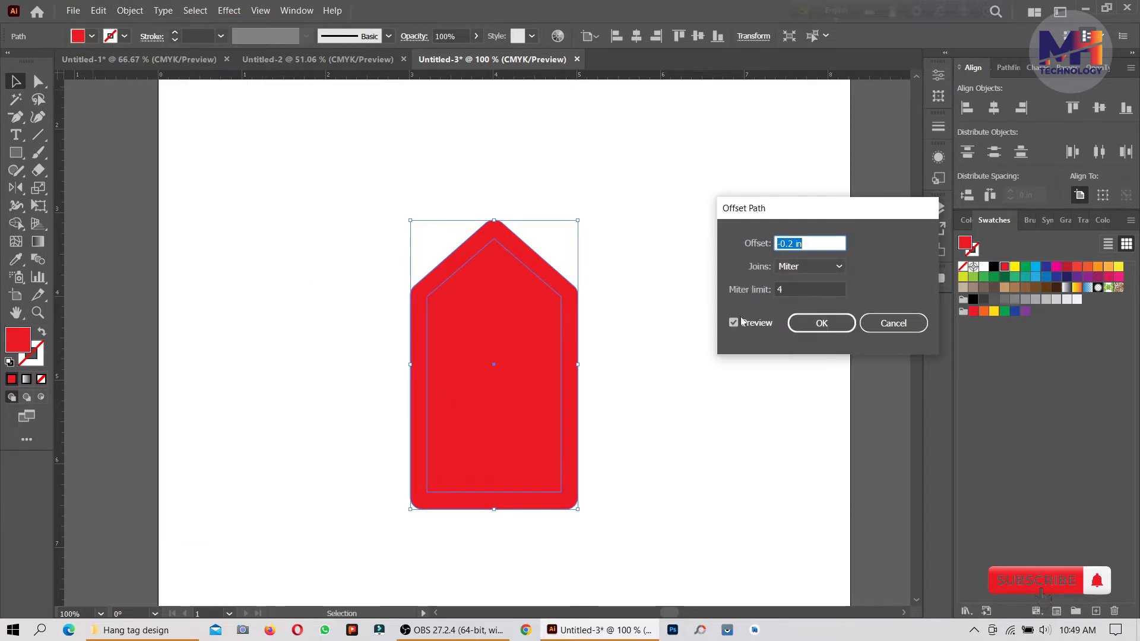
pyautogui.click(791, 244)
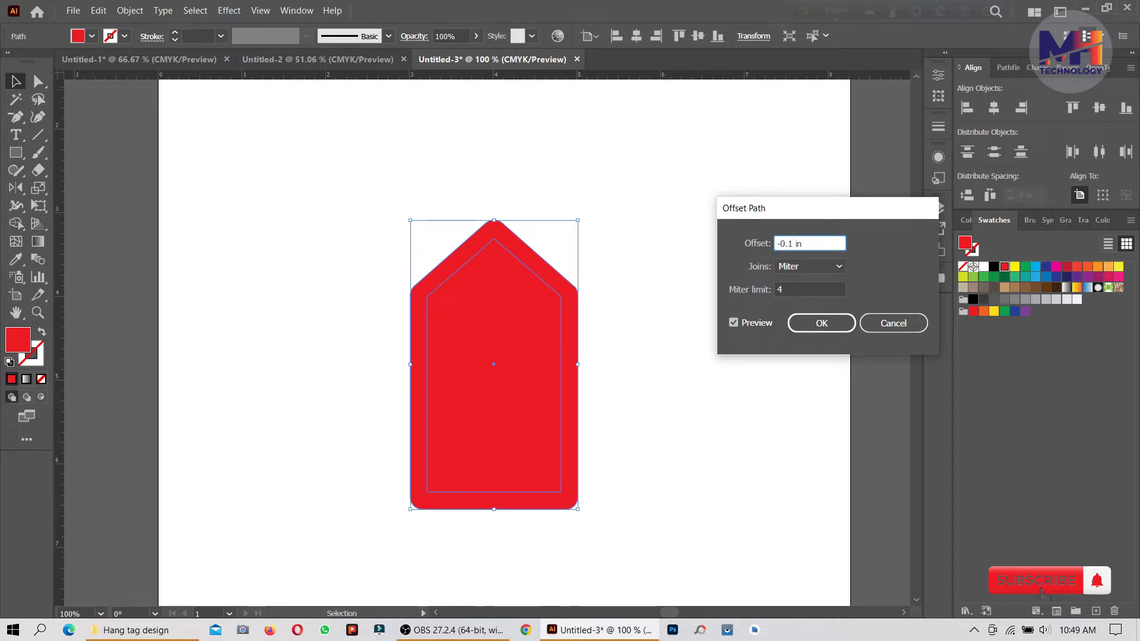
pyautogui.write('1')
pyautogui.click(734, 323)
pyautogui.click(734, 323)
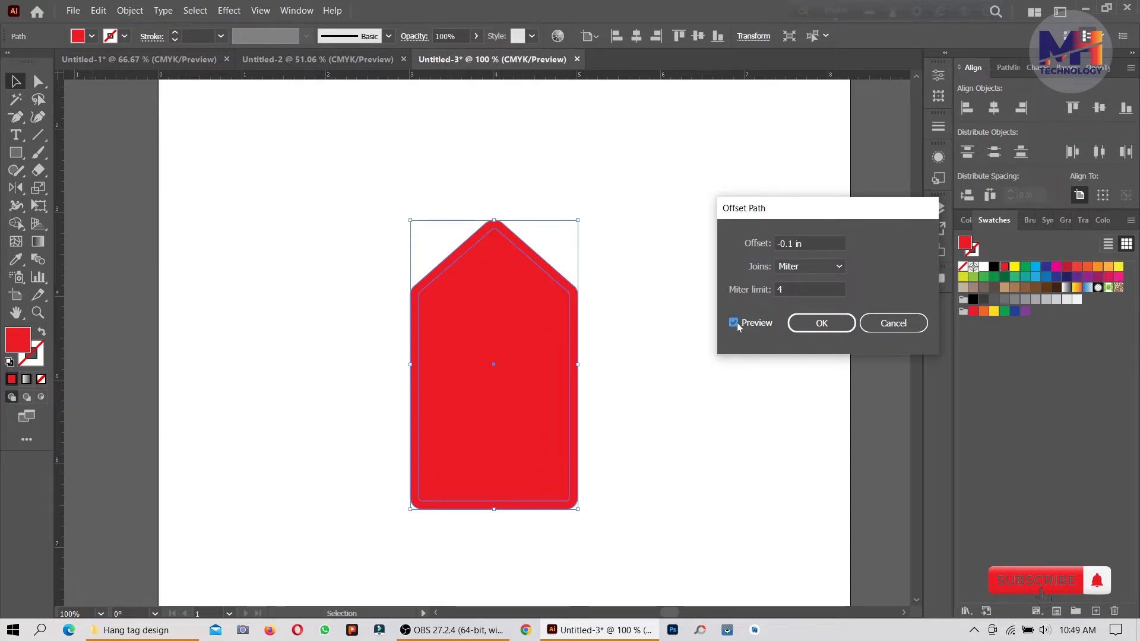
pyautogui.click(822, 323)
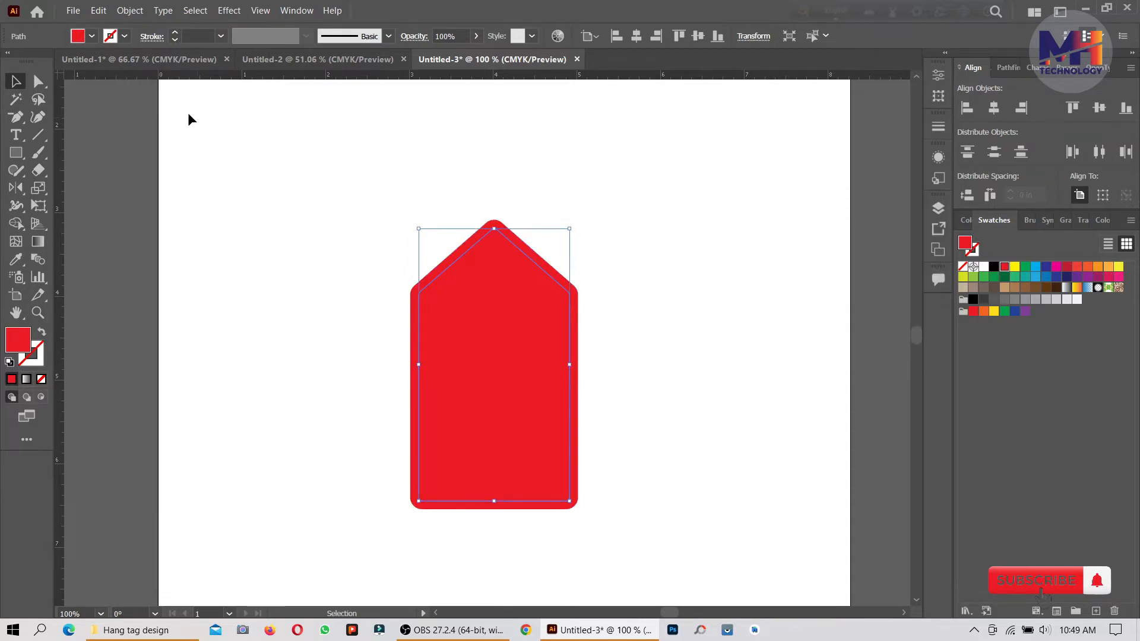
# Remove the fill from the inner offset shape and give it a white stroke
pyautogui.click(90, 37)
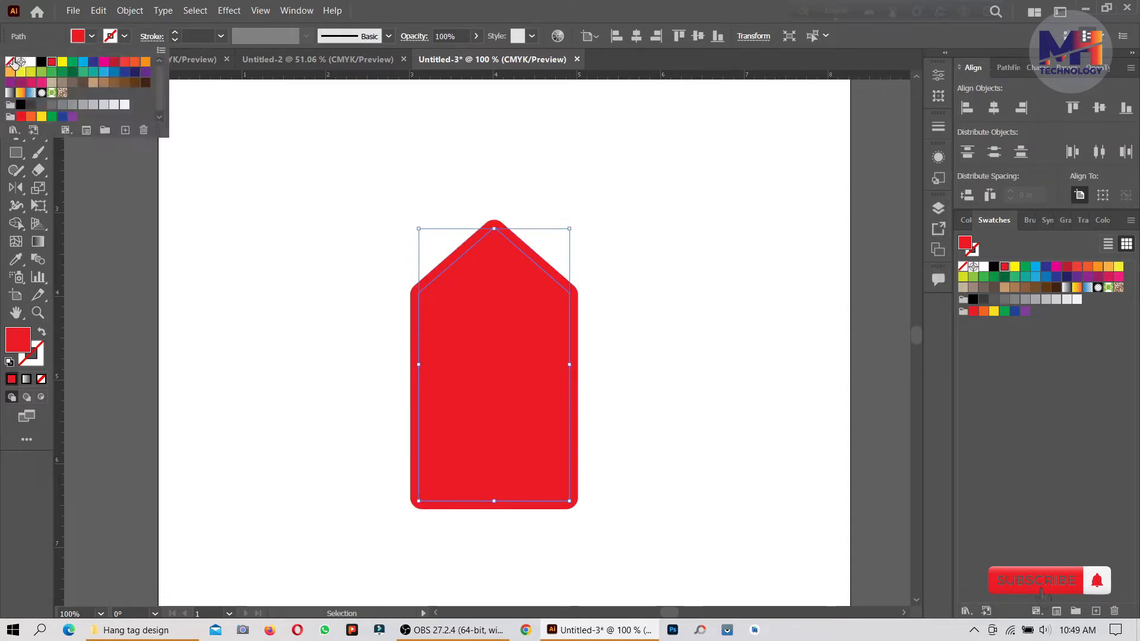
pyautogui.click(10, 62)
pyautogui.click(126, 38)
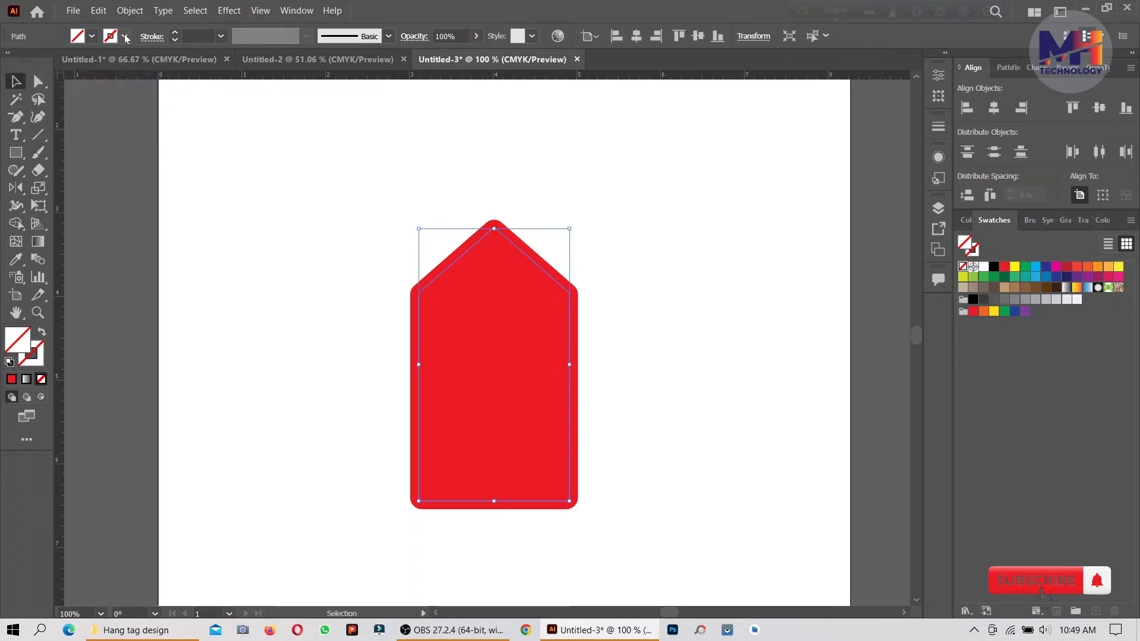
pyautogui.click(126, 38)
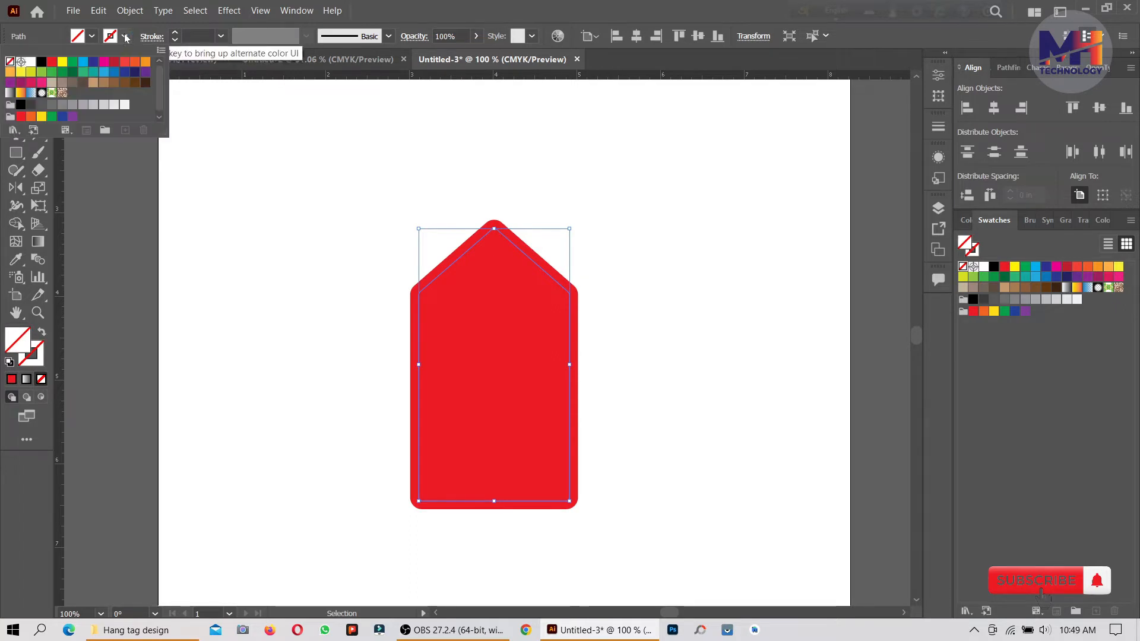
pyautogui.click(31, 62)
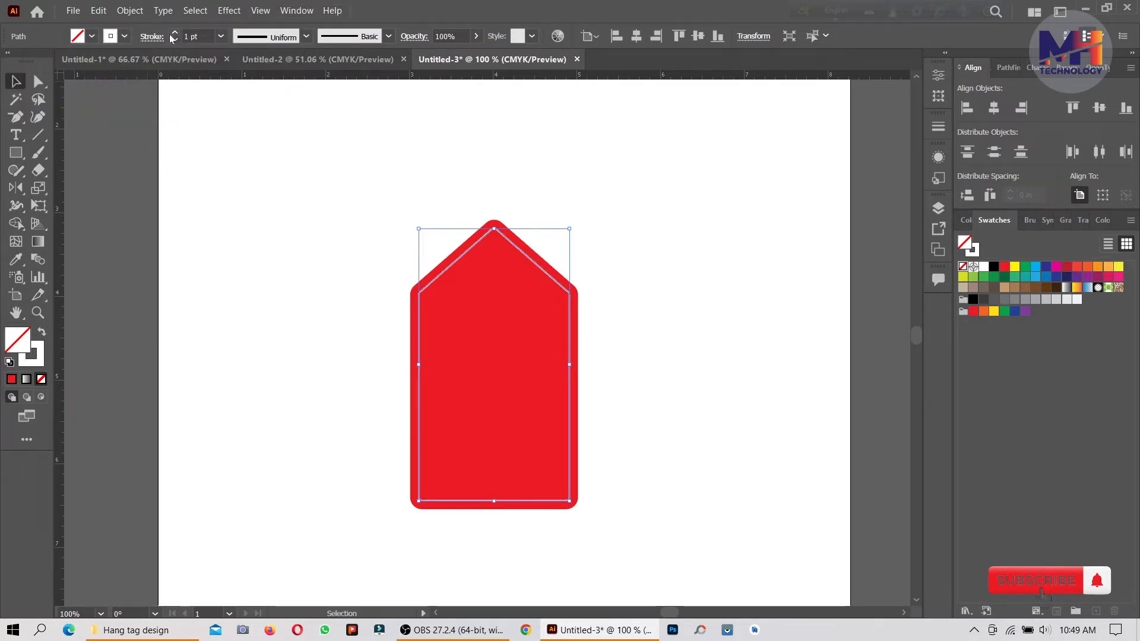
# Make the inner outline a 1 pt dashed line with round caps and round corner joins
pyautogui.click(151, 38)
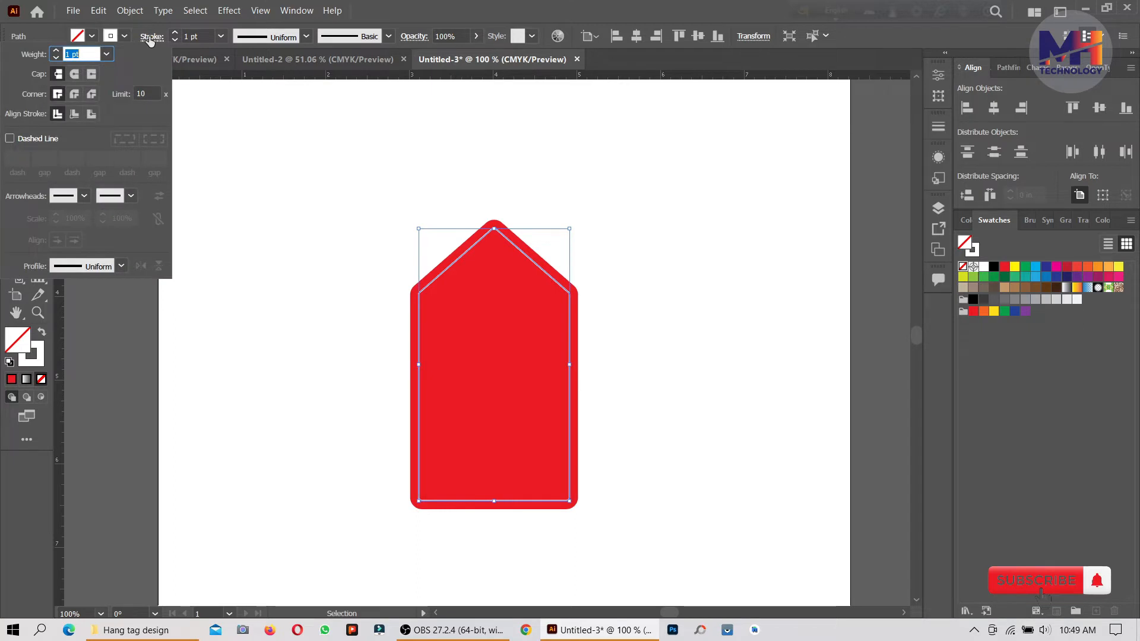
pyautogui.click(10, 139)
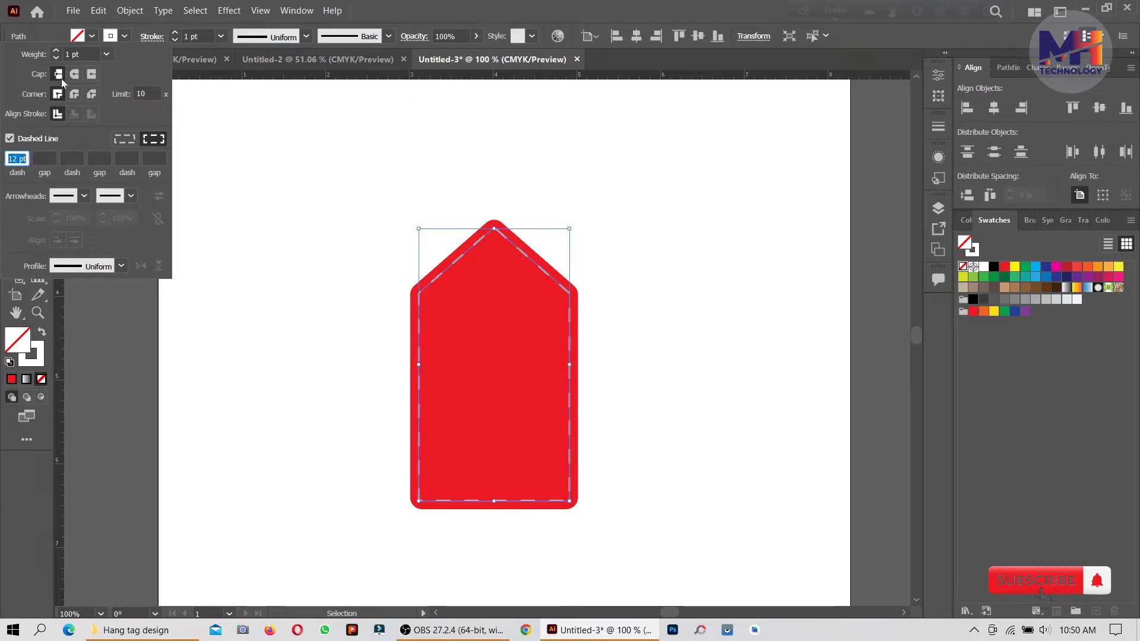
pyautogui.click(73, 96)
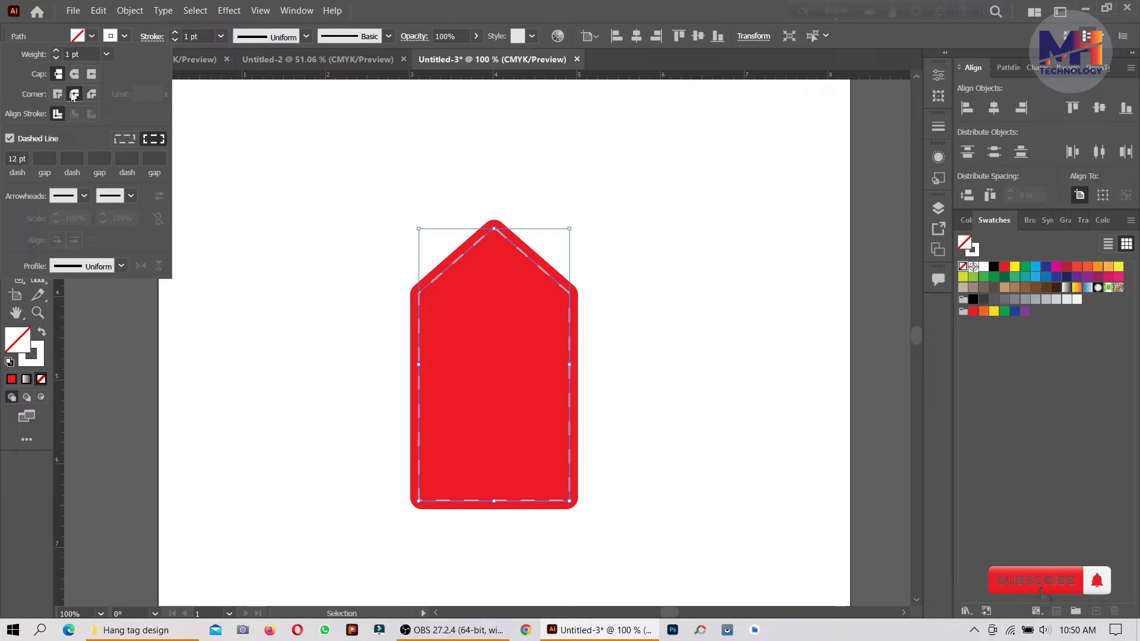
pyautogui.click(75, 73)
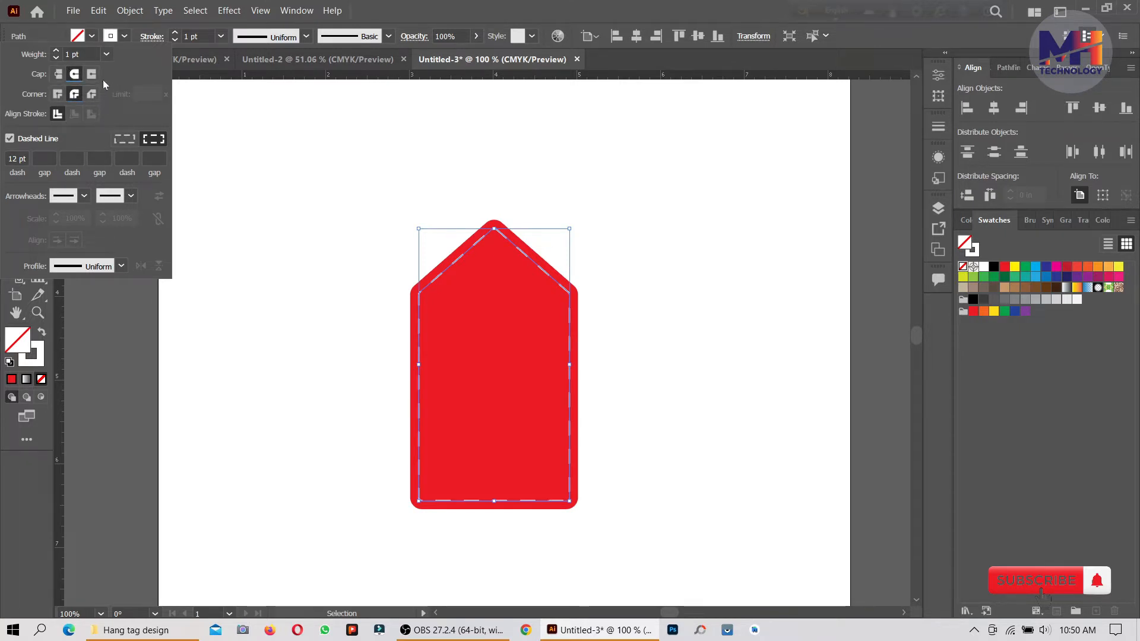
pyautogui.click(55, 51)
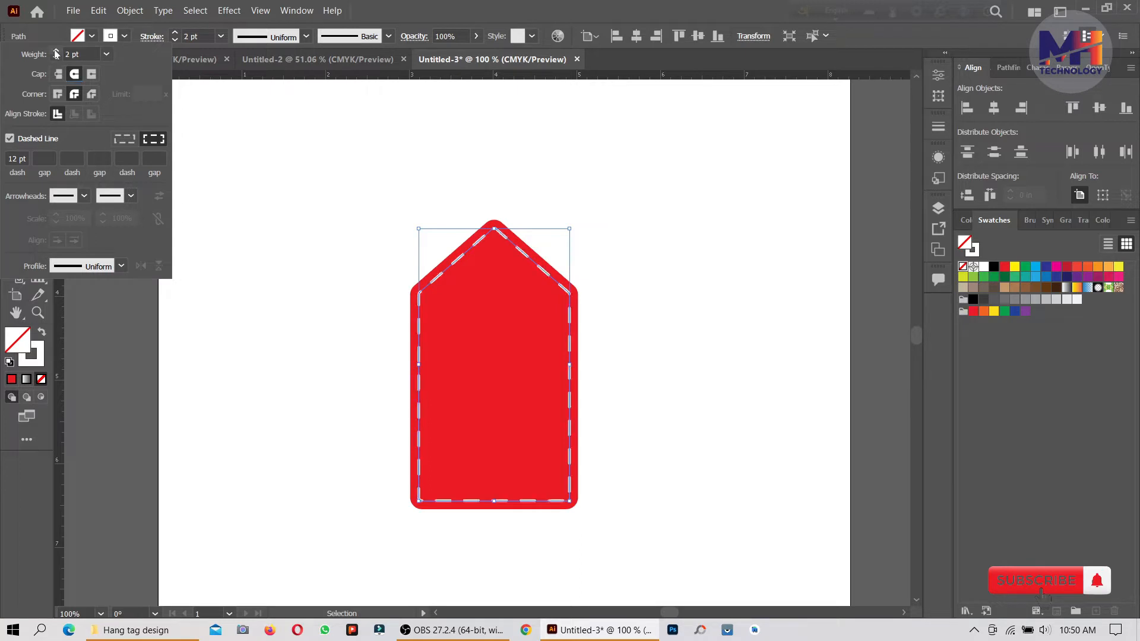
pyautogui.click(54, 58)
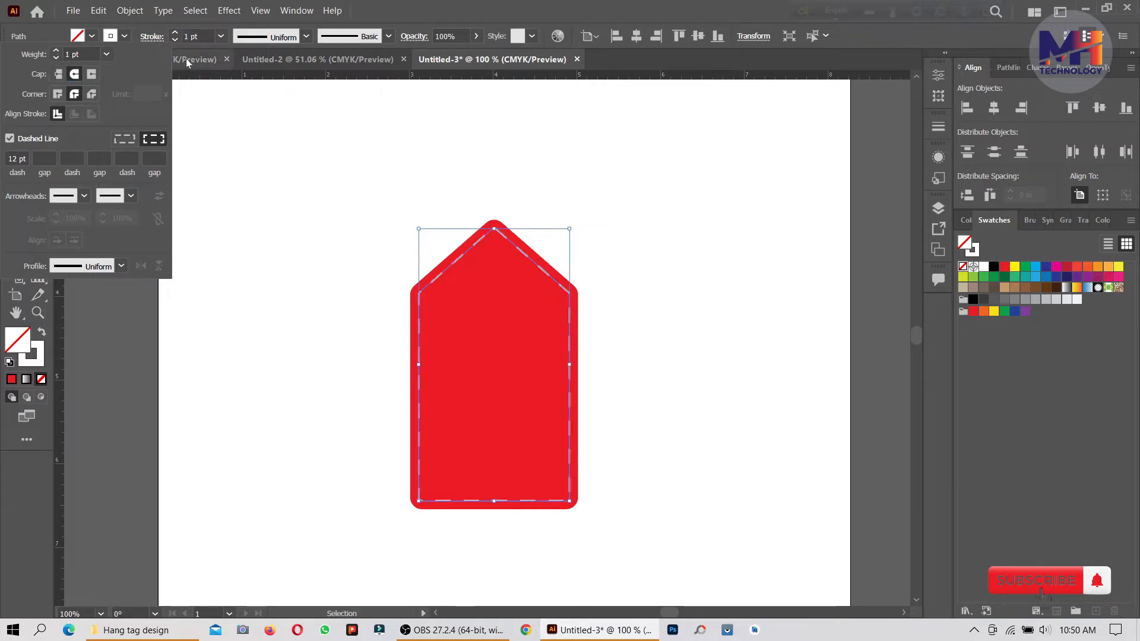
pyautogui.click(688, 255)
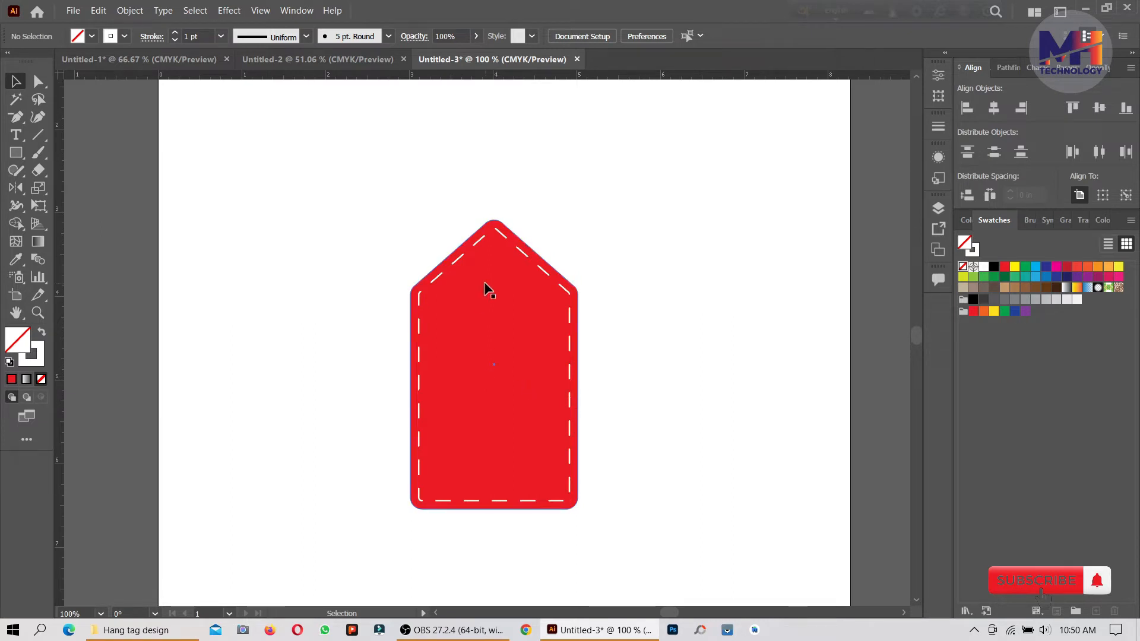
# Shorten the dashes of the white inner outline to roughly half their length
pyautogui.click(477, 244)
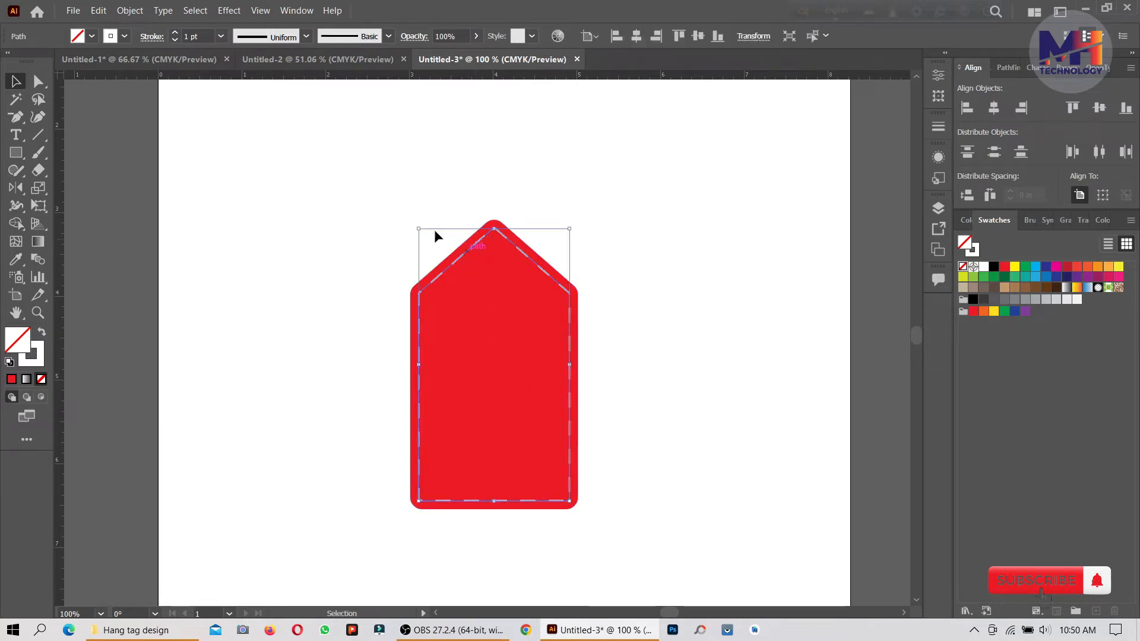
pyautogui.click(160, 37)
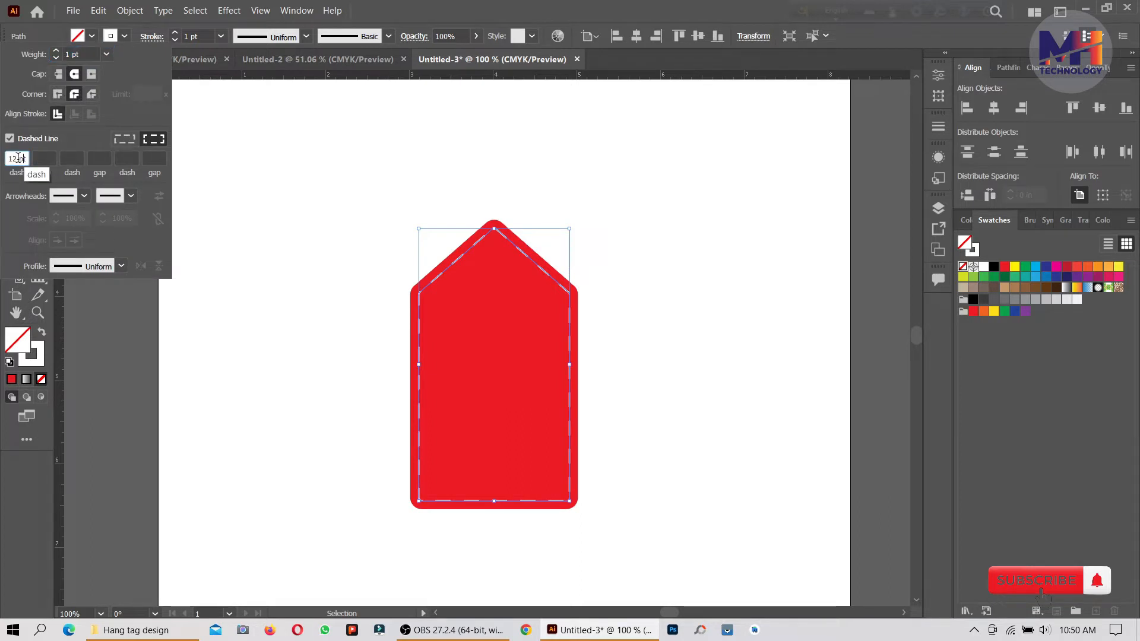
pyautogui.click(17, 158)
pyautogui.press('Up')
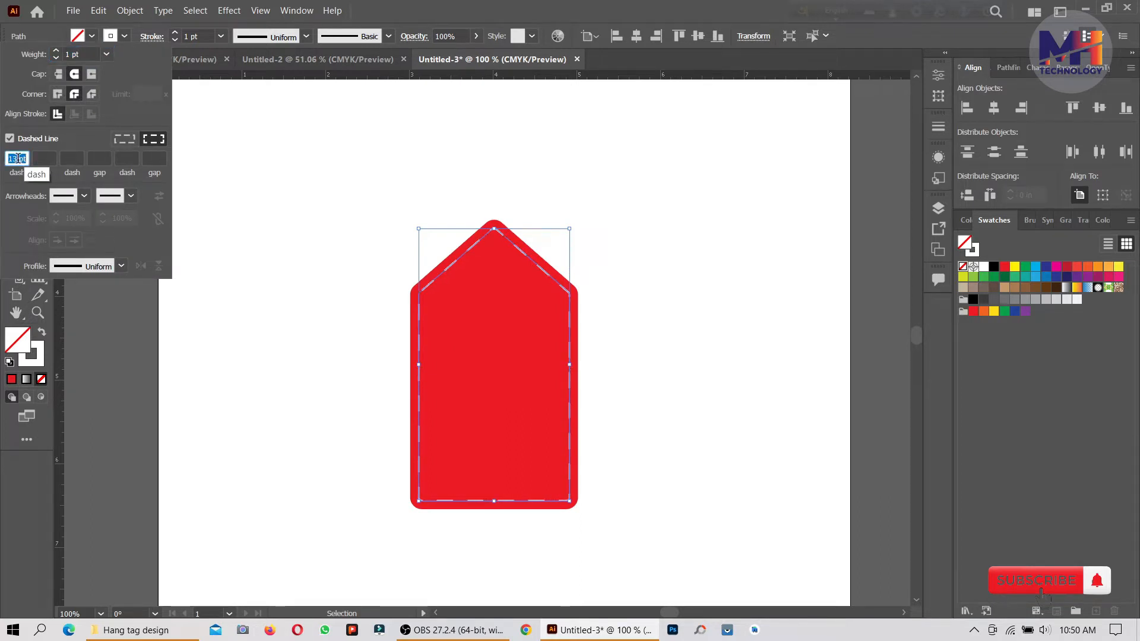
pyautogui.press('Down')
pyautogui.press('Down')
pyautogui.press('Down')
pyautogui.press('Down')
pyautogui.press('Down')
pyautogui.press('Down')
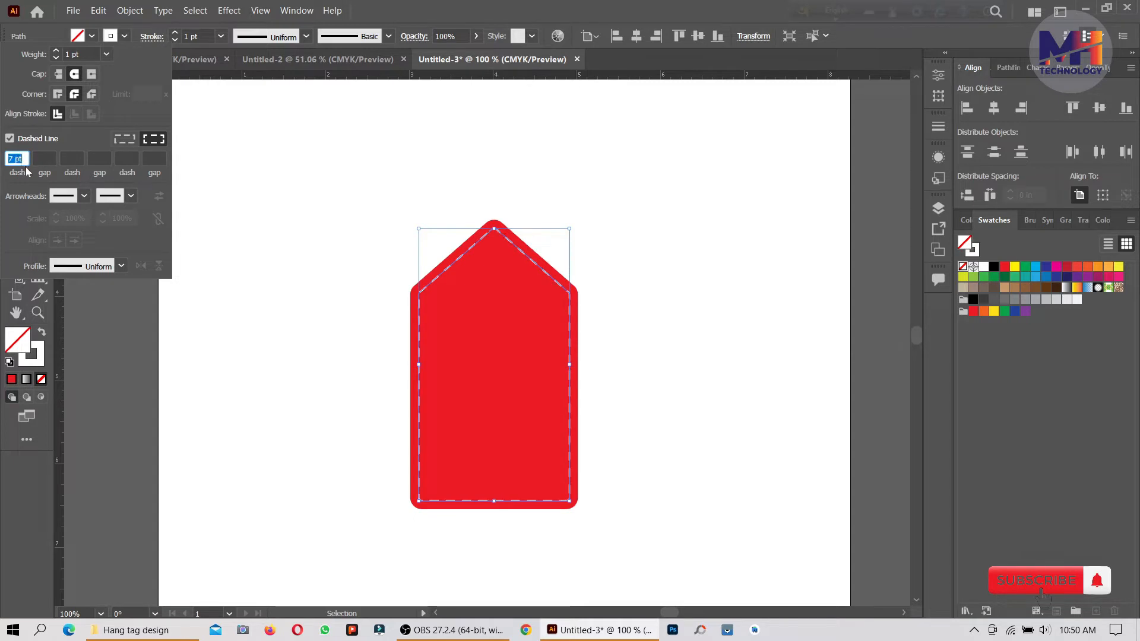
pyautogui.press('Down')
pyautogui.click(653, 376)
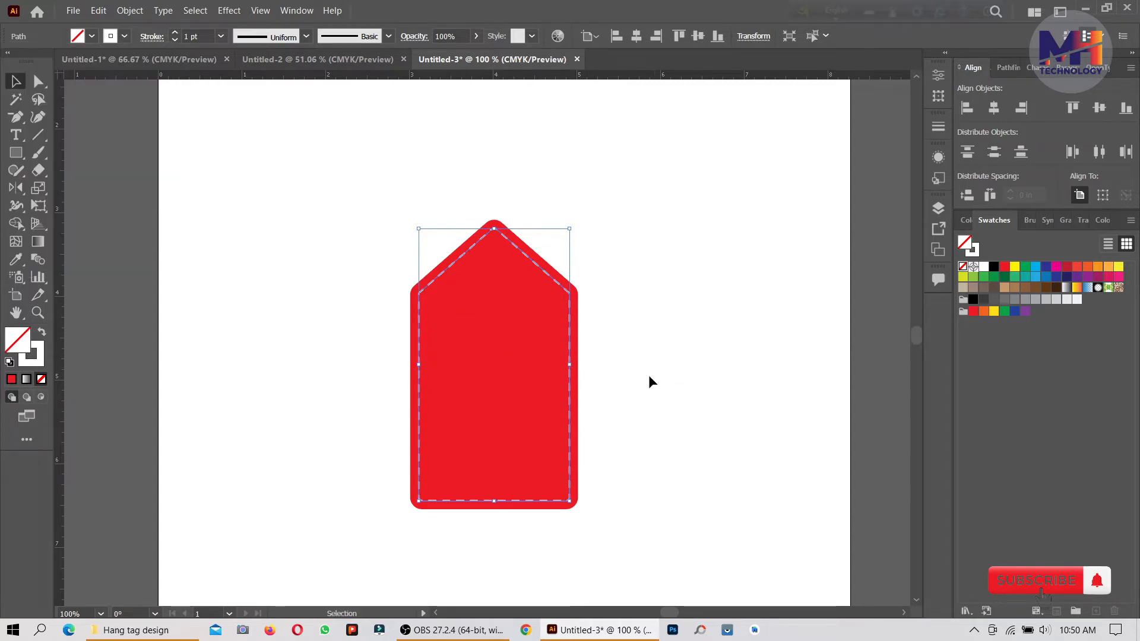
pyautogui.click(672, 346)
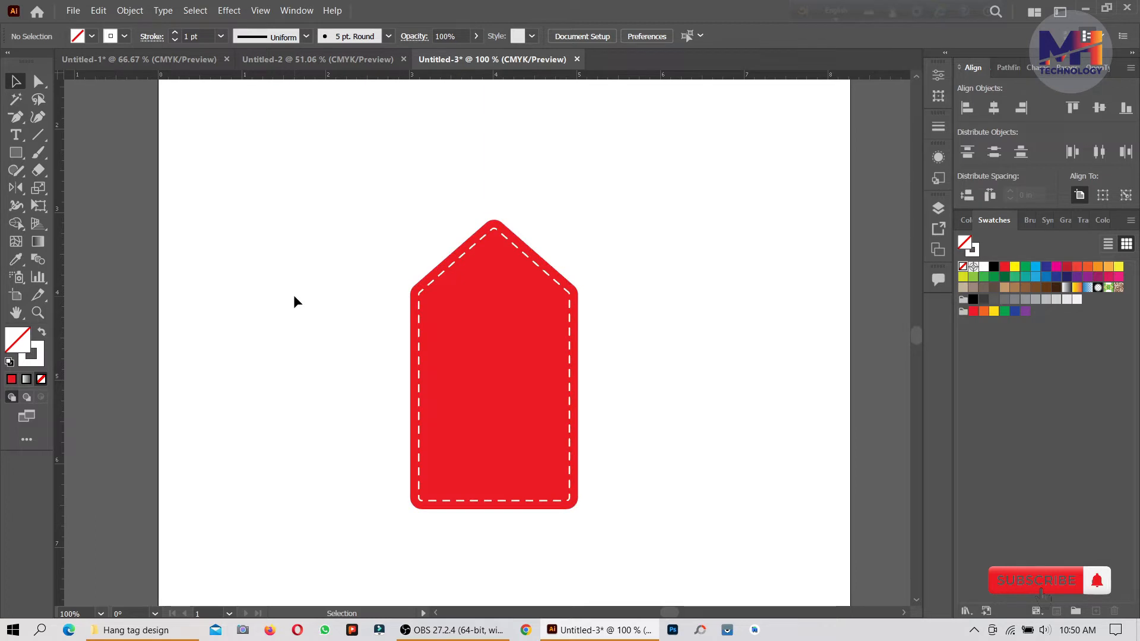
# Paste the copied "super sale" and "Up to 40% OFF" texts and move them beside the tag, partly off the artboard's left edge
pyautogui.moveTo(281, 310); pyautogui.dragTo(319, 292)
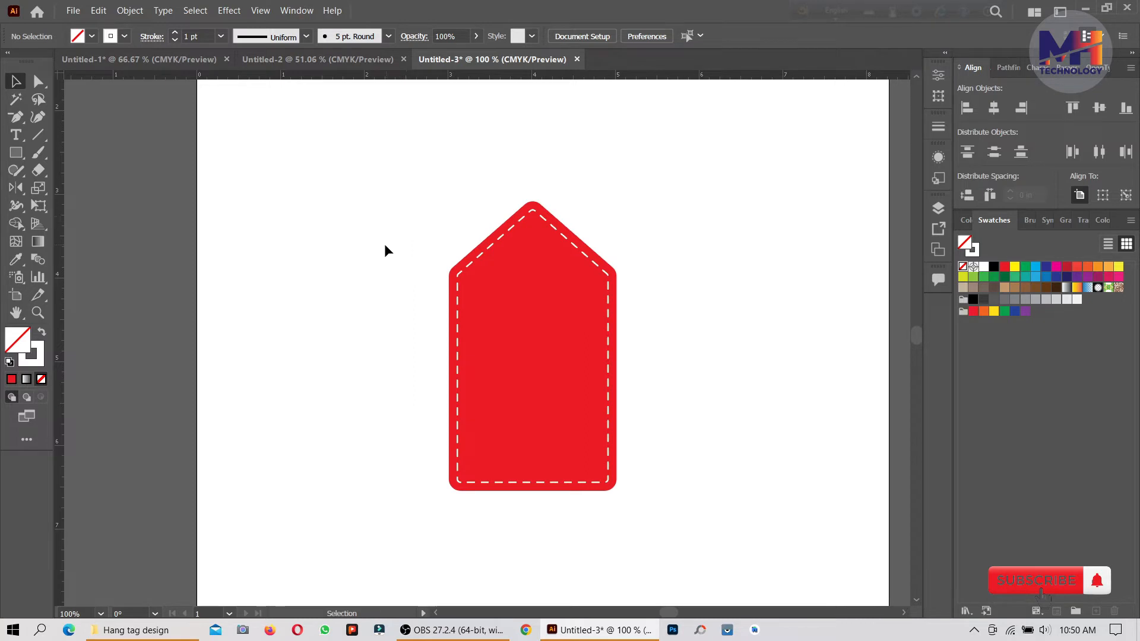
pyautogui.hotkey('ctrl', 'v')
pyautogui.scroll(-3, 380, 218)
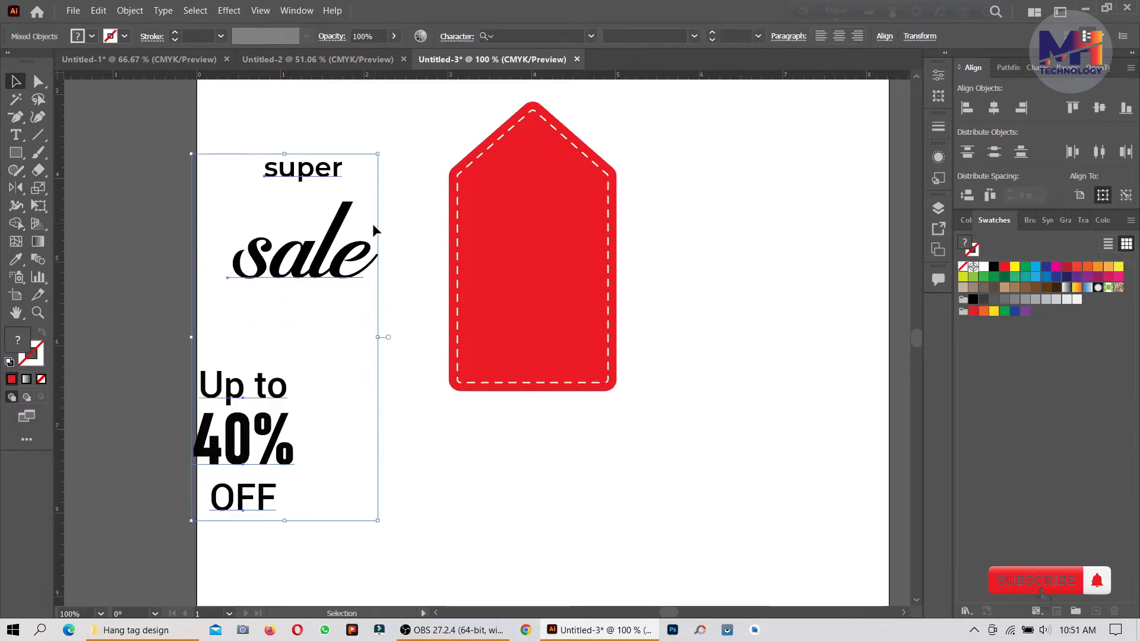
pyautogui.moveTo(339, 274); pyautogui.dragTo(254, 268)
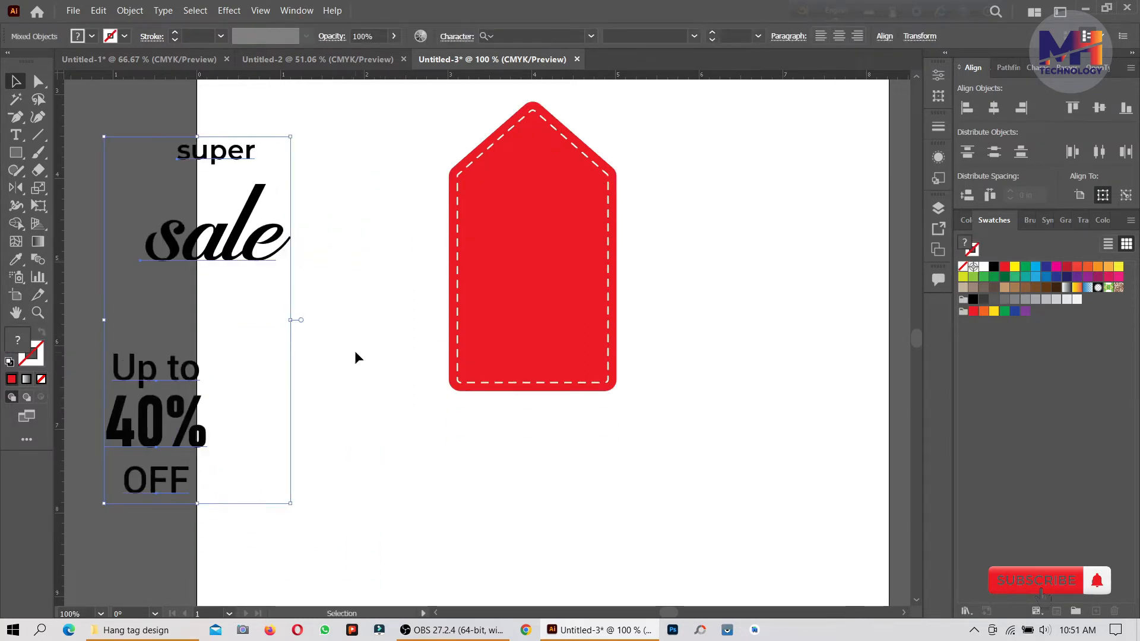
pyautogui.moveTo(331, 308); pyautogui.dragTo(394, 339)
pyautogui.moveTo(294, 277); pyautogui.dragTo(243, 277)
pyautogui.click(436, 323)
# Place the "super" text on the tag just below its peak, right of centre, and scale it down to about 17 pt
pyautogui.click(230, 181)
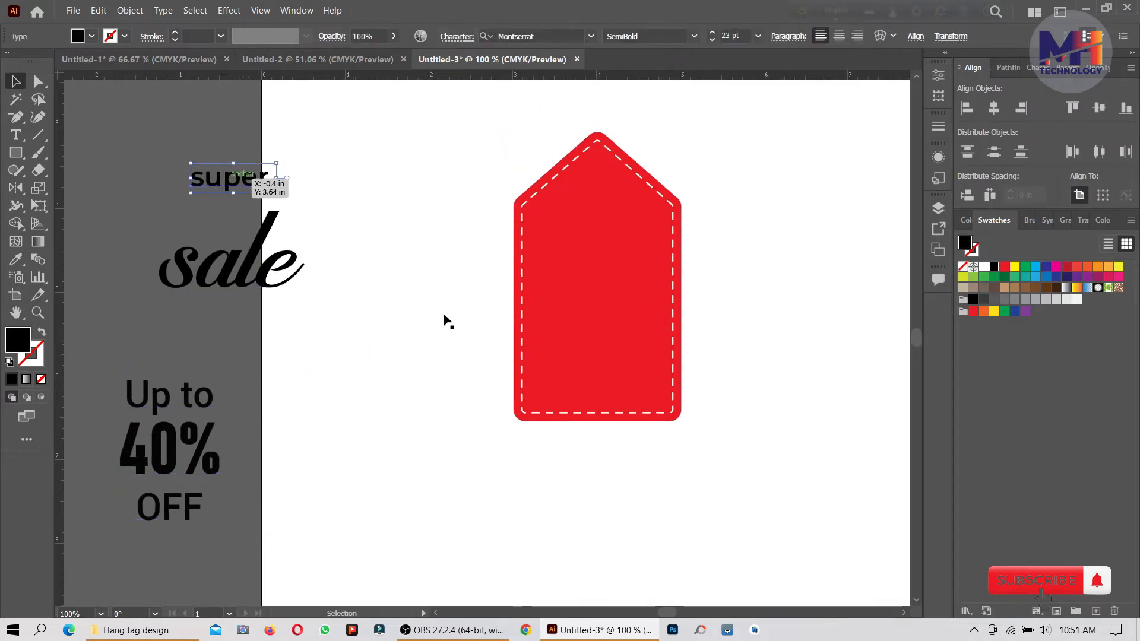
pyautogui.click(442, 327)
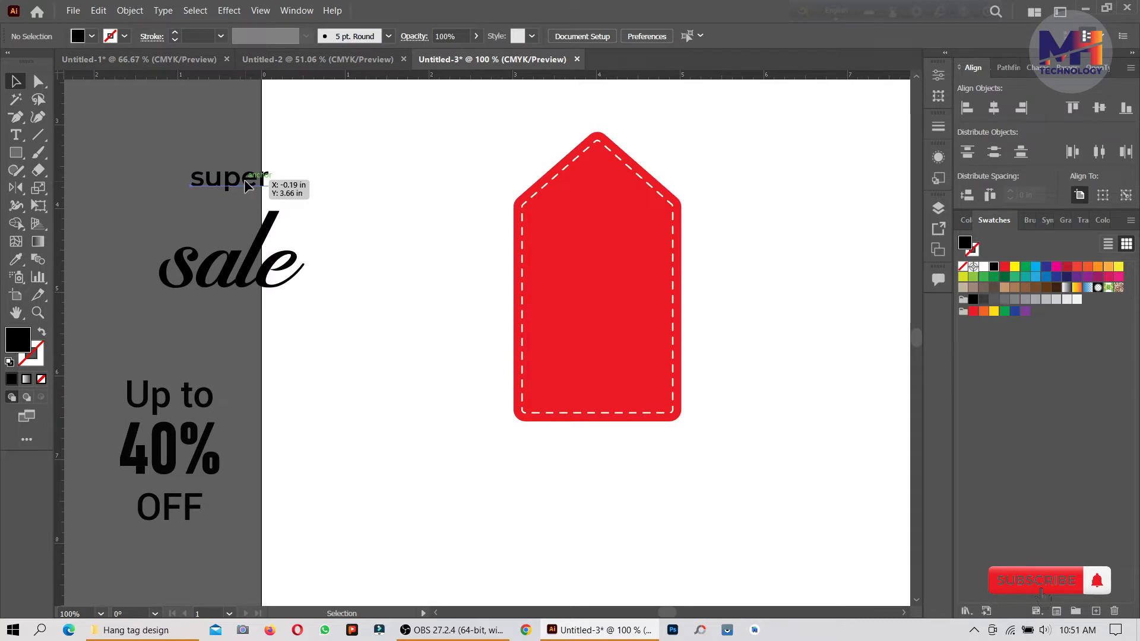
pyautogui.moveTo(248, 186); pyautogui.dragTo(635, 207)
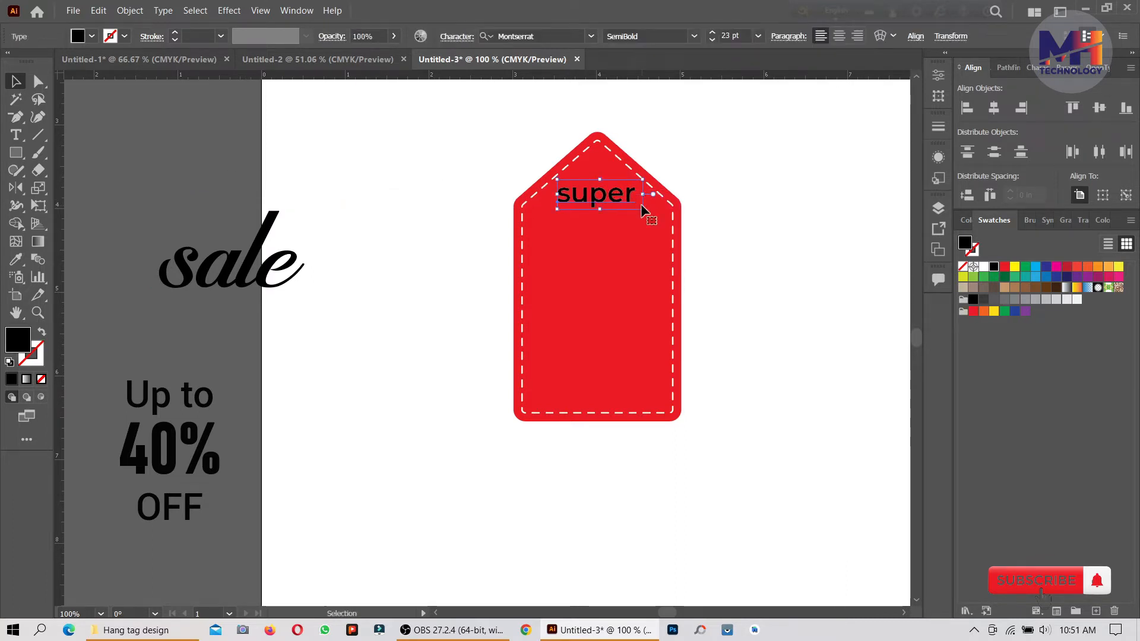
pyautogui.moveTo(643, 207)
pyautogui.mouseDown()
pyautogui.moveTo(666, 215)
pyautogui.moveTo(614, 201)
pyautogui.moveTo(639, 201)
pyautogui.mouseUp()
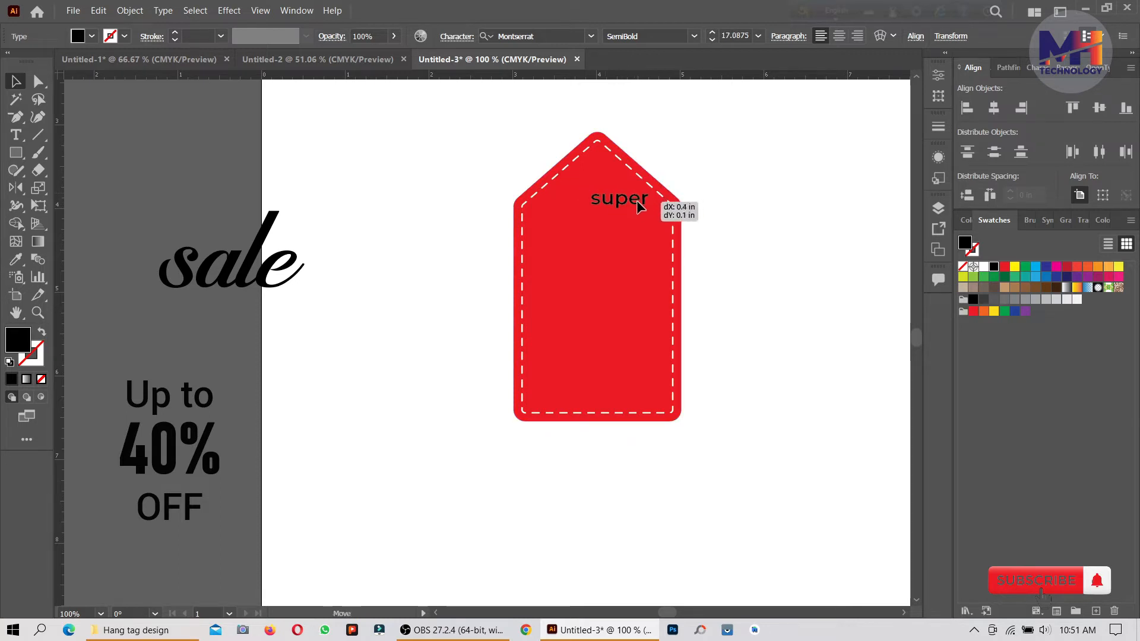
pyautogui.click(723, 170)
# Shift the "super" text slightly lower on the tag
pyautogui.scroll(1, 636, 181)
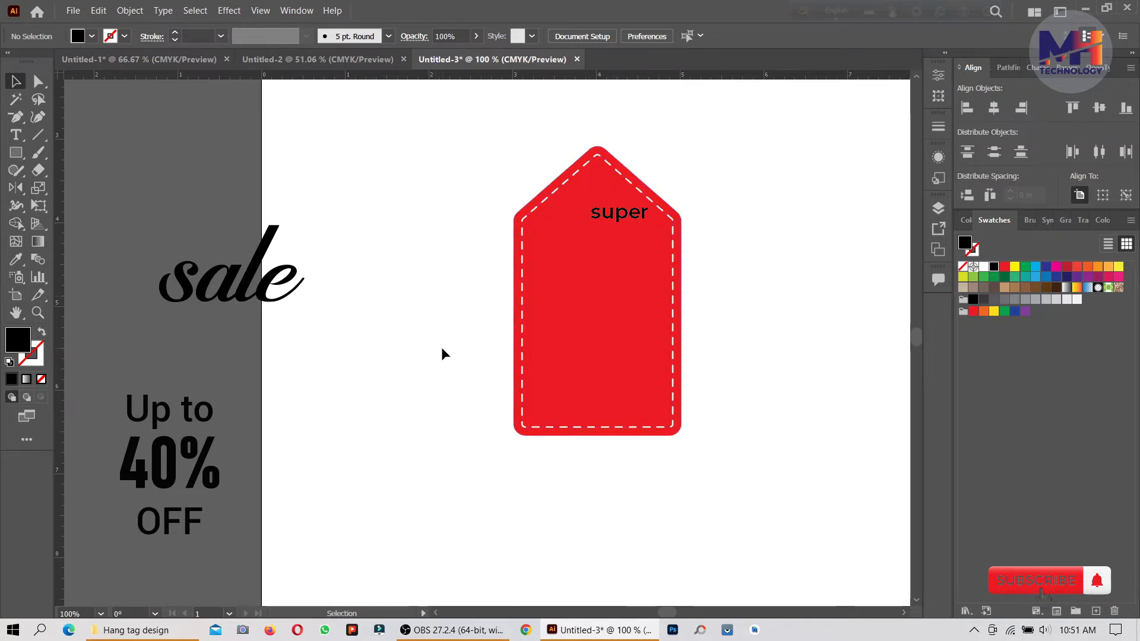
pyautogui.press('space')
pyautogui.moveTo(433, 317); pyautogui.dragTo(364, 323)
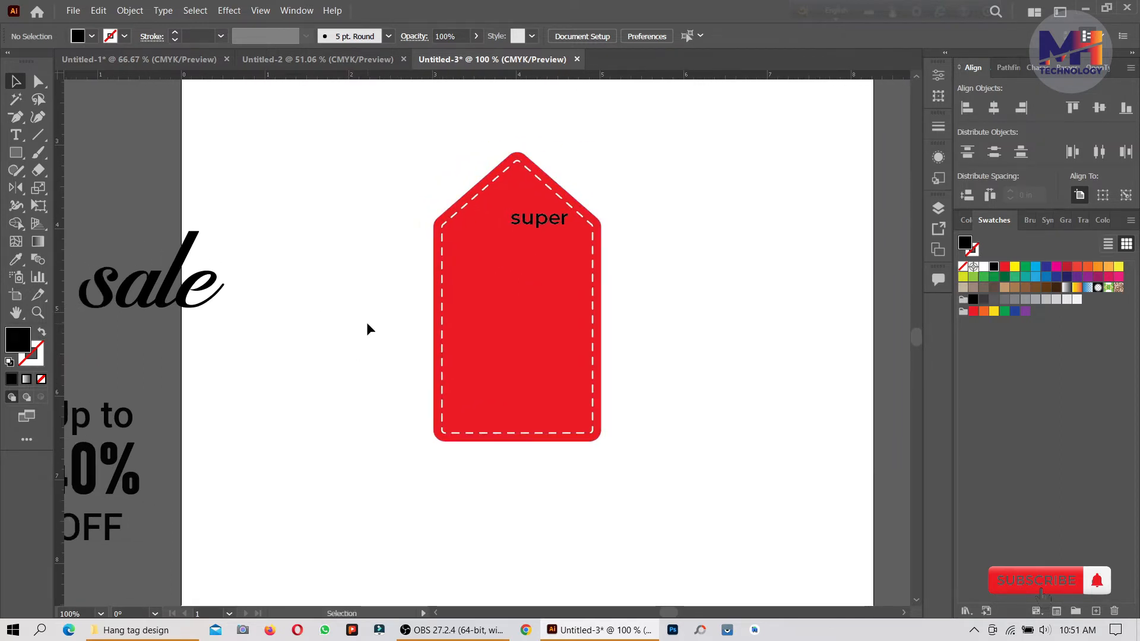
pyautogui.moveTo(542, 233); pyautogui.dragTo(543, 237)
pyautogui.moveTo(63, 269); pyautogui.dragTo(502, 302)
pyautogui.click(355, 419)
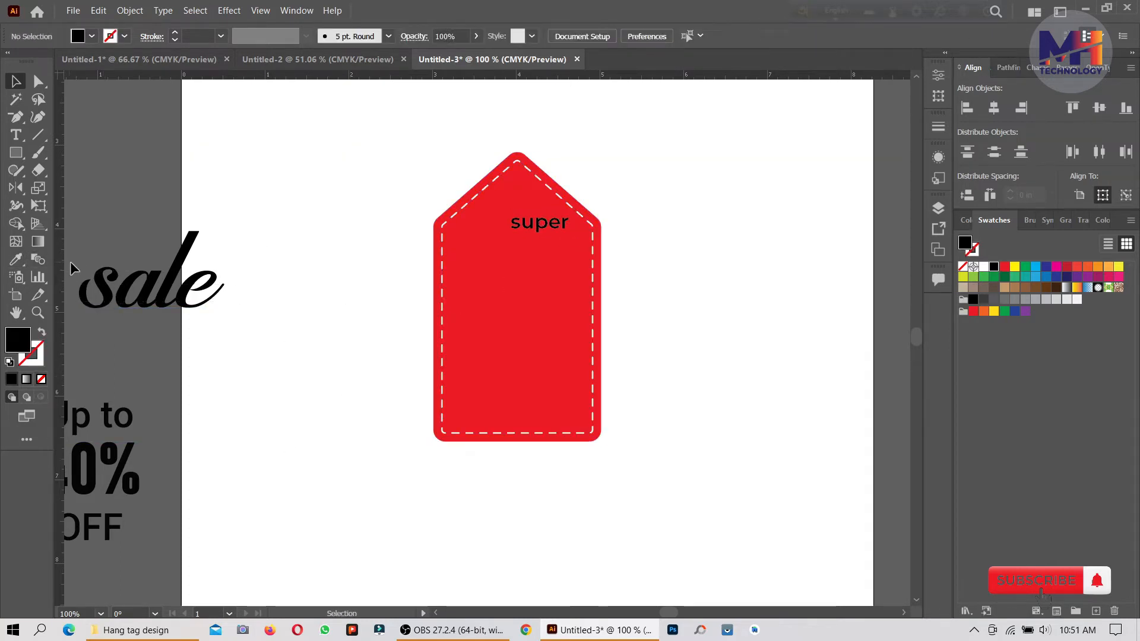
# Add a vertical guide through the tag's peak at 4 in and shift the "super" text slightly to the right
pyautogui.moveTo(63, 266); pyautogui.dragTo(518, 301)
pyautogui.hotkey('ctrl', 'shift', 'a')
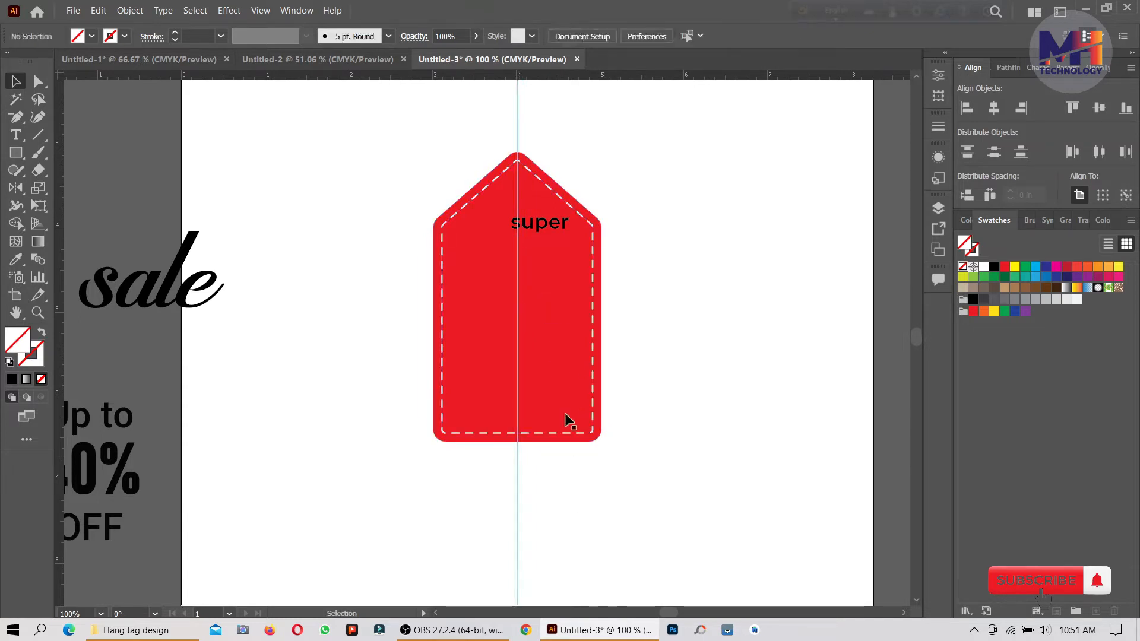
pyautogui.moveTo(540, 228); pyautogui.dragTo(540, 226)
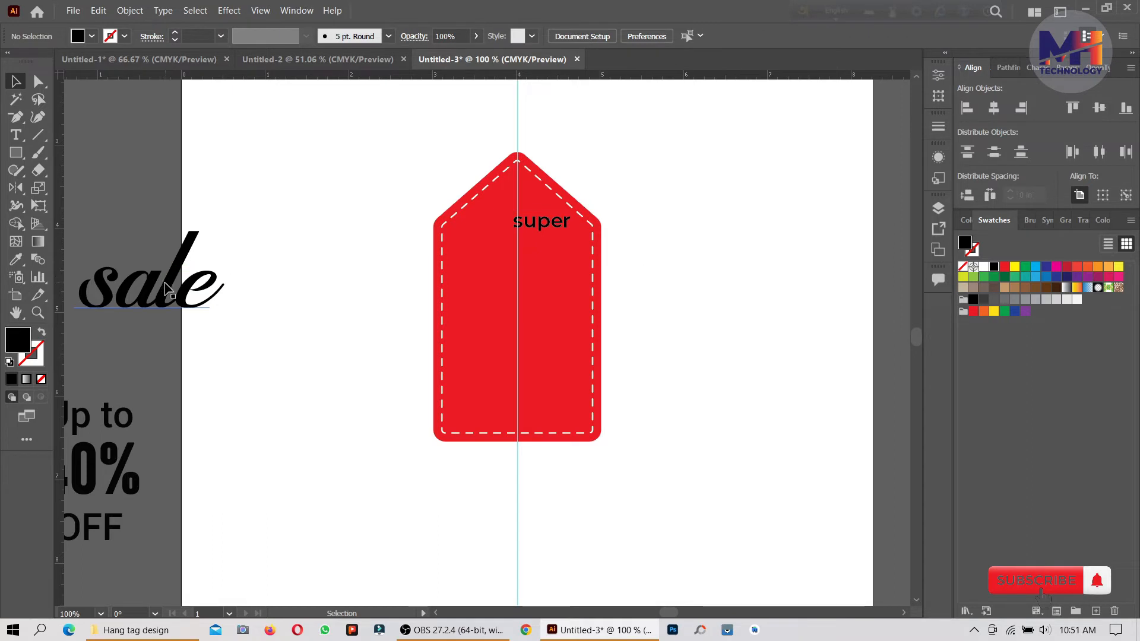
# Place the "sale" text on the tag below "super", scale it down to about 67 pt and centre it on the guide
pyautogui.moveTo(165, 286); pyautogui.dragTo(534, 289)
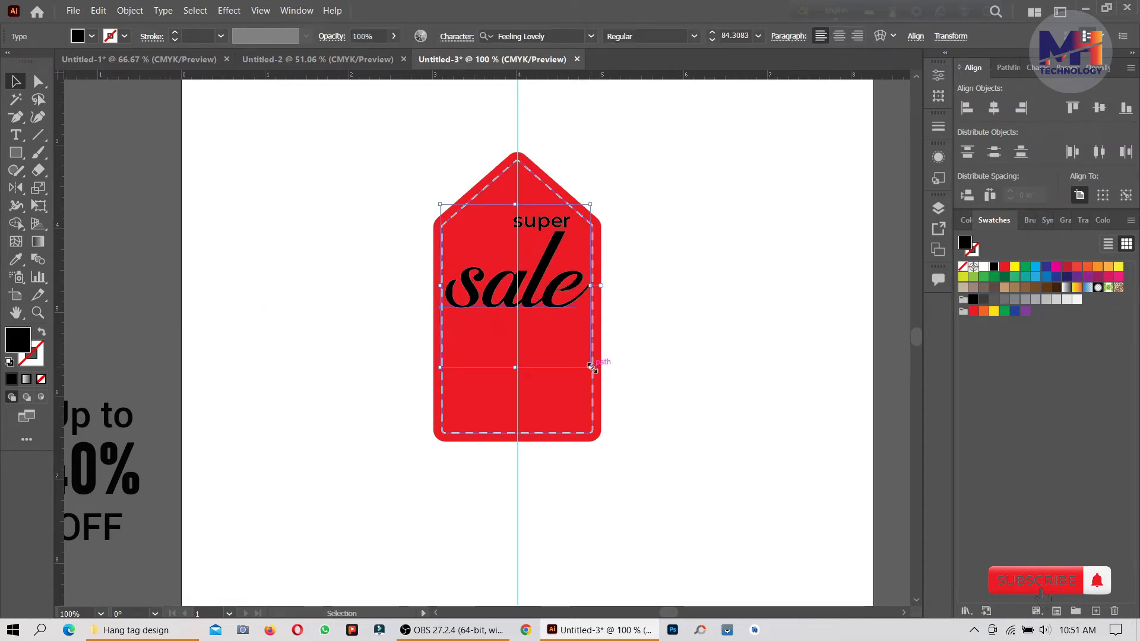
pyautogui.moveTo(590, 363); pyautogui.dragTo(579, 334)
pyautogui.moveTo(565, 272)
pyautogui.mouseDown()
pyautogui.moveTo(582, 277)
pyautogui.moveTo(564, 269)
pyautogui.moveTo(574, 271)
pyautogui.mouseUp()
pyautogui.moveTo(511, 337)
pyautogui.mouseDown()
pyautogui.moveTo(510, 310)
pyautogui.moveTo(511, 328)
pyautogui.mouseUp()
pyautogui.moveTo(527, 272); pyautogui.dragTo(537, 272)
pyautogui.moveTo(535, 224); pyautogui.dragTo(532, 224)
pyautogui.click(664, 330)
pyautogui.click(664, 340)
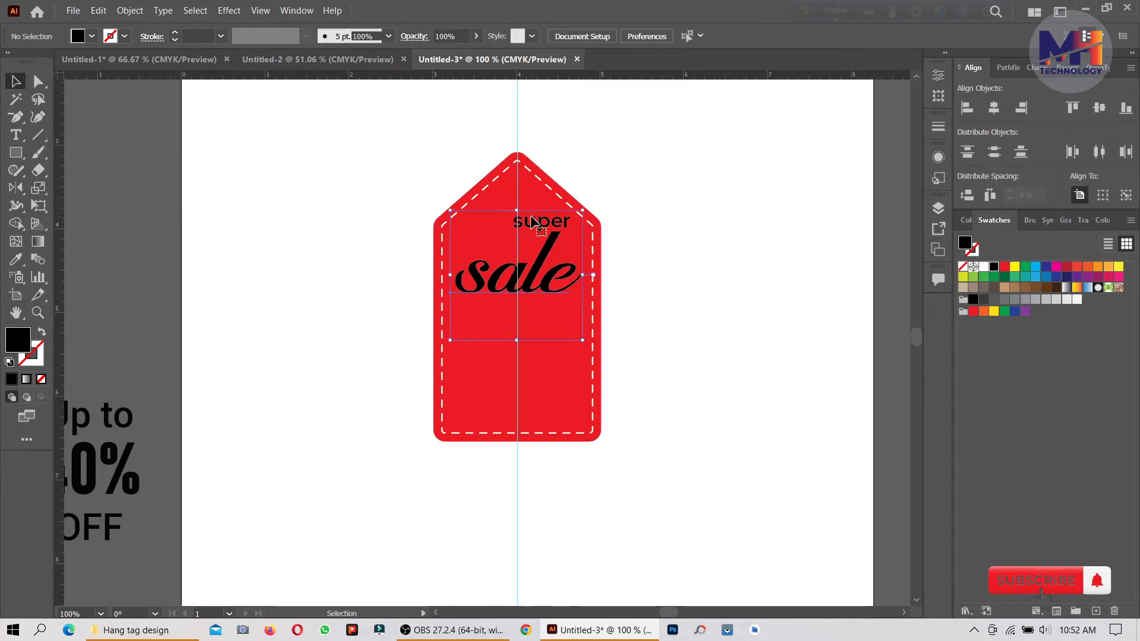
# Nudge the "sale" text slightly lower on the tag
pyautogui.click(543, 199)
pyautogui.click(540, 235)
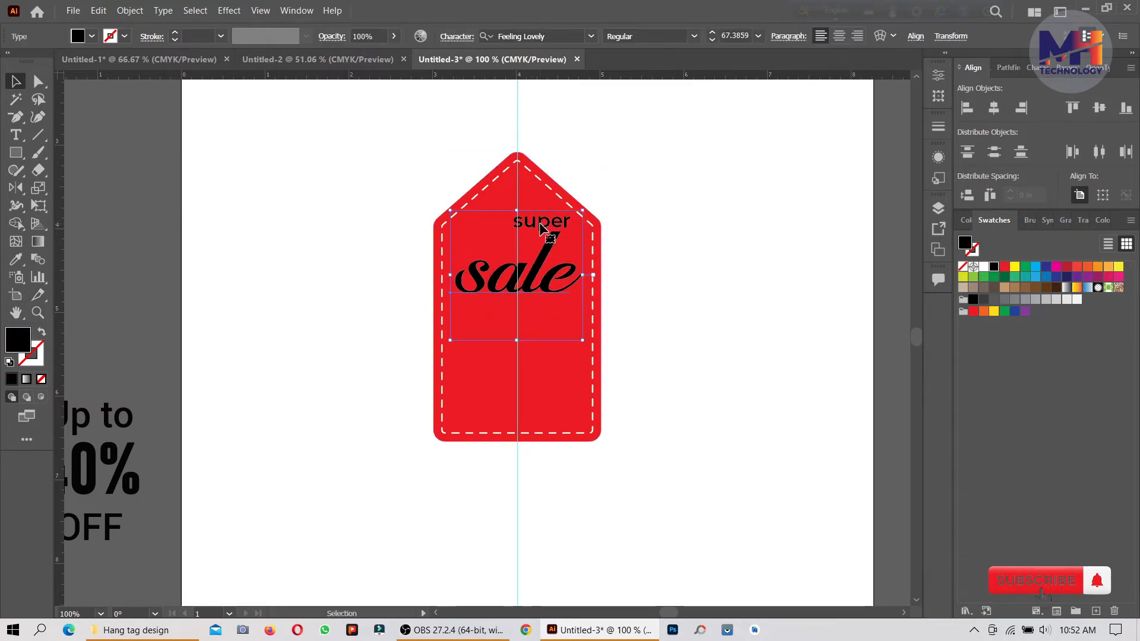
pyautogui.hotkey('shift', 'Down')
pyautogui.hotkey('shift', 'Down')
pyautogui.hotkey('shift', 'Down')
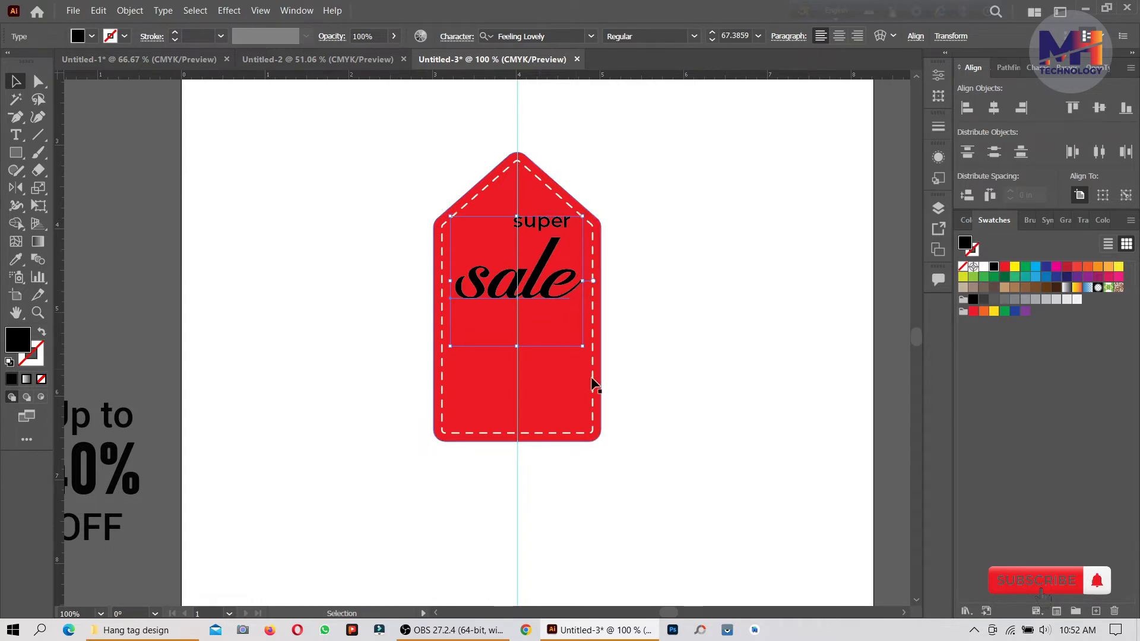
pyautogui.click(660, 397)
# Move the "super" text left above the "sa" of "sale", then lower both words slightly on the tag
pyautogui.moveTo(543, 224); pyautogui.dragTo(489, 227)
pyautogui.moveTo(536, 303); pyautogui.dragTo(542, 261)
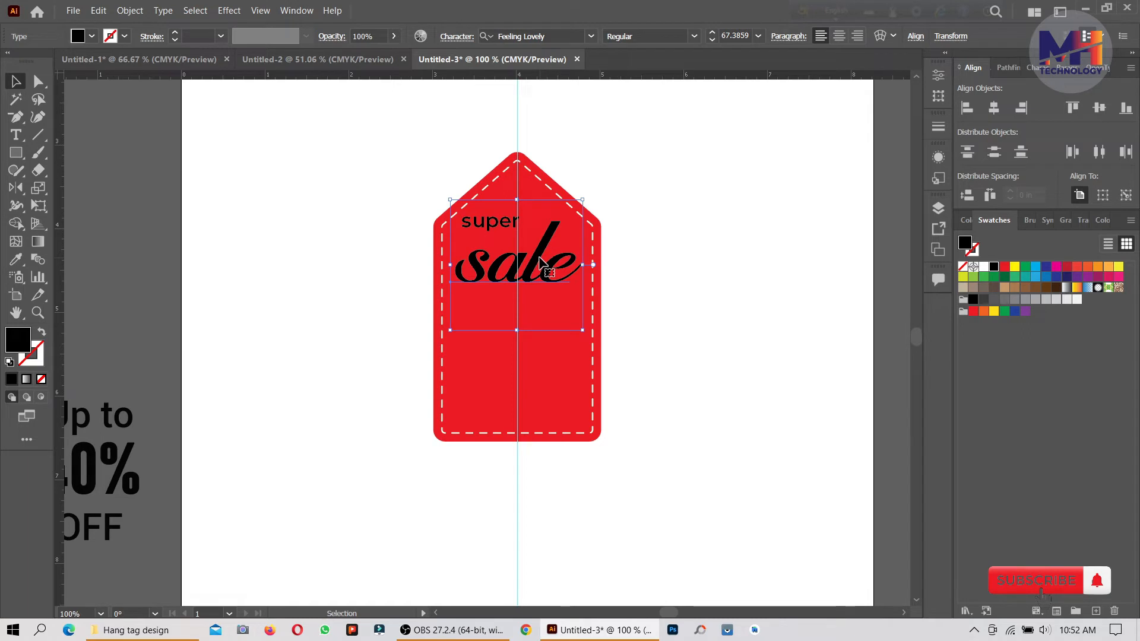
pyautogui.click(623, 337)
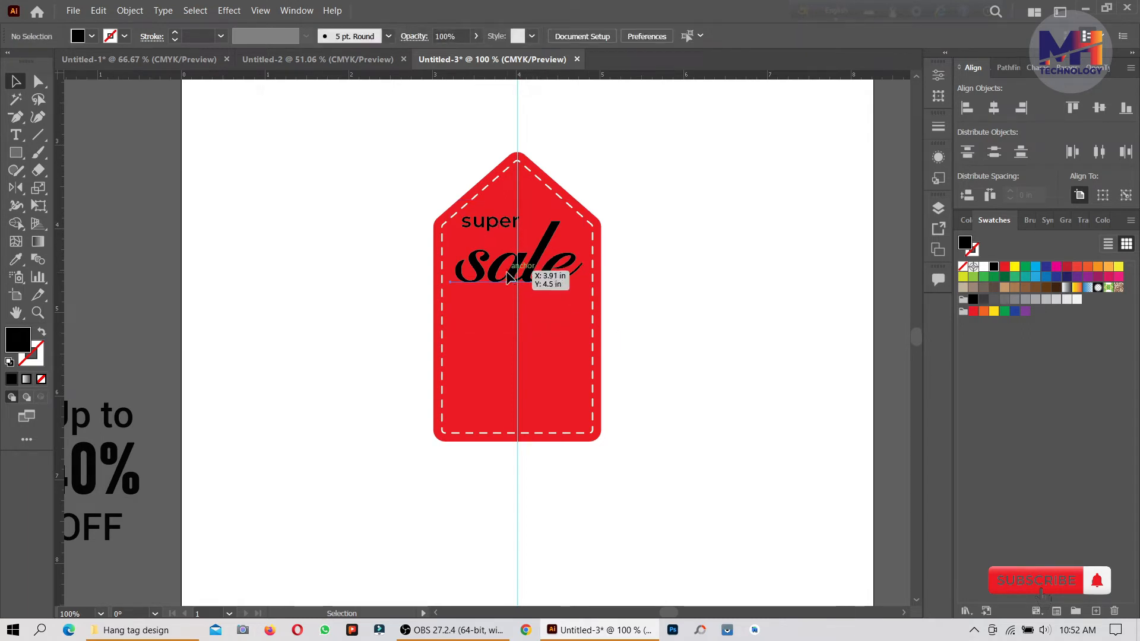
pyautogui.moveTo(509, 277); pyautogui.dragTo(512, 299)
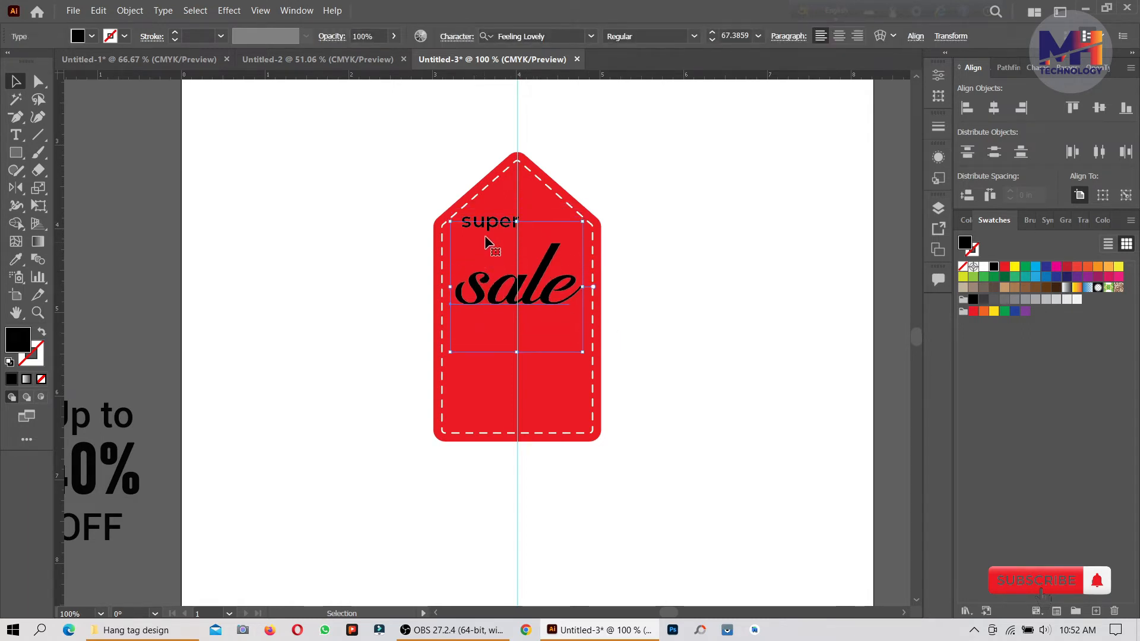
pyautogui.moveTo(486, 240)
pyautogui.mouseDown()
pyautogui.moveTo(486, 258)
pyautogui.moveTo(493, 235)
pyautogui.moveTo(493, 248)
pyautogui.mouseUp()
# Nudge the "sale" text up until it sits tightly beneath "super", with the tall "l" just right of that word
pyautogui.click(526, 308)
pyautogui.press('Up')
pyautogui.press('Up')
pyautogui.press('Up')
pyautogui.press('Up')
pyautogui.press('Up')
pyautogui.press('Up')
pyautogui.press('Up')
pyautogui.press('Up')
pyautogui.press('Up')
pyautogui.press('Up')
pyautogui.press('Up')
pyautogui.press('Up')
pyautogui.press('Up')
pyautogui.press('Up')
pyautogui.press('Up')
pyautogui.press('Up')
pyautogui.press('Up')
pyautogui.press('Up')
pyautogui.press('Up')
pyautogui.press('Up')
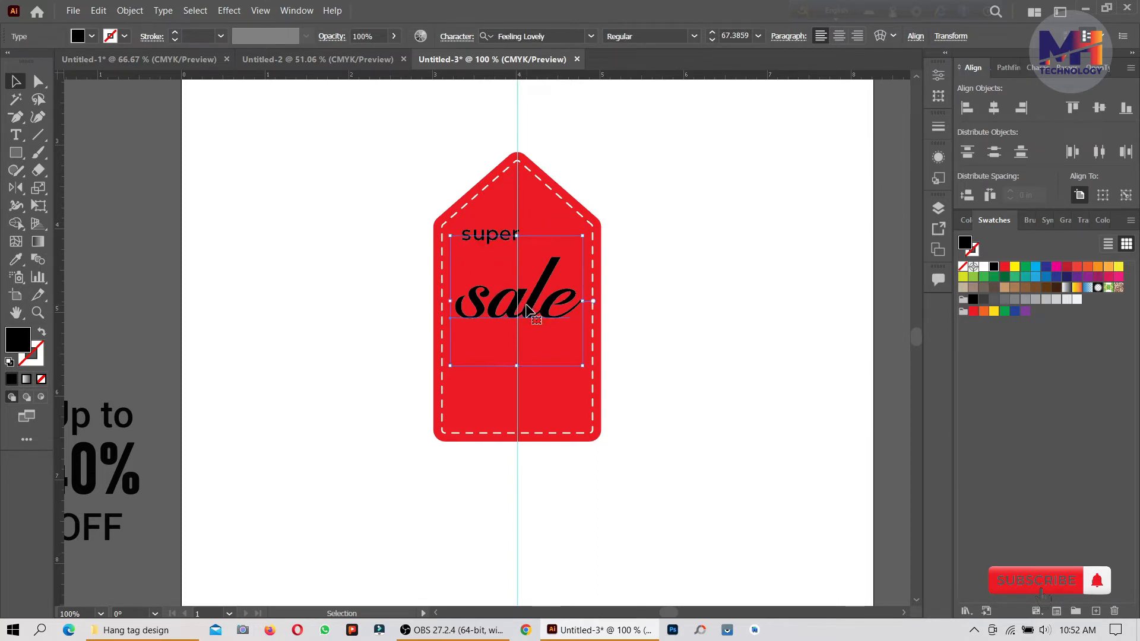
pyautogui.press('Up')
pyautogui.press('Up')
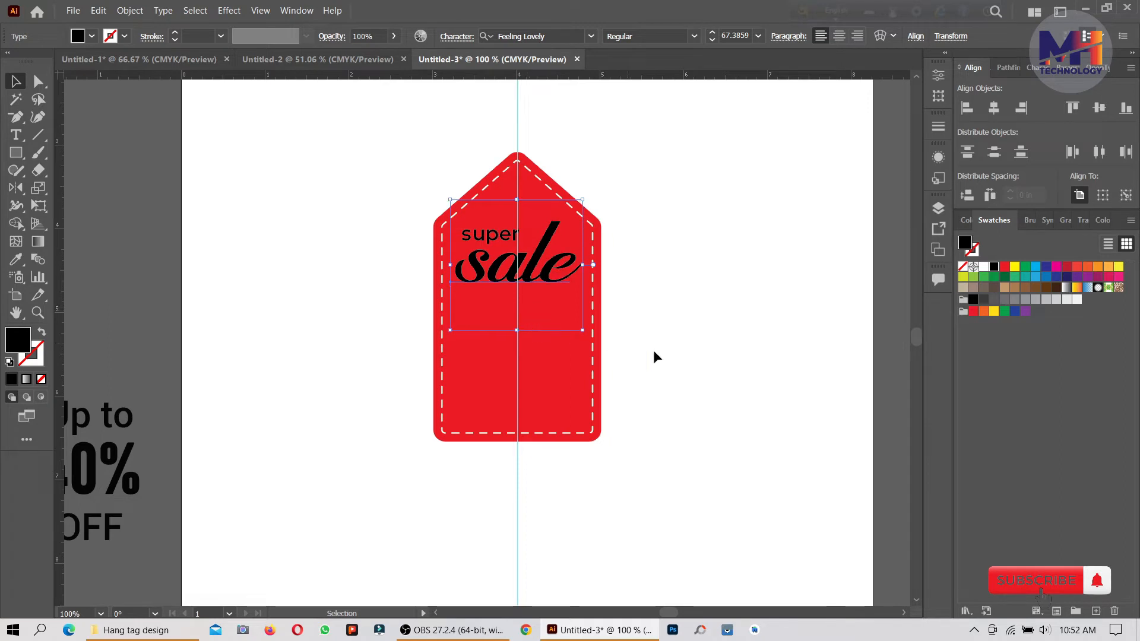
pyautogui.click(665, 374)
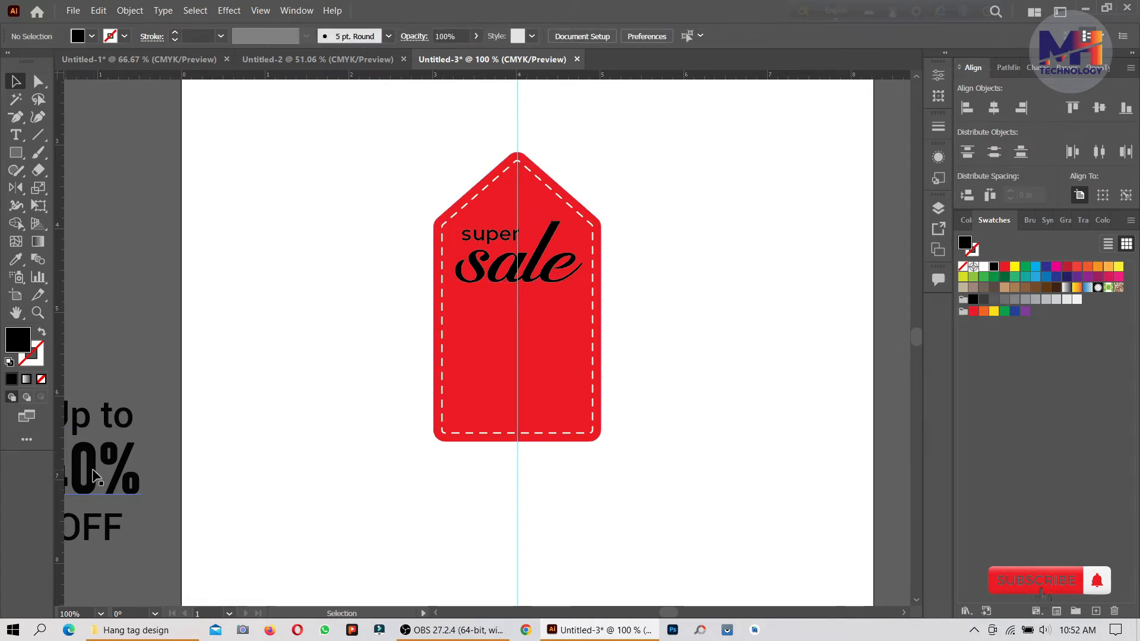
# Move the "Up to 40% OFF" text group up and right, closer to the tag, across the artboard's left edge
pyautogui.moveTo(107, 472); pyautogui.dragTo(269, 376)
pyautogui.click(289, 430)
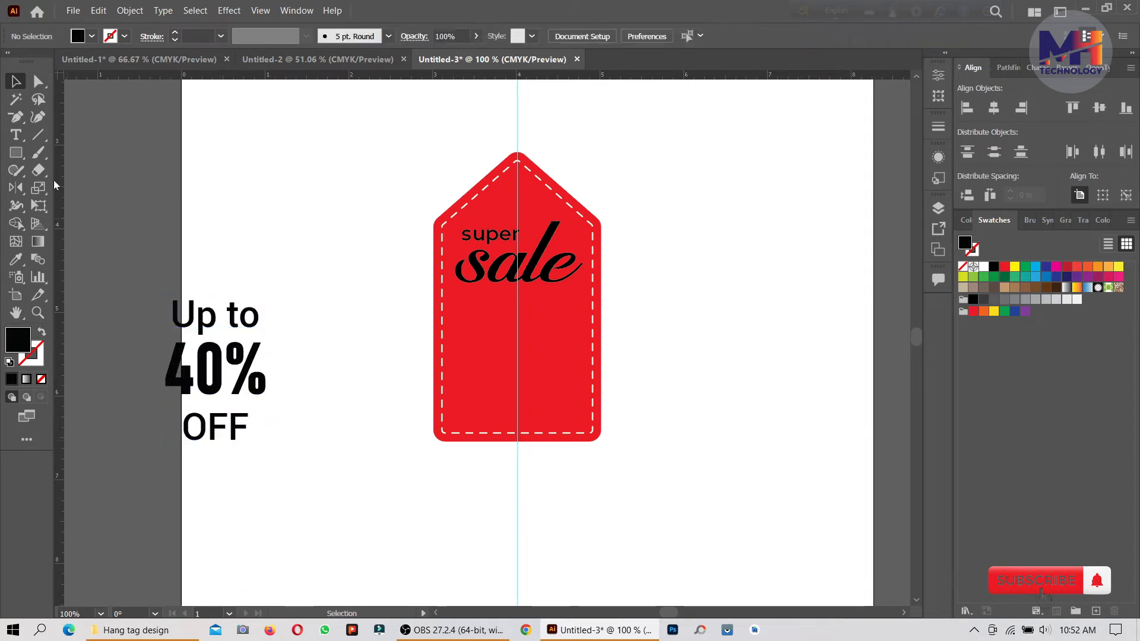
# Draw a circle about 1.36 in wide, centred on the guide just below the "sale" text
pyautogui.click(16, 153)
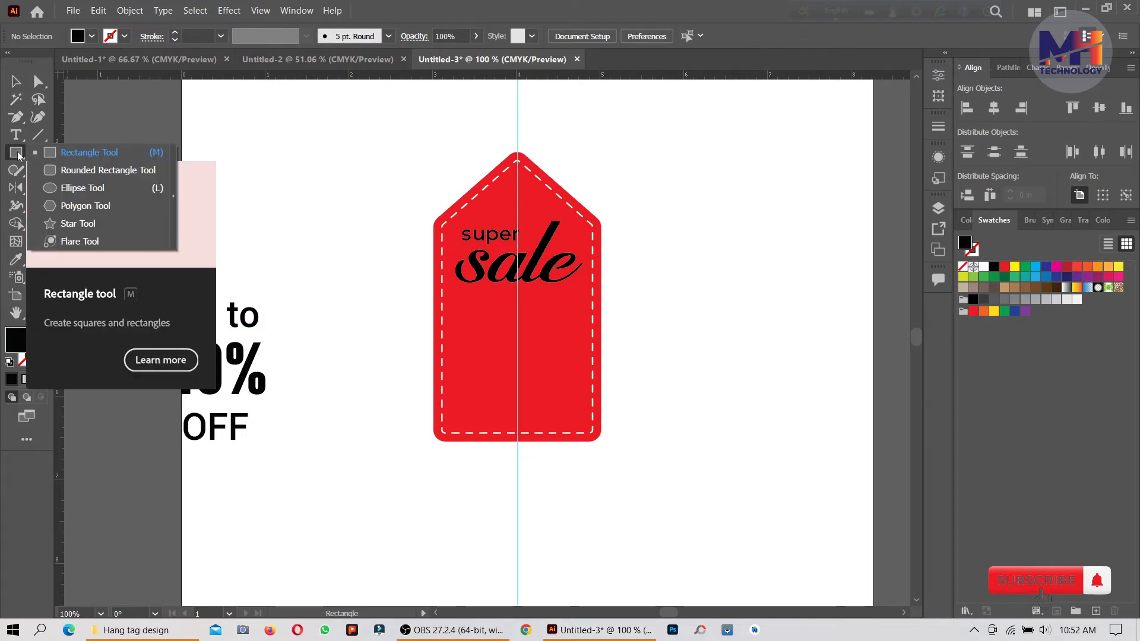
pyautogui.click(89, 190)
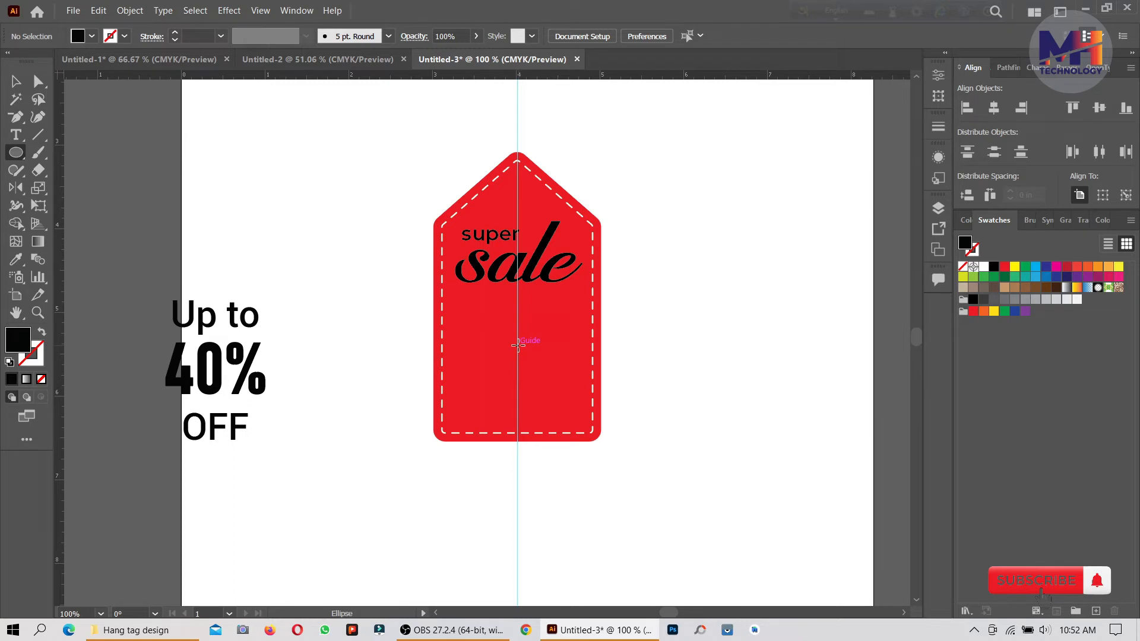
pyautogui.moveTo(519, 345); pyautogui.dragTo(555, 402)
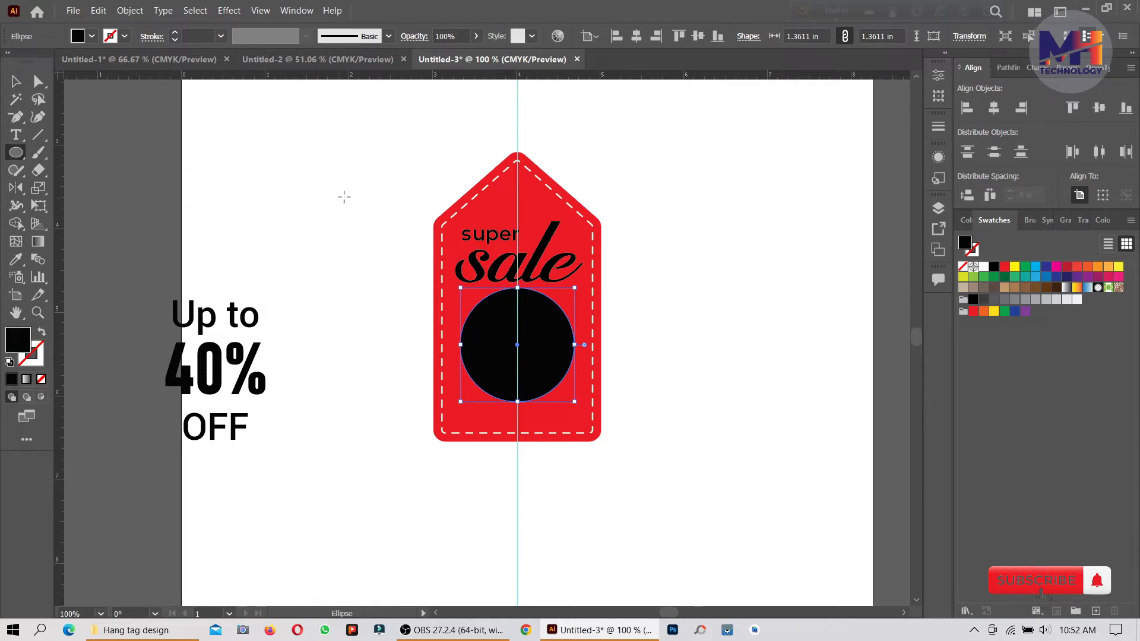
# Fill the circle on the tag with bright yellow, then deselect it
pyautogui.click(92, 36)
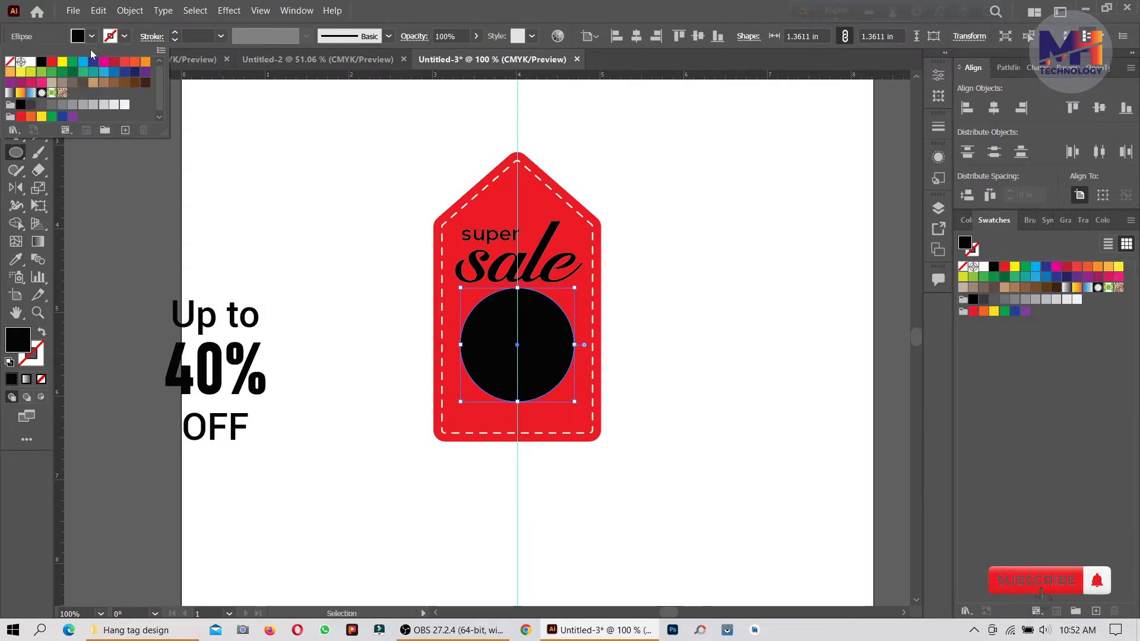
pyautogui.click(136, 62)
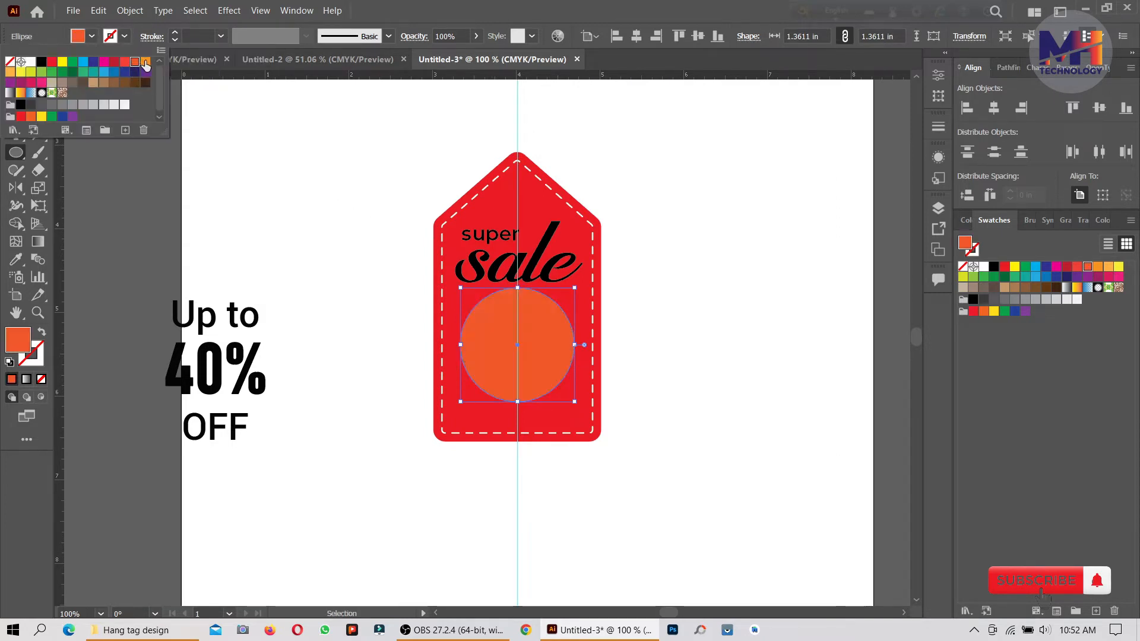
pyautogui.click(145, 62)
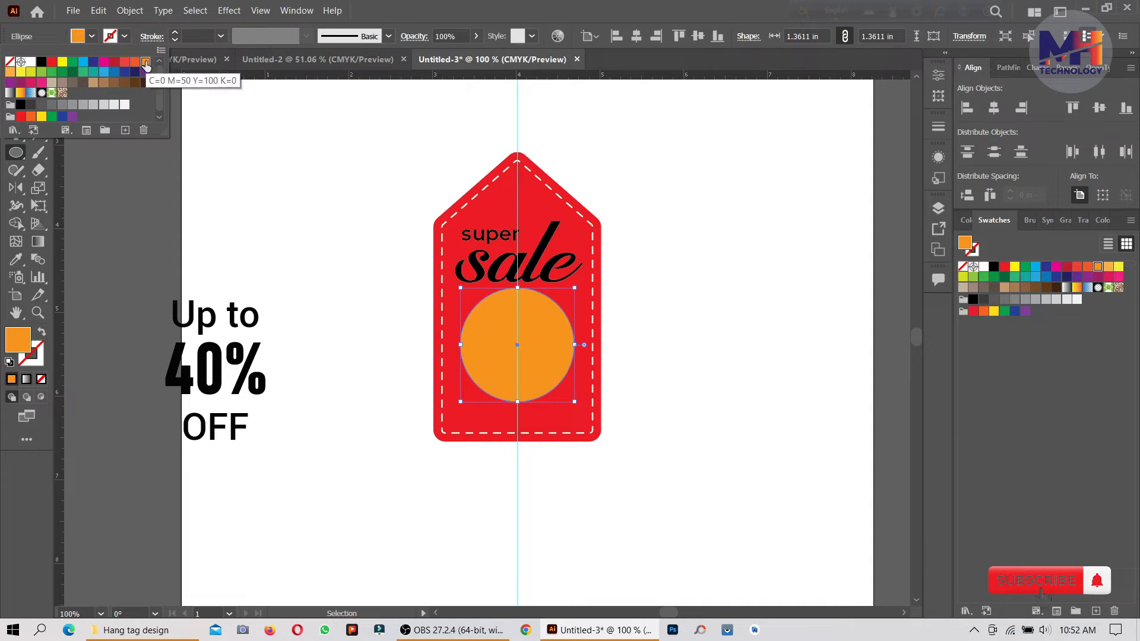
pyautogui.click(10, 74)
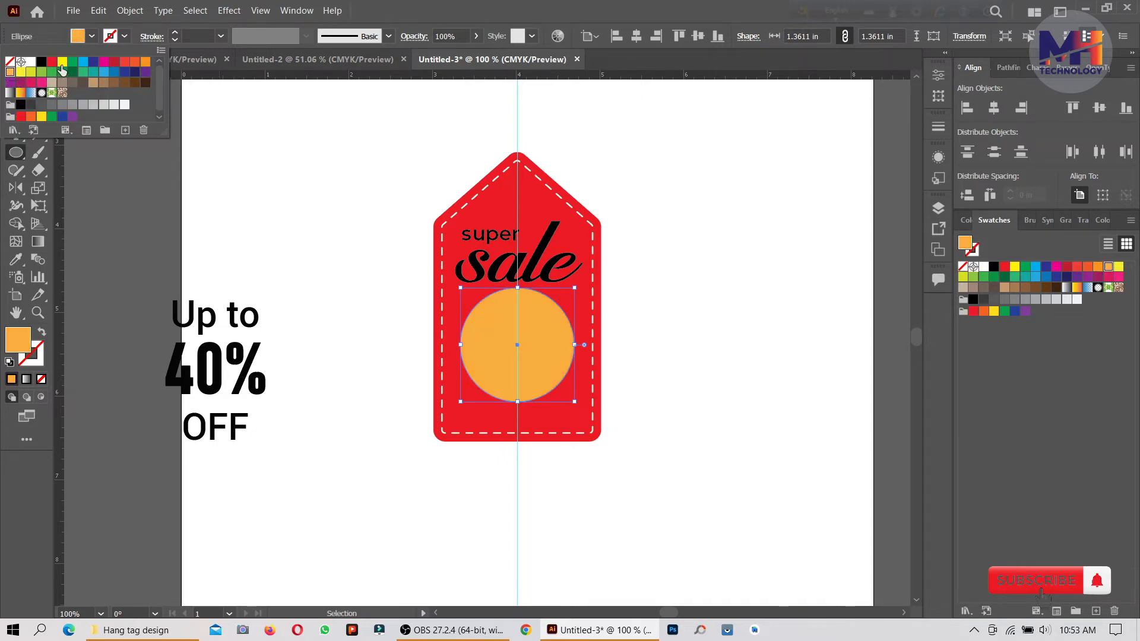
pyautogui.click(62, 63)
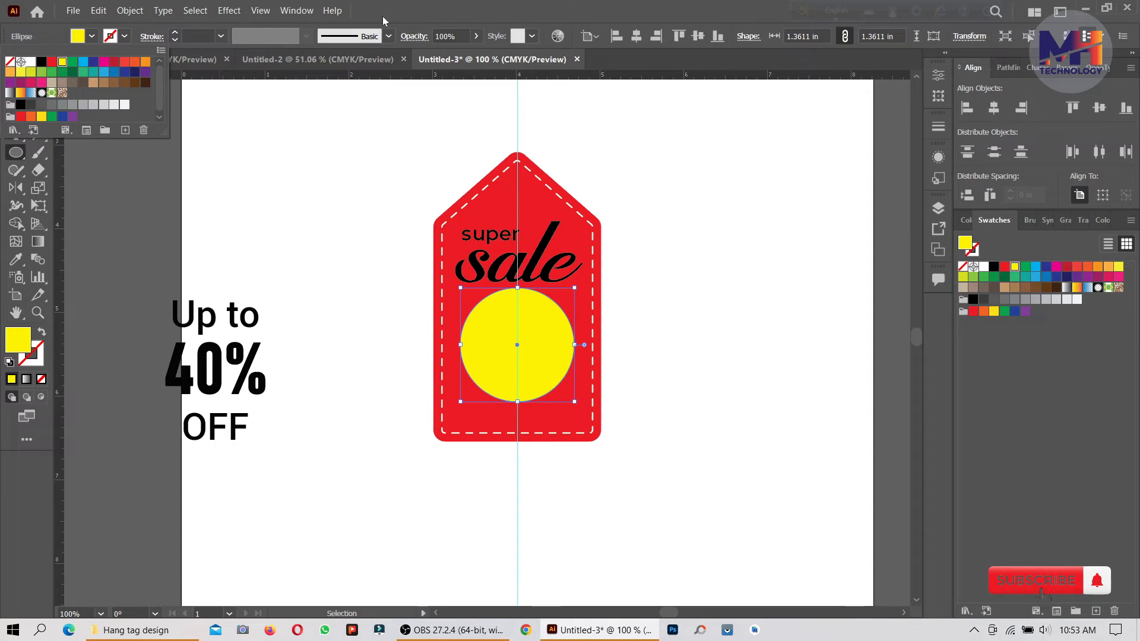
pyautogui.click(419, 8)
pyautogui.click(364, 421)
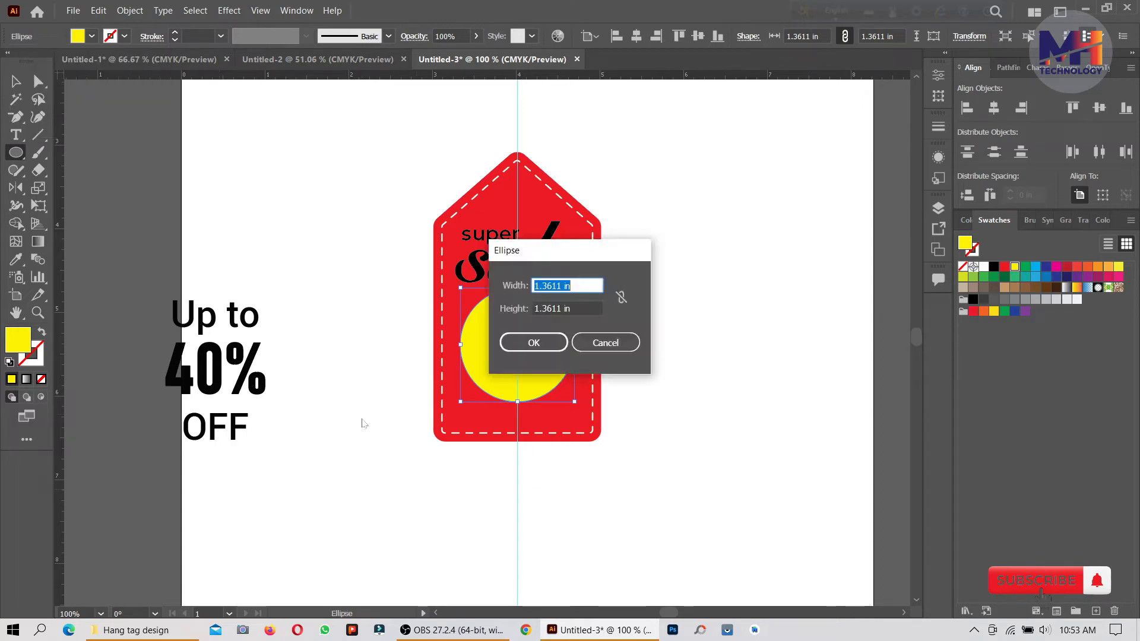
pyautogui.click(633, 347)
pyautogui.click(13, 88)
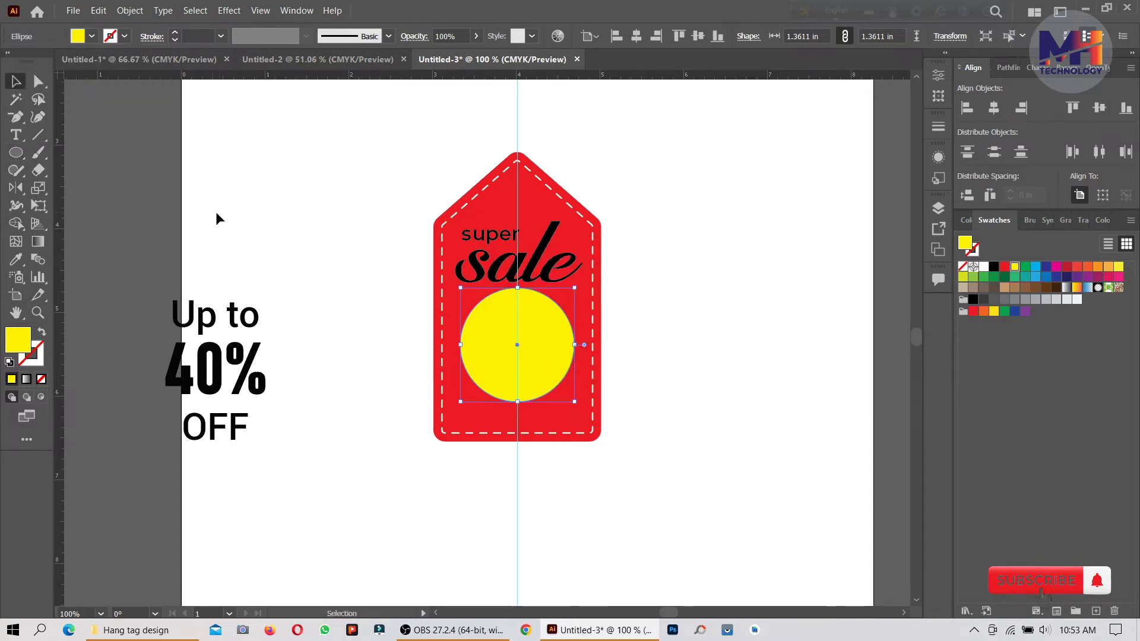
pyautogui.click(287, 355)
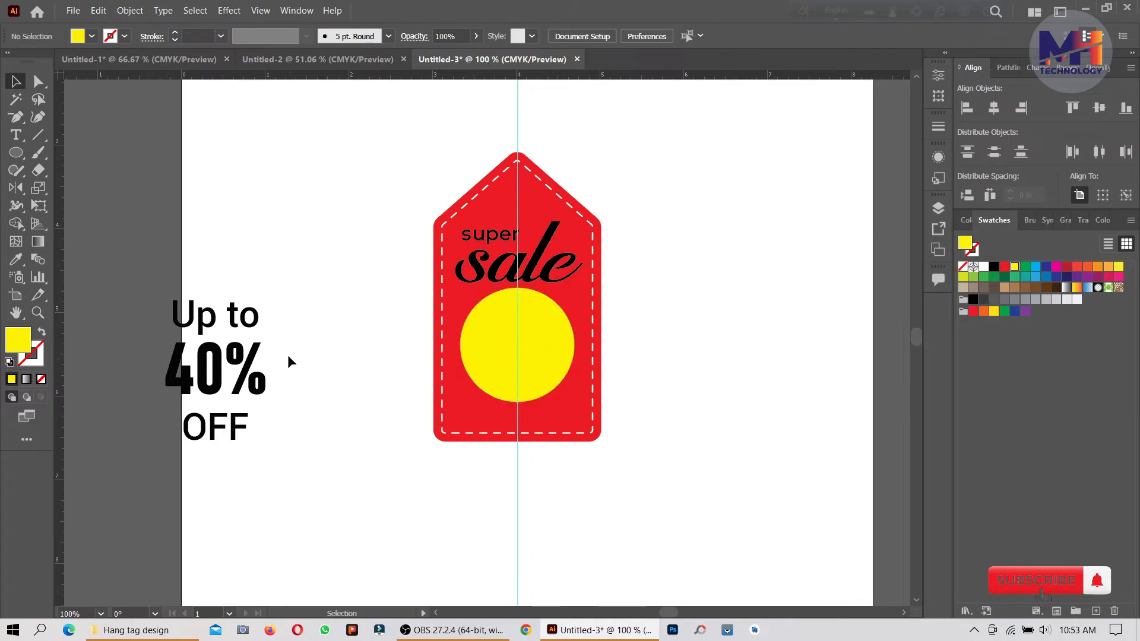
# Scale the "Up to 40% OFF" text group down to roughly two thirds and move it beside the tag's left edge
pyautogui.click(257, 371)
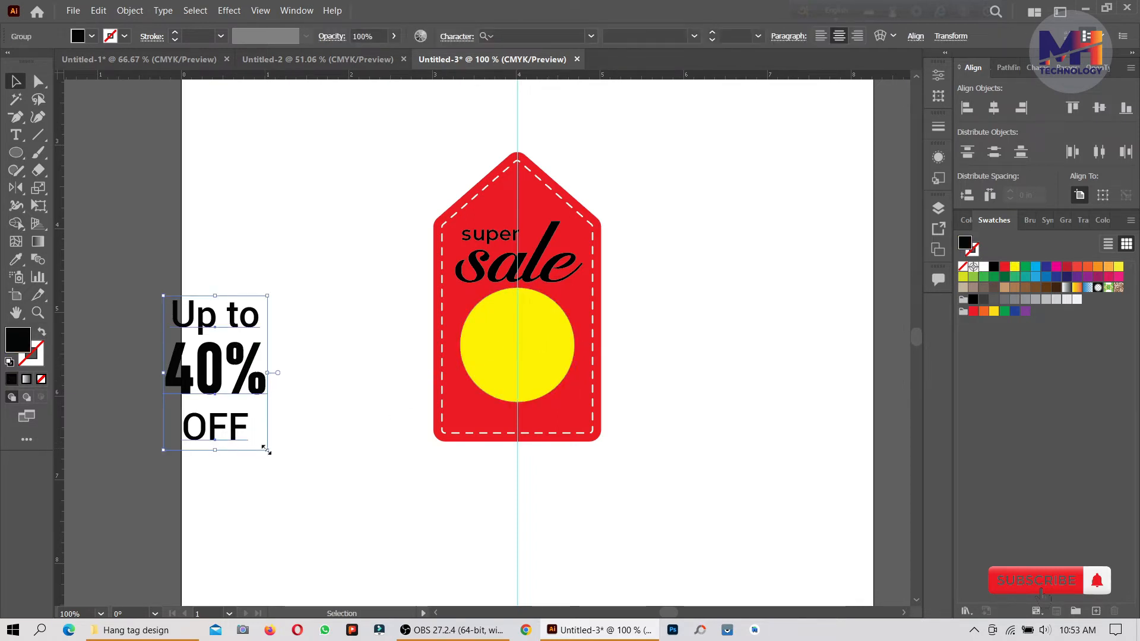
pyautogui.moveTo(267, 451); pyautogui.dragTo(235, 403)
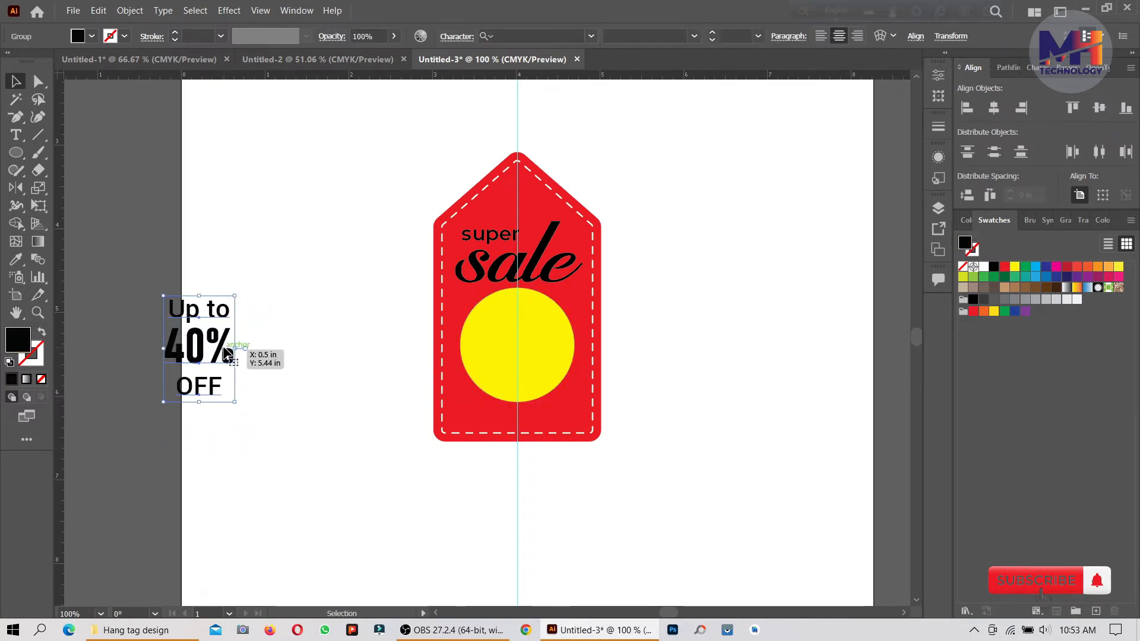
pyautogui.moveTo(228, 355); pyautogui.dragTo(418, 355)
# Bring the "Up to 40% OFF" text group to the front and place it on the yellow circle, centred on the guide
pyautogui.rightClick(417, 355)
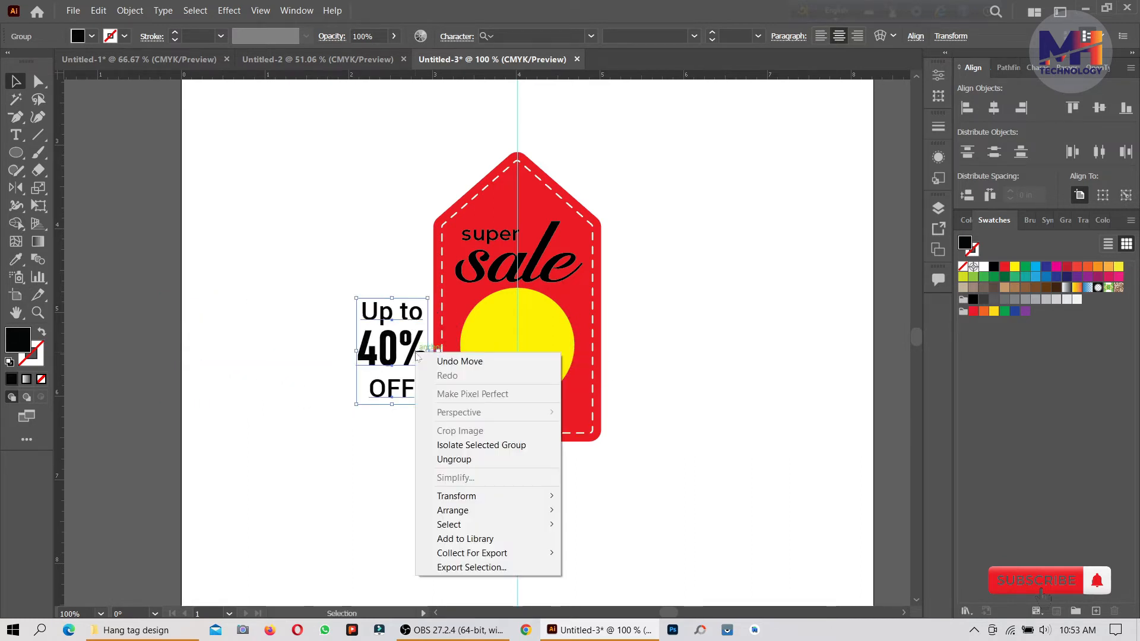
pyautogui.moveTo(538, 511)
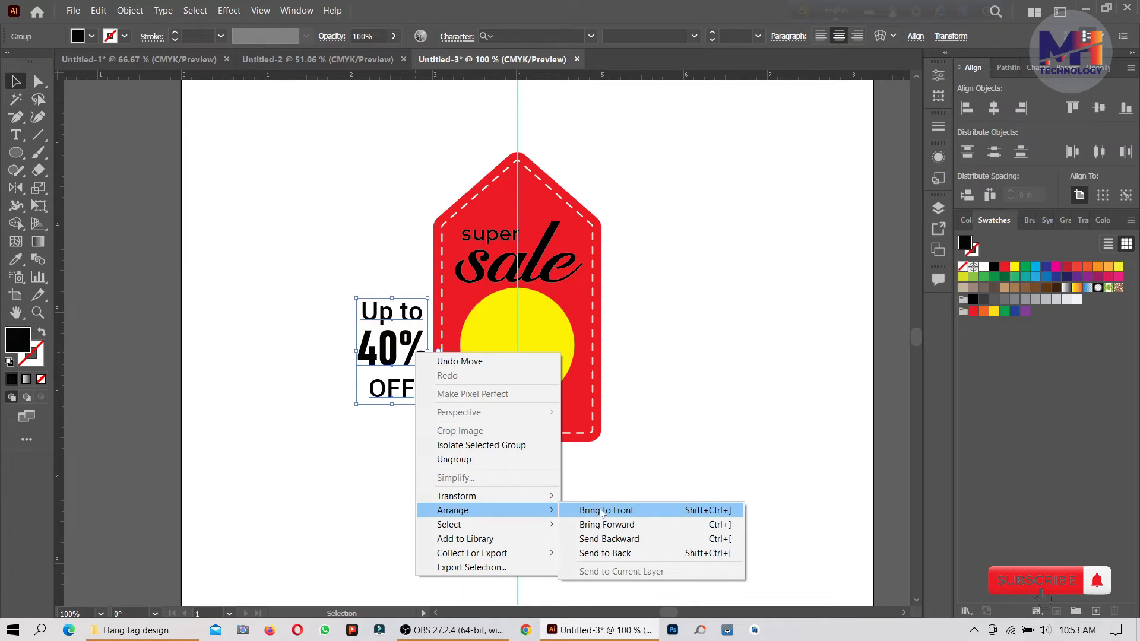
pyautogui.click(602, 512)
pyautogui.moveTo(414, 354); pyautogui.dragTo(538, 349)
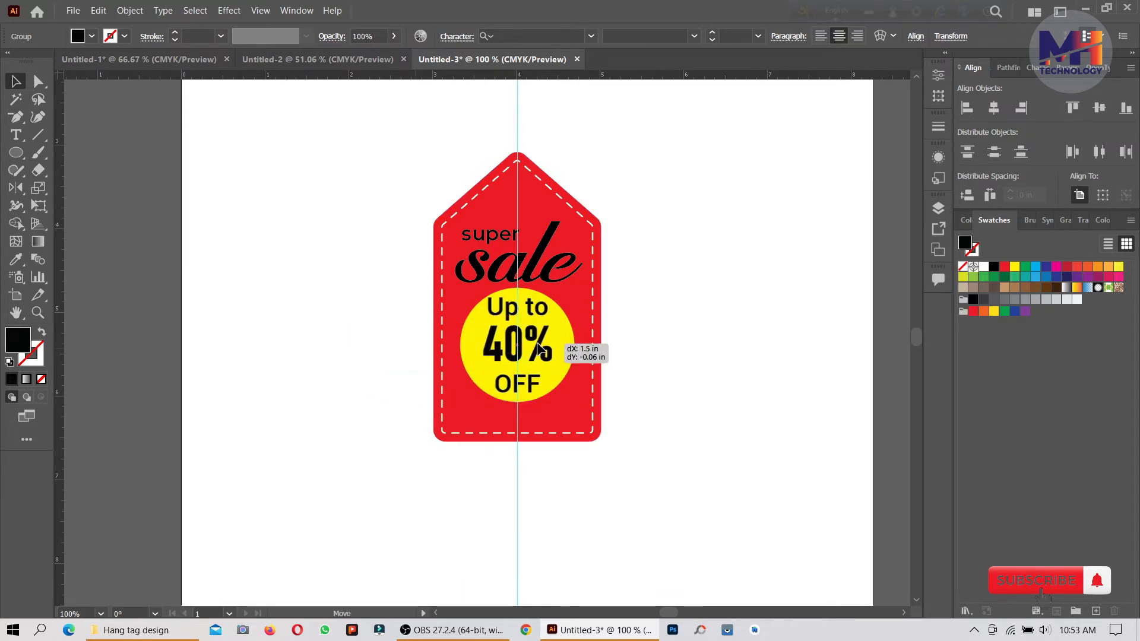
pyautogui.moveTo(539, 344); pyautogui.dragTo(538, 345)
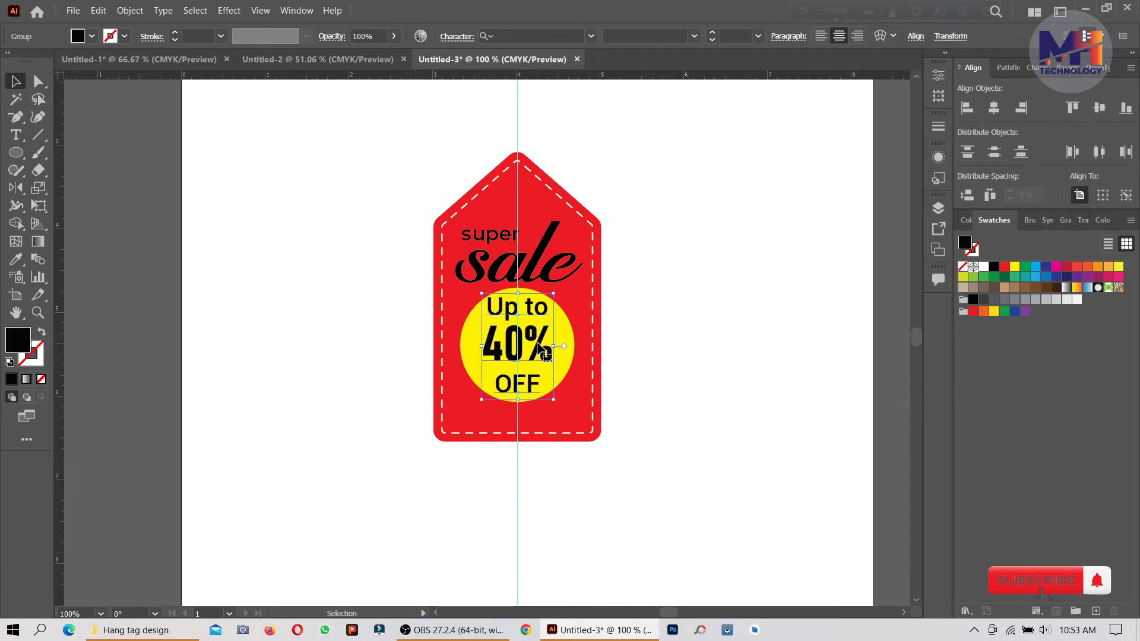
pyautogui.click(572, 496)
# Align the "Up to 40% OFF" text group and the yellow circle to each other's horizontal and vertical centres
pyautogui.click(559, 370)
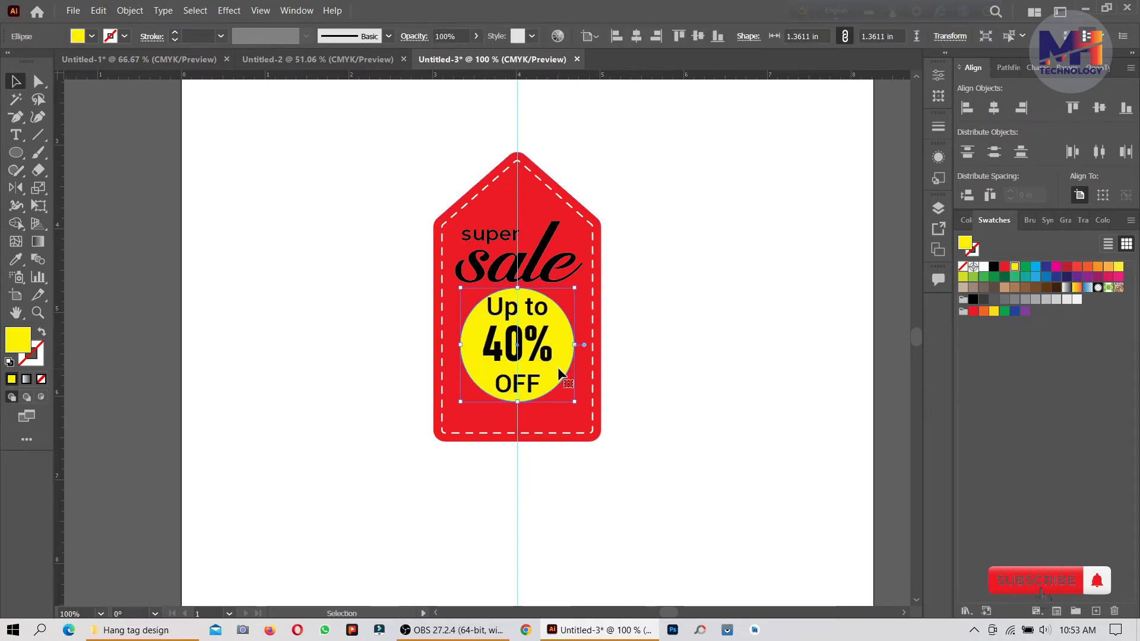
pyautogui.keyDown('shift'); pyautogui.click(538, 345); pyautogui.keyUp('shift')
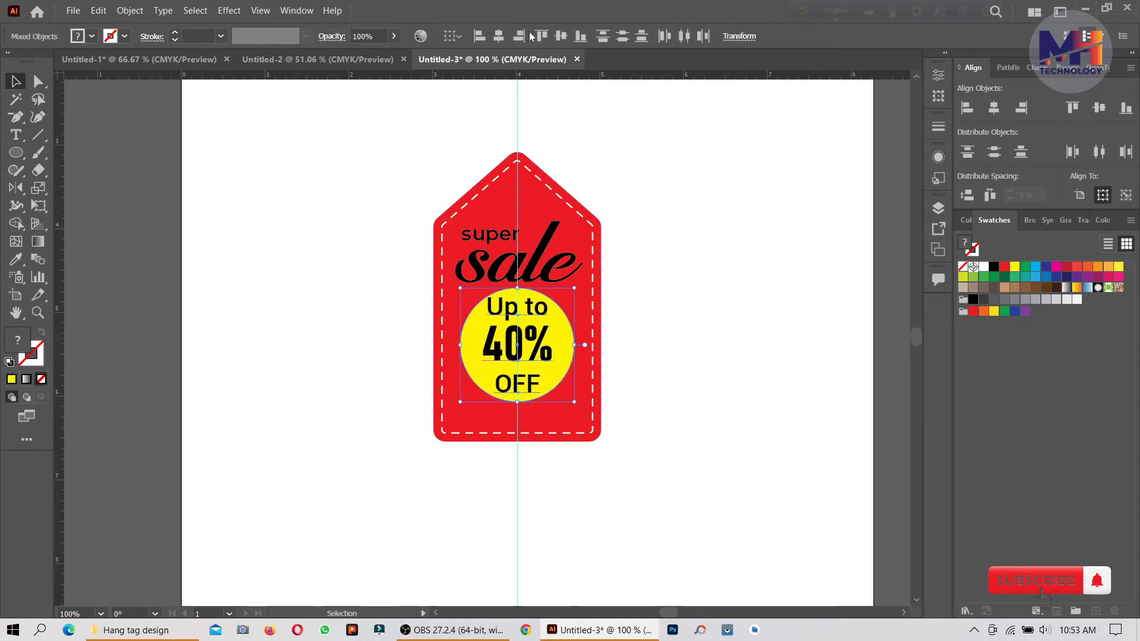
pyautogui.click(503, 39)
pyautogui.click(622, 37)
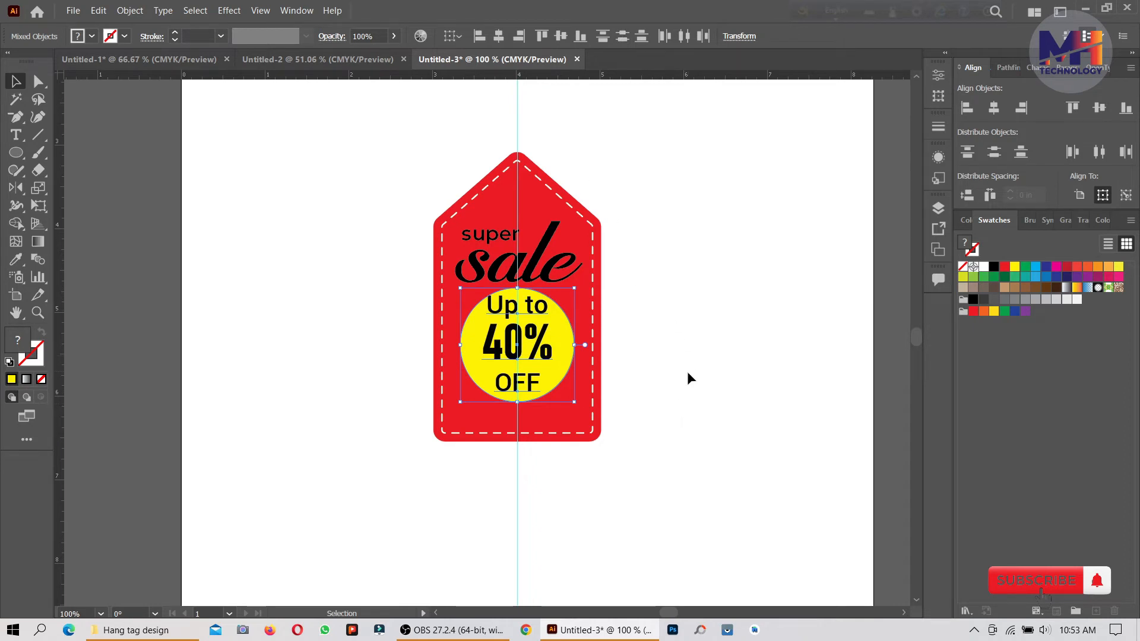
pyautogui.click(680, 433)
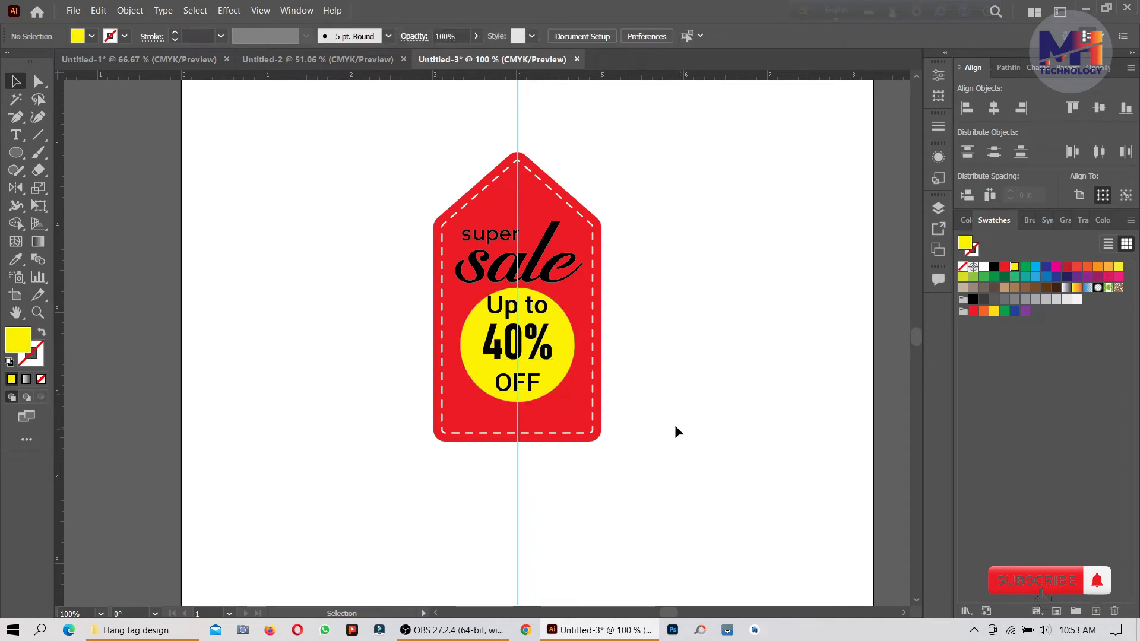
# Nudge the "Up to 40% OFF" text group slightly lower within the yellow circle
pyautogui.click(536, 386)
pyautogui.press('Down')
pyautogui.press('Down')
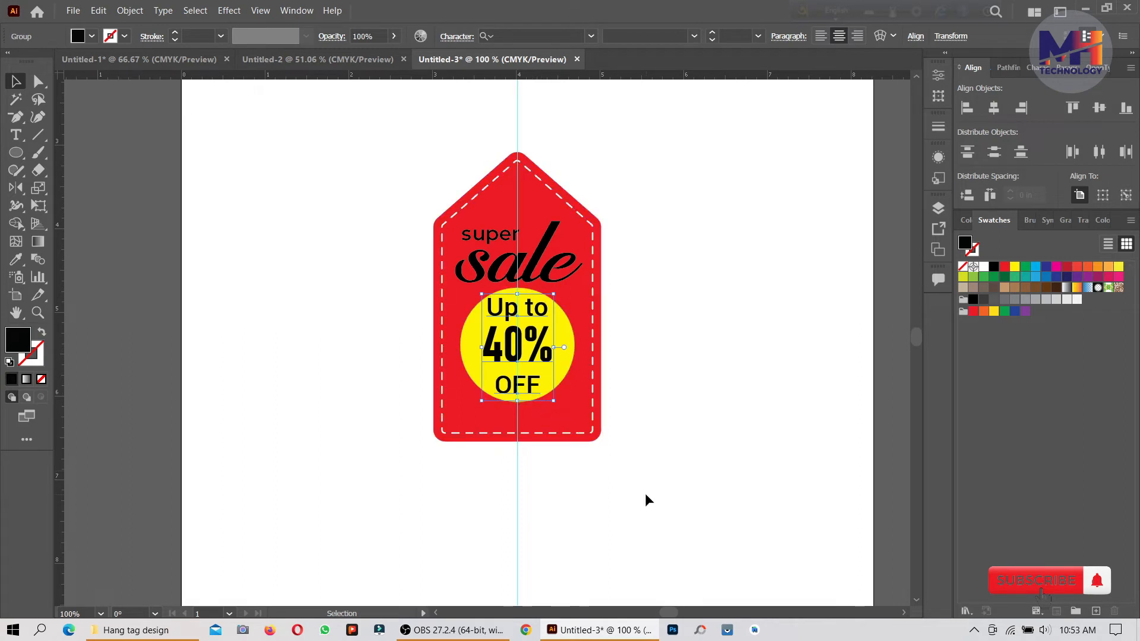
# Lower the "Up to 40% OFF" text group by one more nudge on the yellow circle and deselect it
pyautogui.press('Down')
pyautogui.click(644, 493)
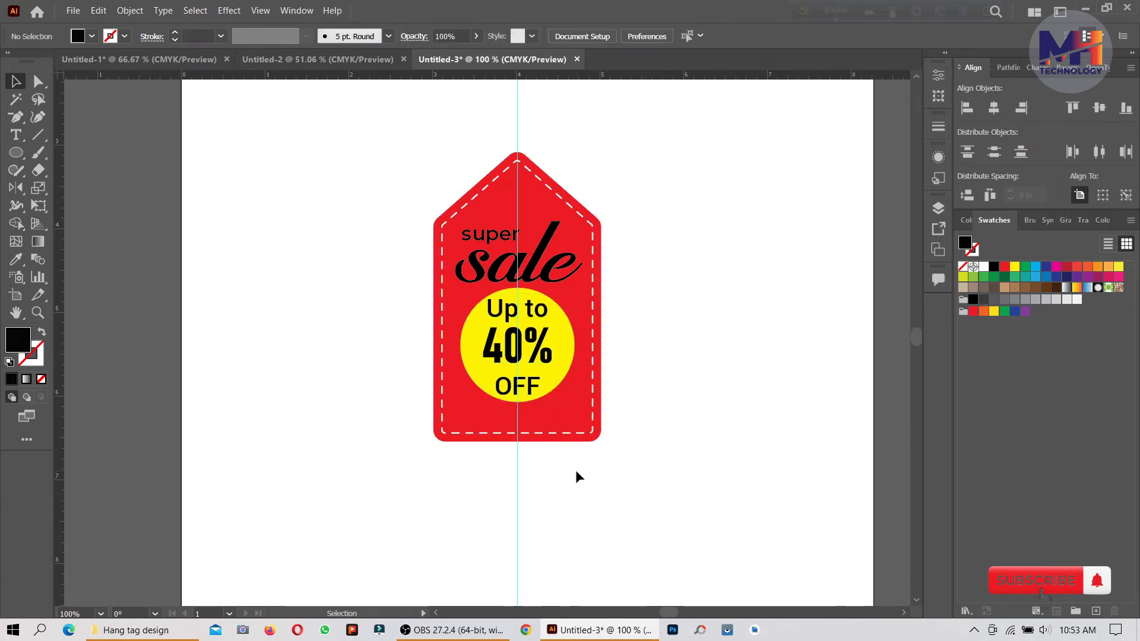
# Draw a small circle on the vertical guide inside the tag's peak and nudge it down clear of the dashed border
pyautogui.scroll(1, 520, 383)
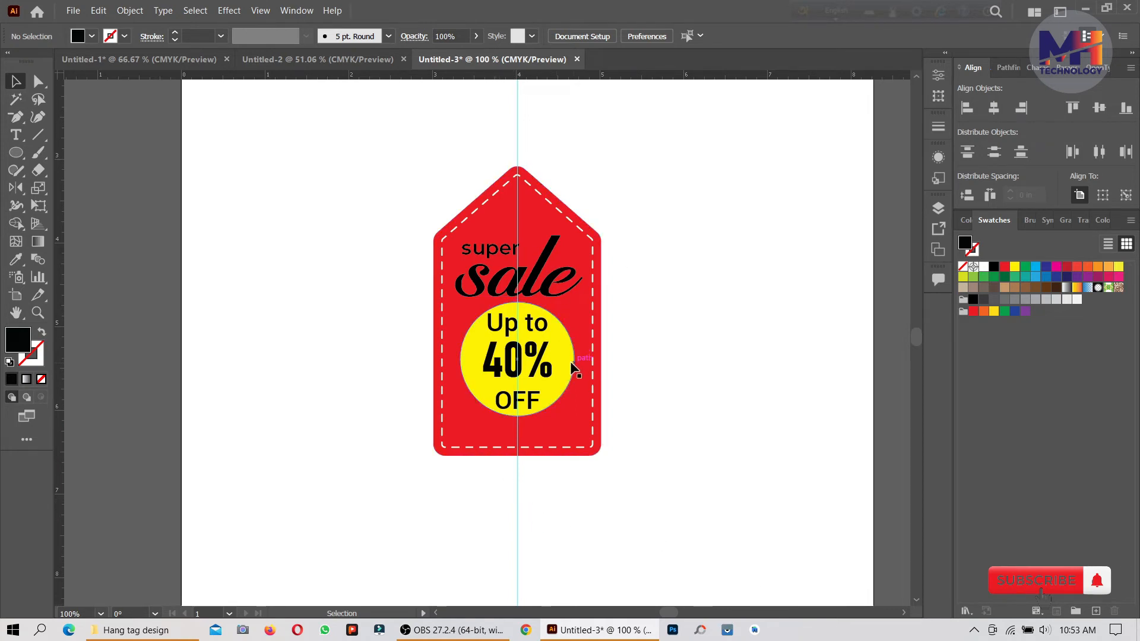
pyautogui.scroll(1, 567, 375)
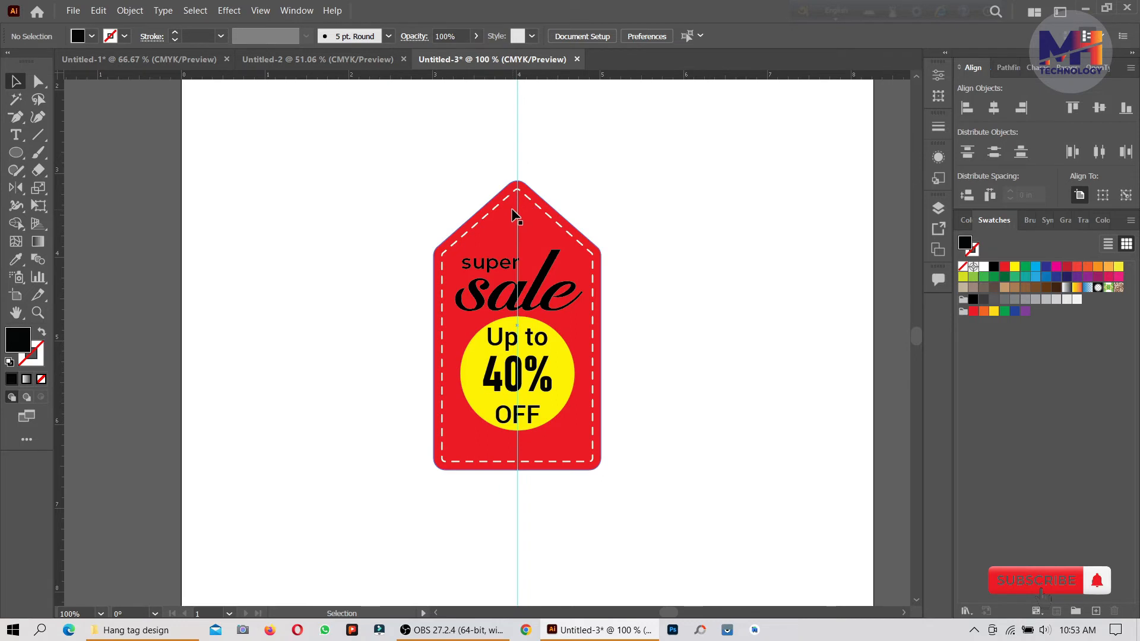
pyautogui.click(16, 153)
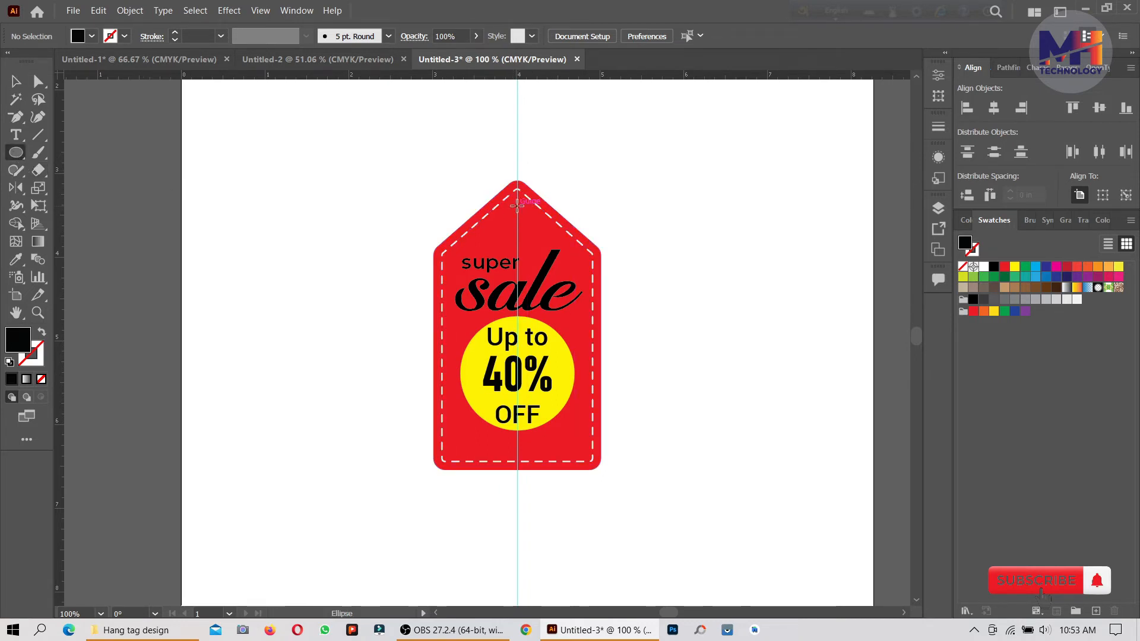
pyautogui.moveTo(517, 205); pyautogui.dragTo(530, 217)
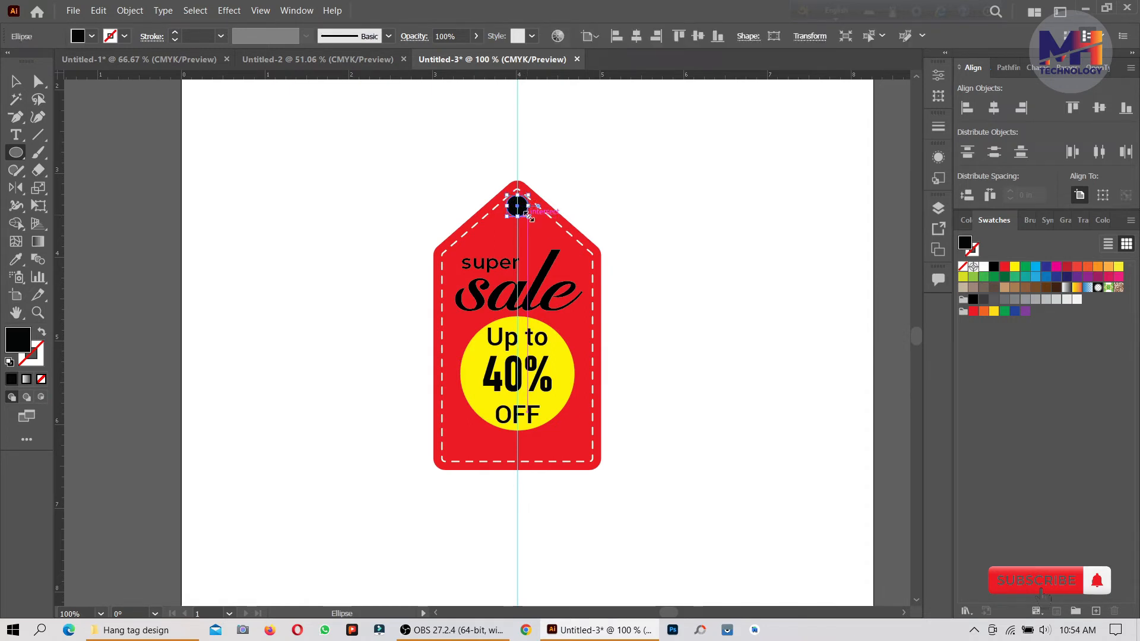
pyautogui.press('Down')
pyautogui.press('Down')
pyautogui.press('Down')
pyautogui.press('Down')
pyautogui.press('Down')
pyautogui.press('Down')
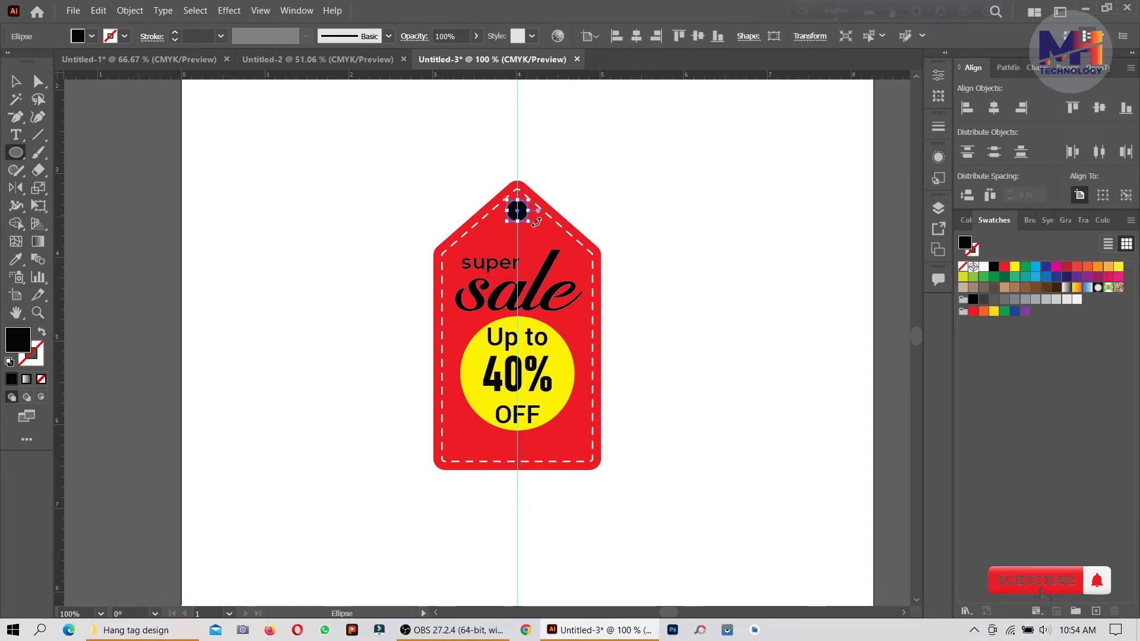
# Fill the small circle in the tag's peak with white and deselect it
pyautogui.click(92, 36)
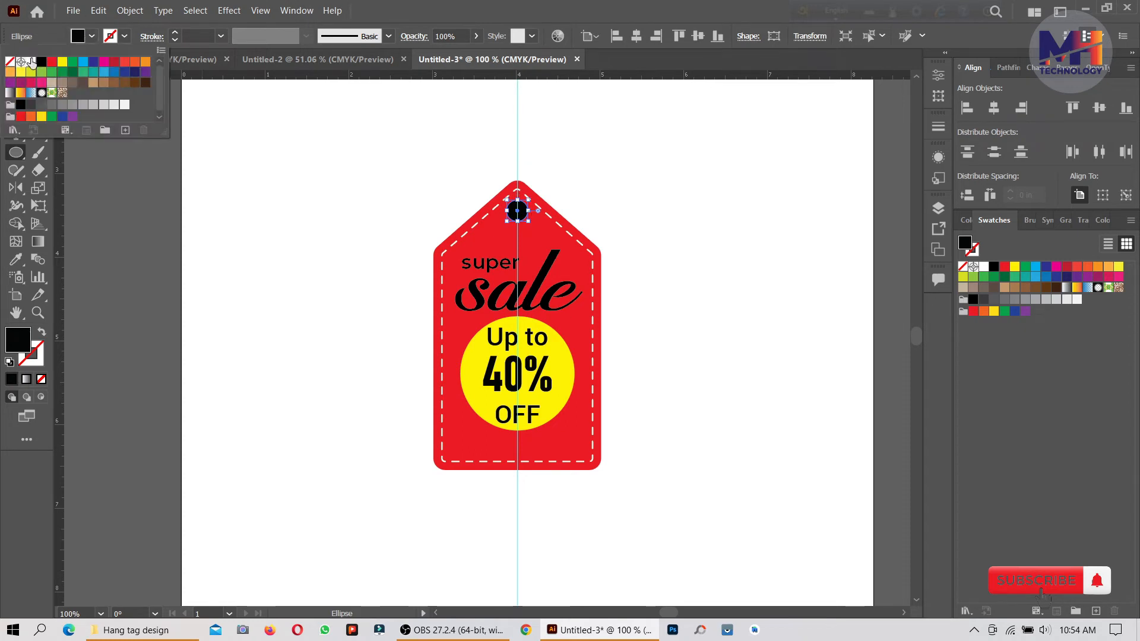
pyautogui.click(31, 61)
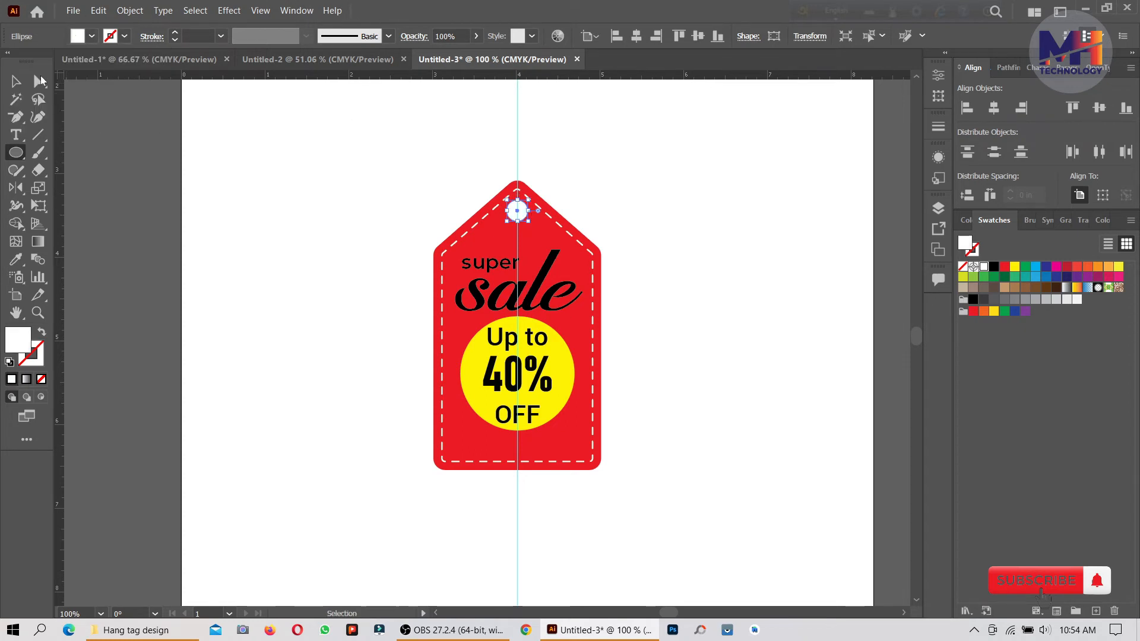
pyautogui.click(15, 81)
pyautogui.click(272, 206)
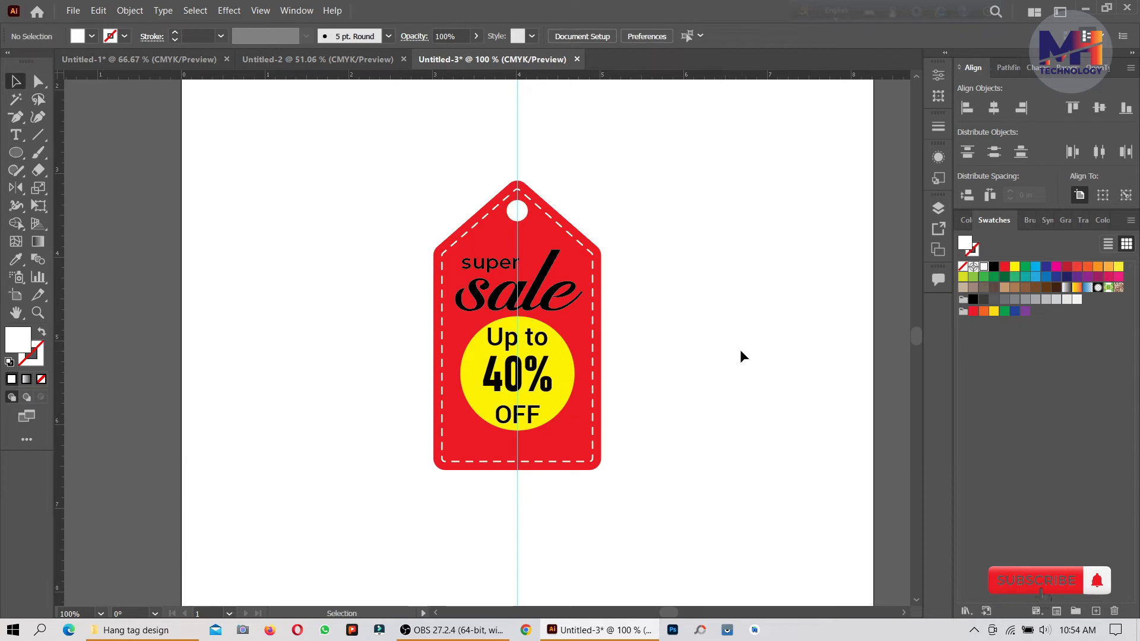
# Offset the path of the red tag shape outward by 0.1 in with miter joins and a miter limit of 4
pyautogui.click(675, 318)
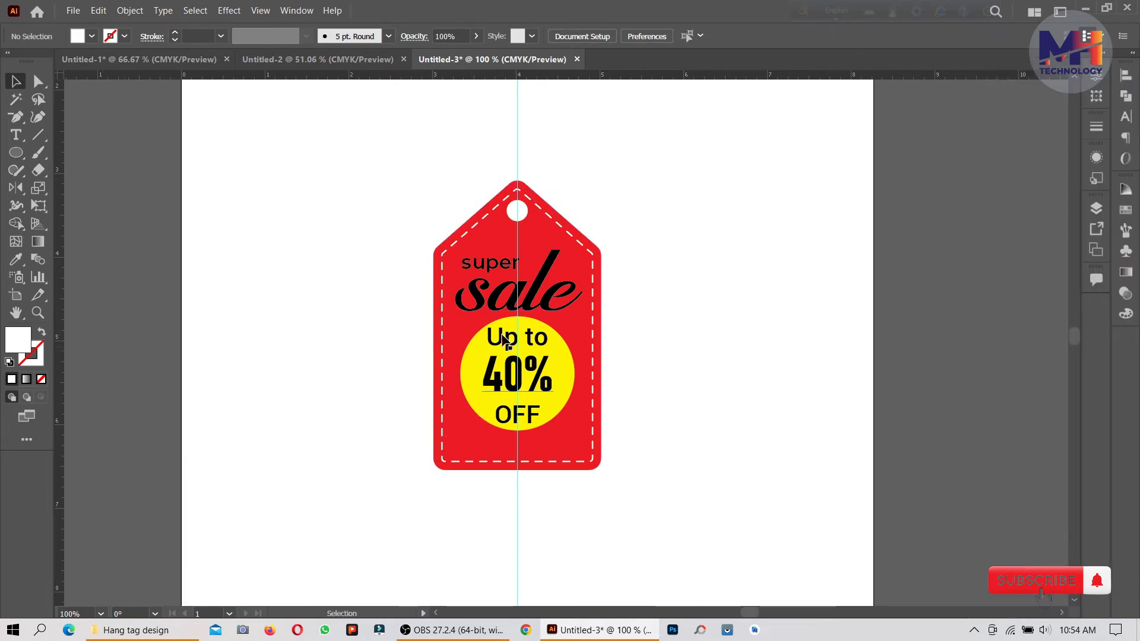
pyautogui.click(467, 227)
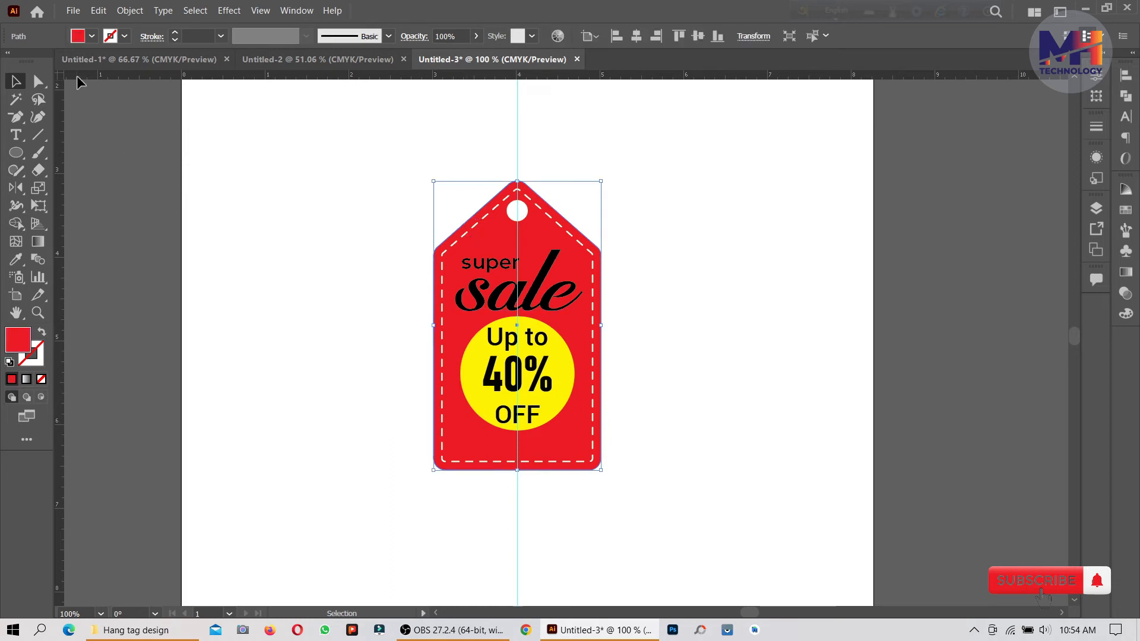
pyautogui.click(162, 11)
pyautogui.moveTo(130, 10)
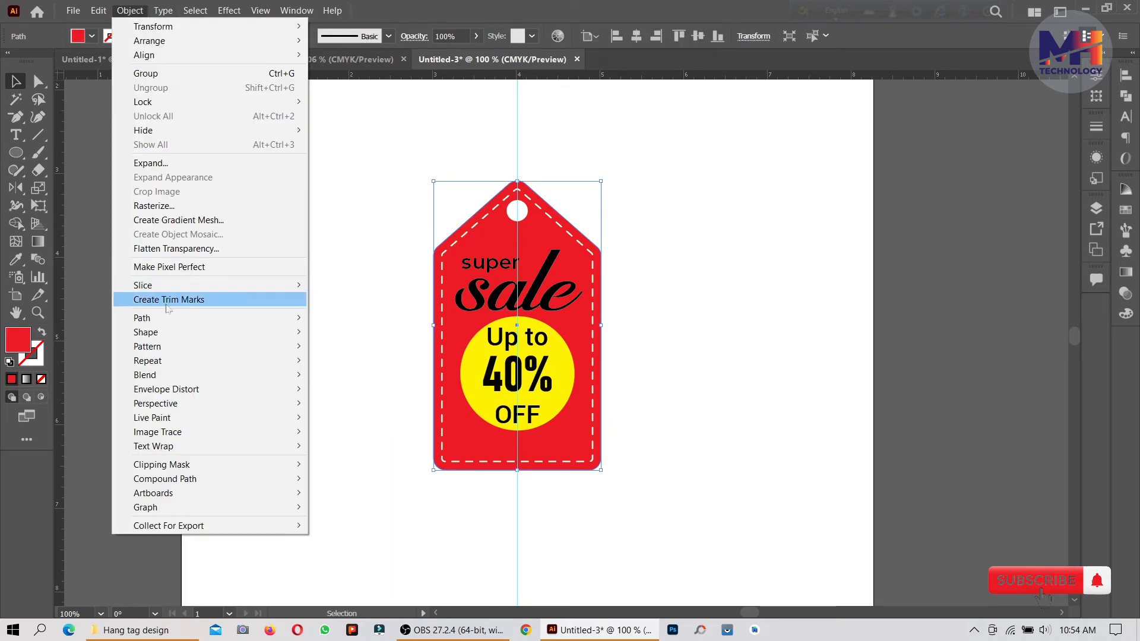
pyautogui.moveTo(170, 320)
pyautogui.click(362, 365)
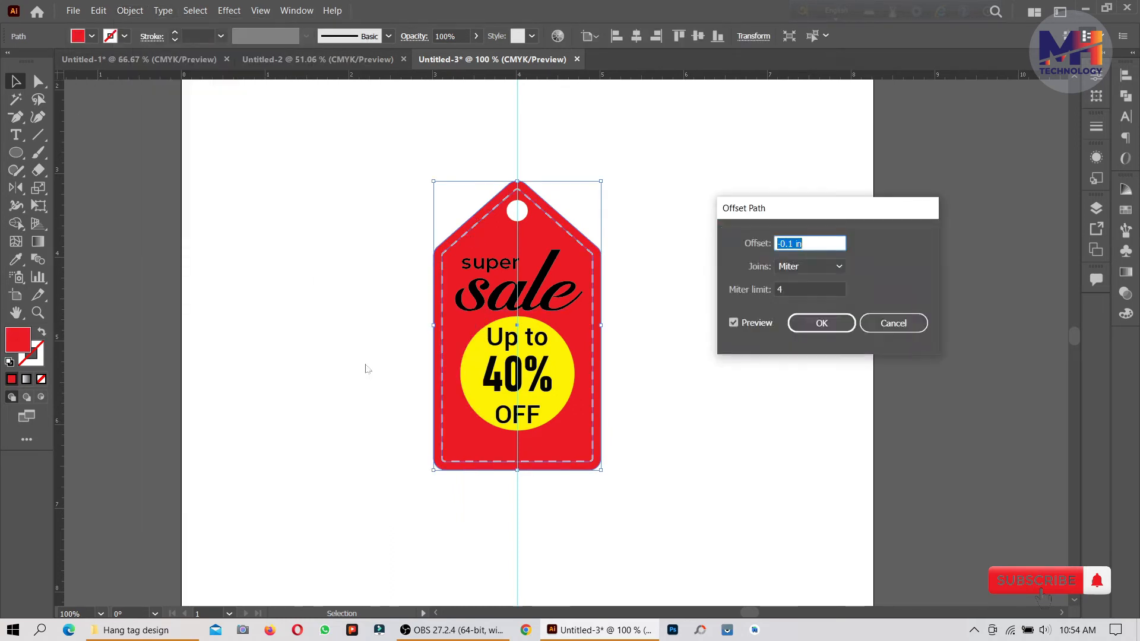
pyautogui.click(734, 323)
pyautogui.click(735, 322)
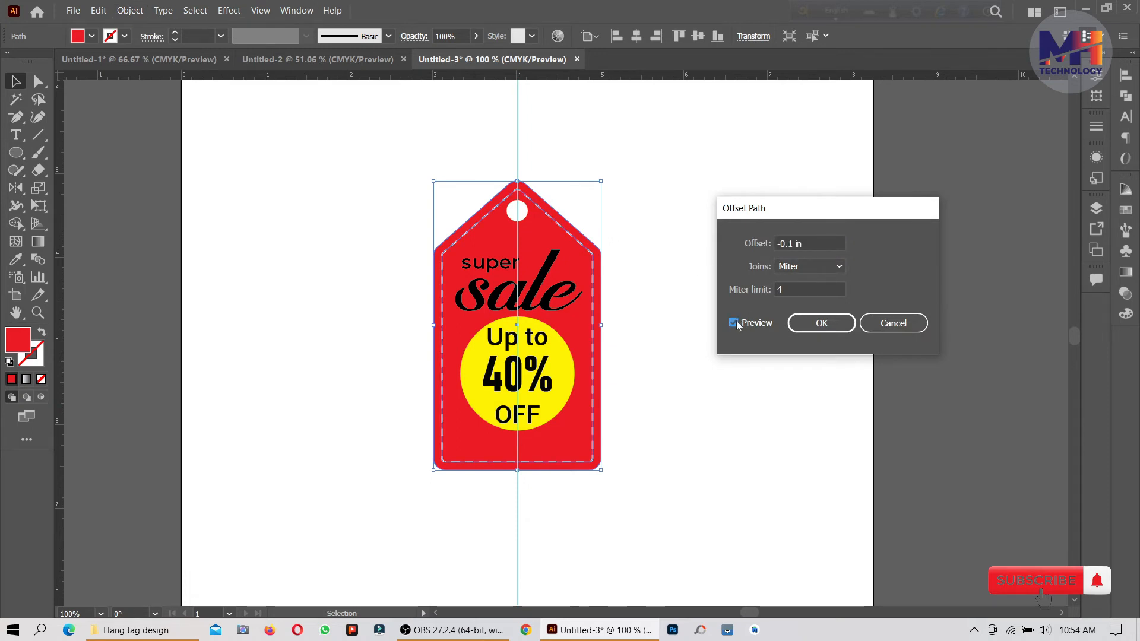
pyautogui.click(783, 242)
pyautogui.write('-')
pyautogui.click(792, 244)
pyautogui.press('BackSpace')
pyautogui.press('BackSpace')
pyautogui.press('BackSpace')
pyautogui.click(734, 323)
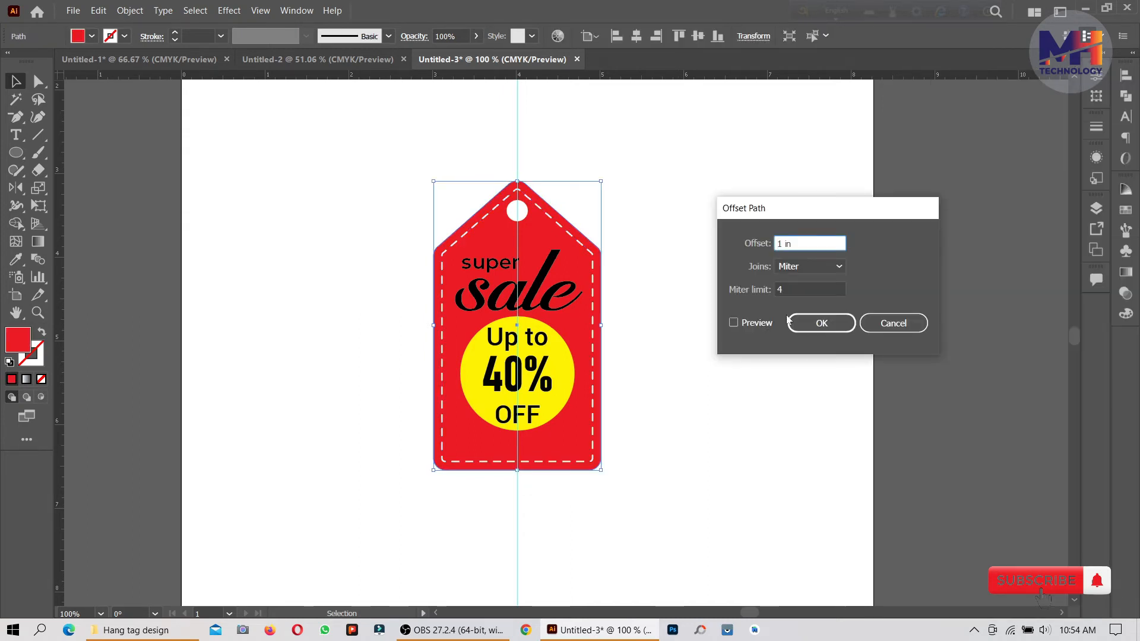
pyautogui.write('0.')
pyautogui.click(734, 323)
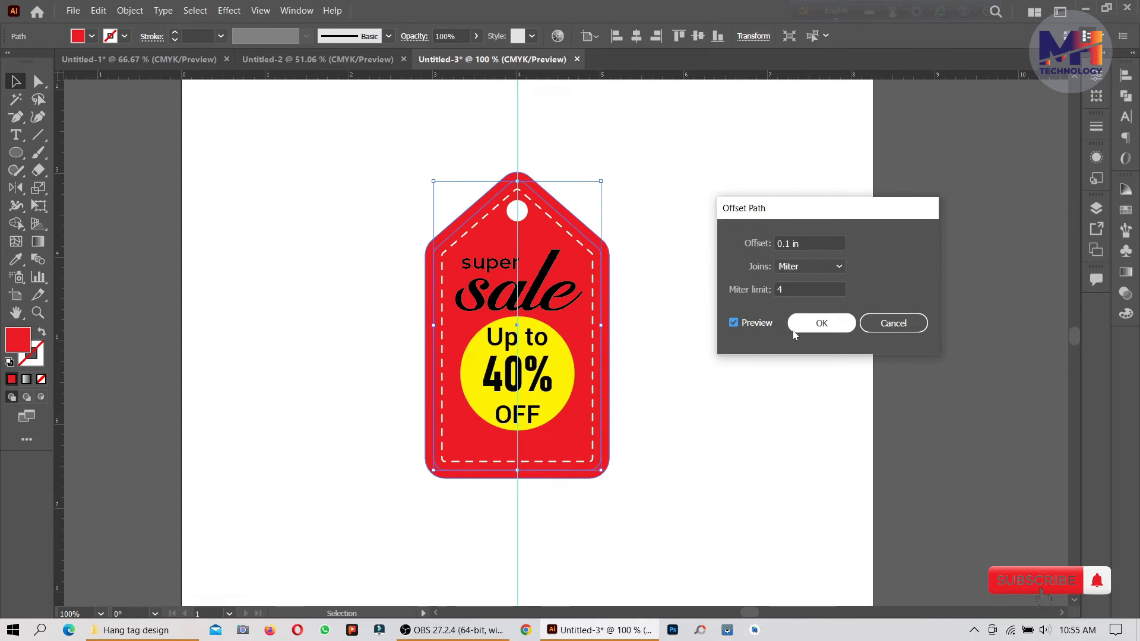
pyautogui.click(819, 325)
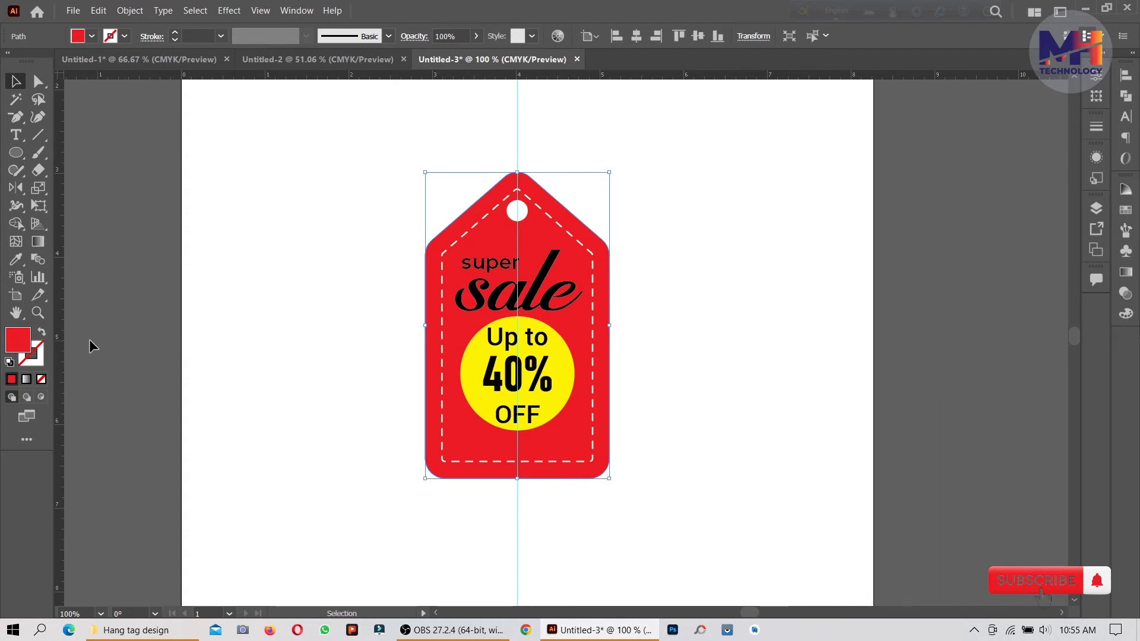
# Try a black fill on the enlarged outer tag shape and return its fill to red
pyautogui.doubleClick(19, 341)
pyautogui.moveTo(596, 346); pyautogui.dragTo(595, 529)
pyautogui.click(941, 347)
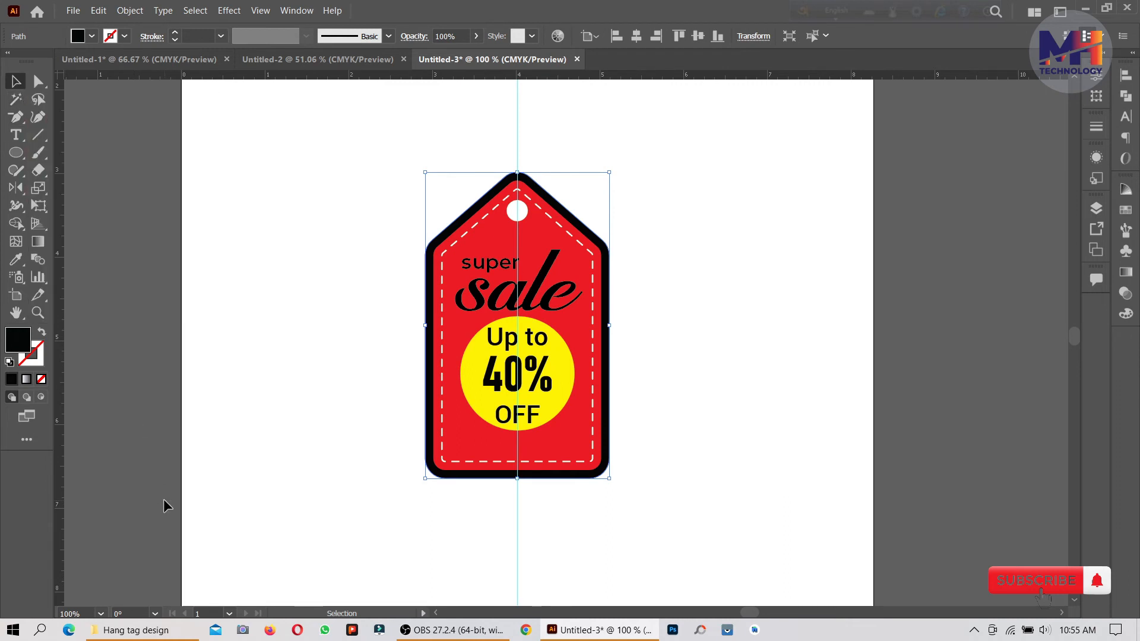
pyautogui.doubleClick(17, 343)
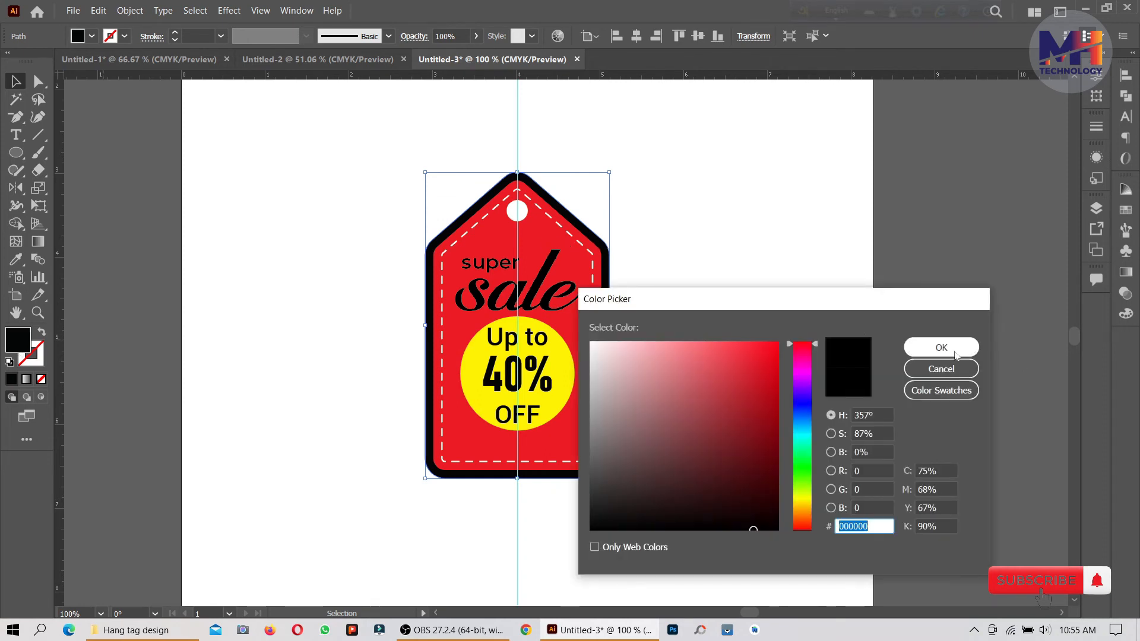
pyautogui.click(777, 346)
pyautogui.click(963, 350)
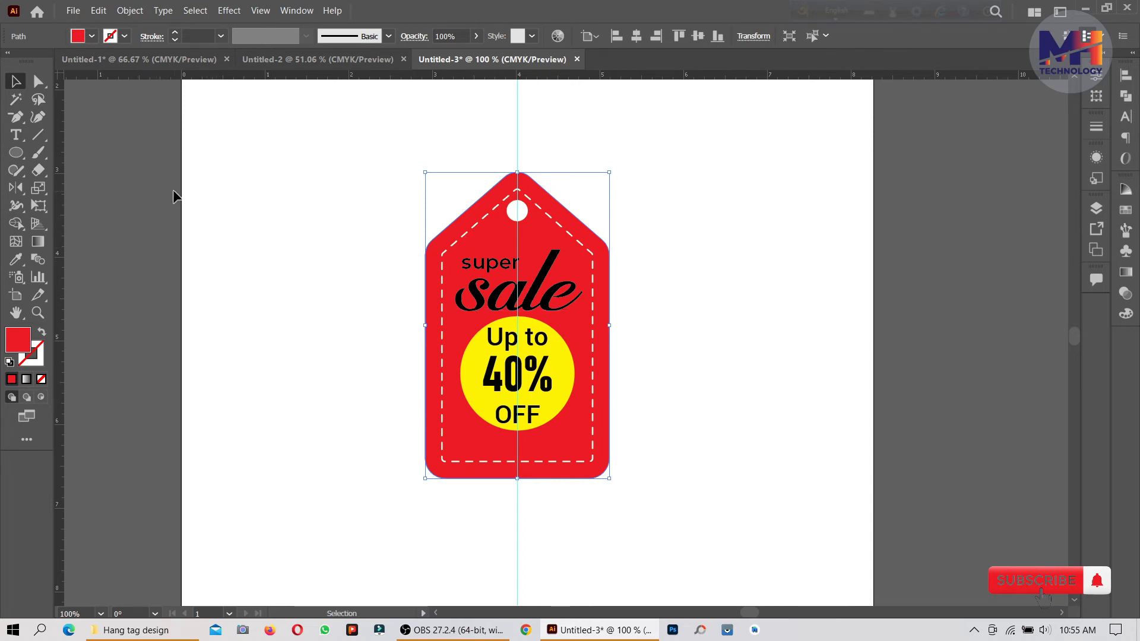
# Give the original tag shape inside the enlarged one no fill and a 1 pt white stroke
pyautogui.click(412, 208)
pyautogui.click(459, 233)
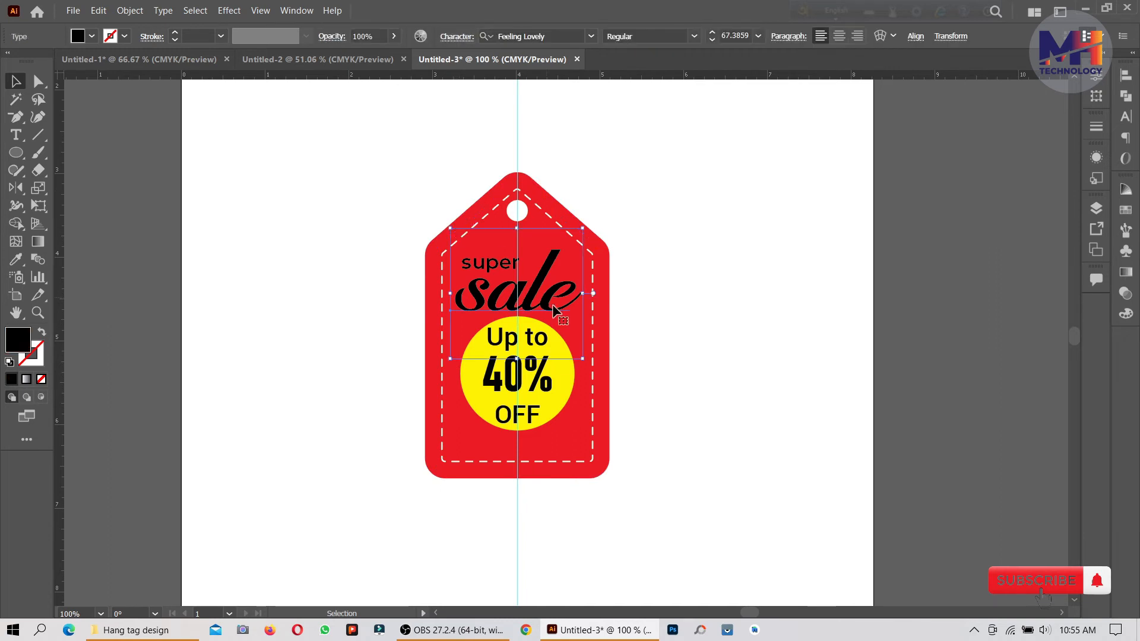
pyautogui.click(532, 186)
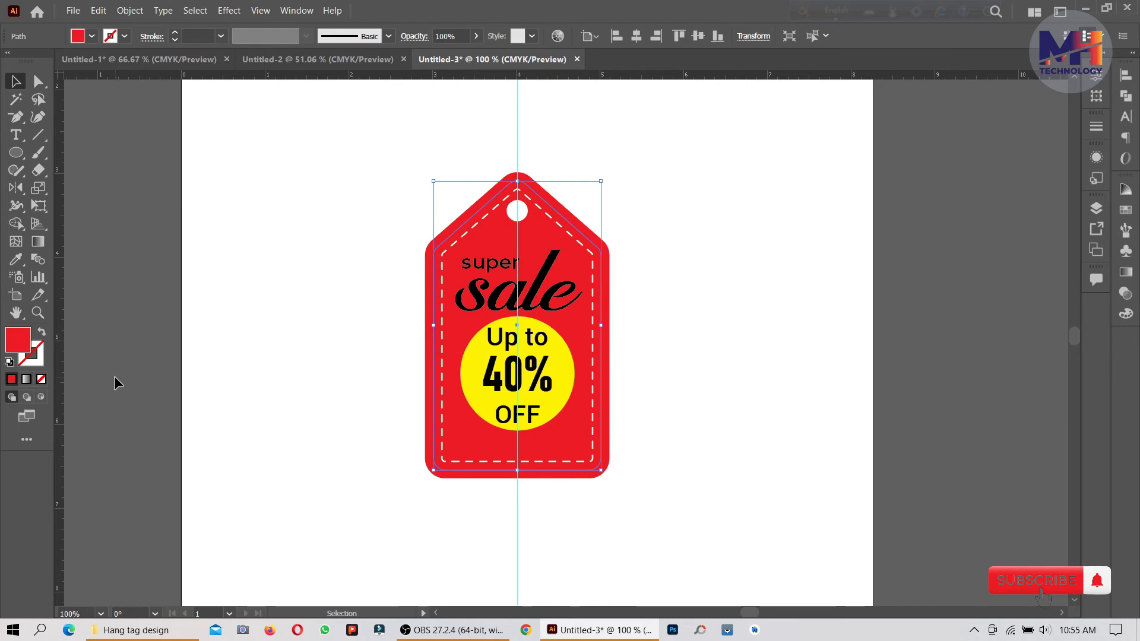
pyautogui.click(92, 37)
pyautogui.click(9, 62)
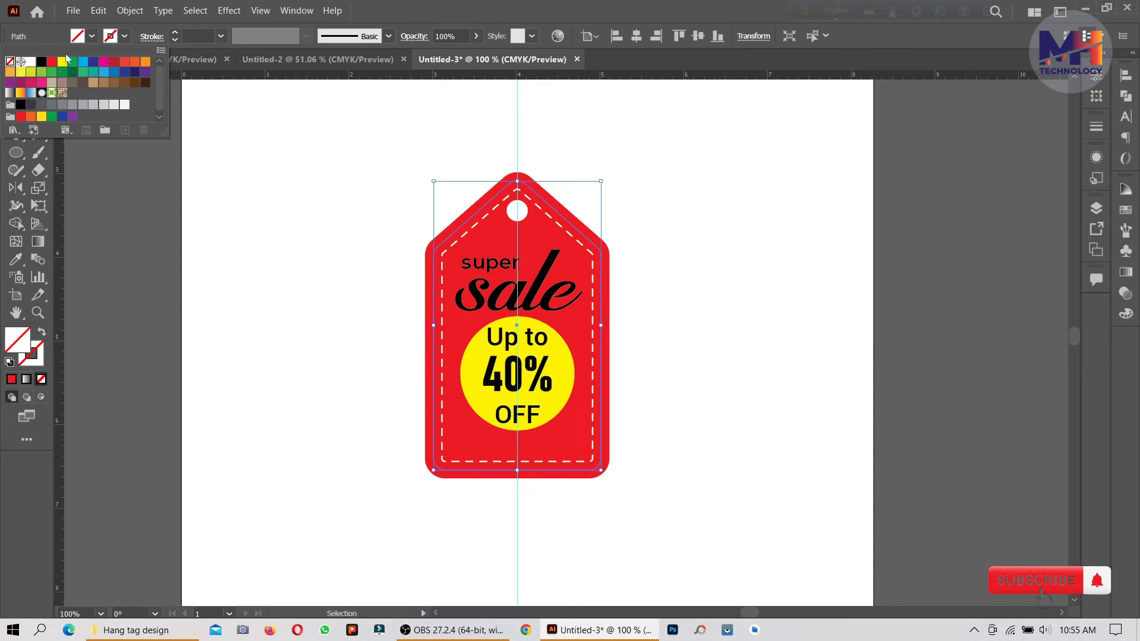
pyautogui.click(125, 37)
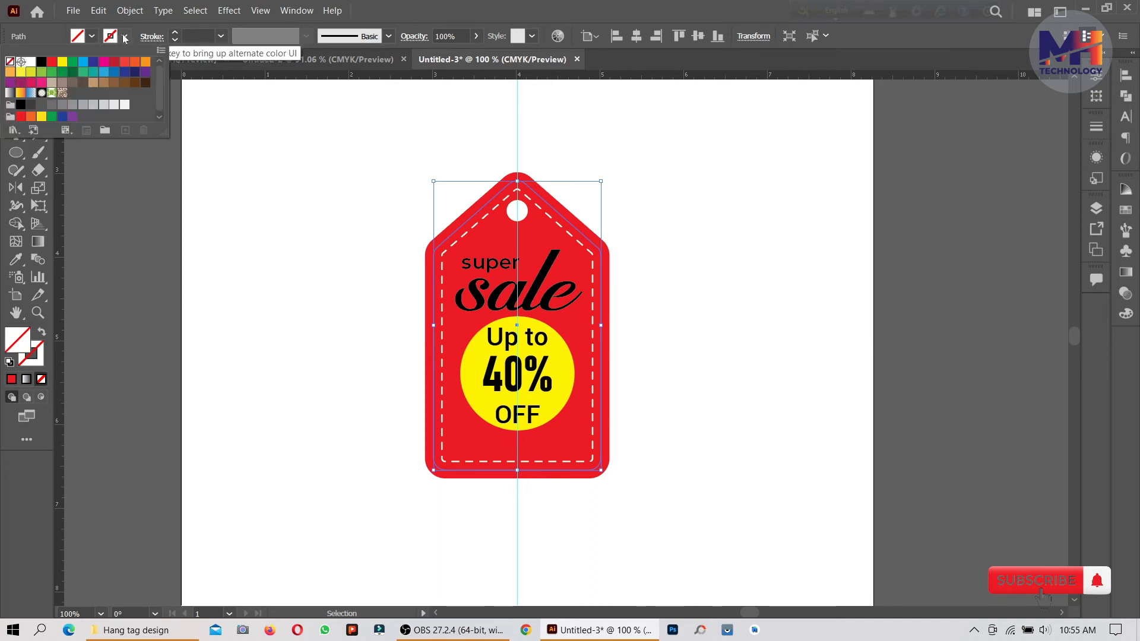
pyautogui.click(32, 63)
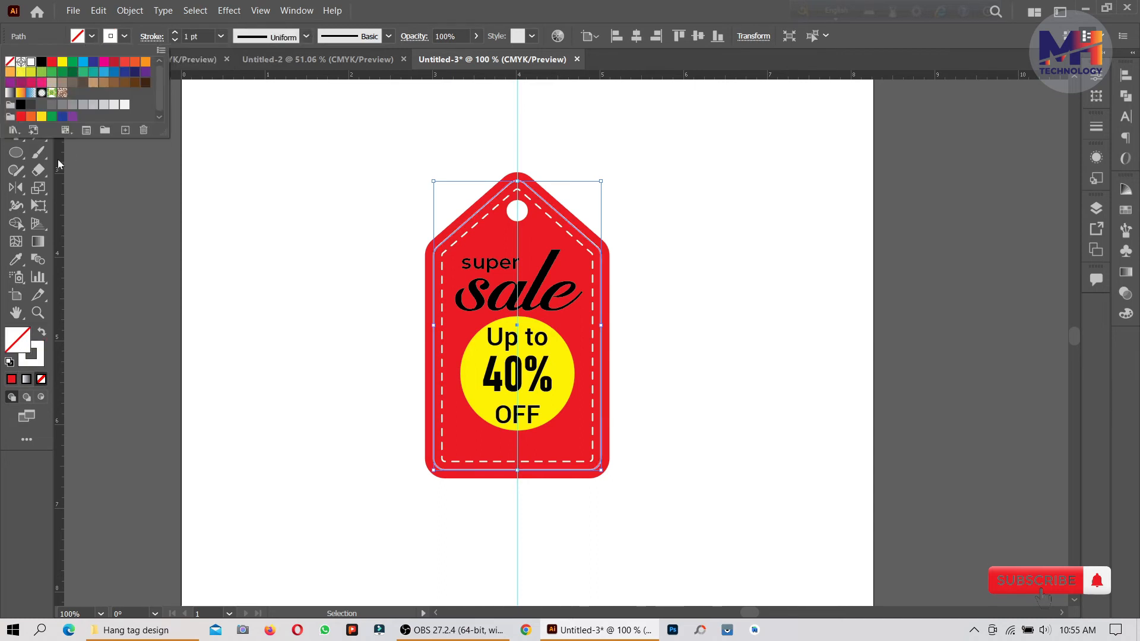
pyautogui.click(436, 10)
pyautogui.click(174, 242)
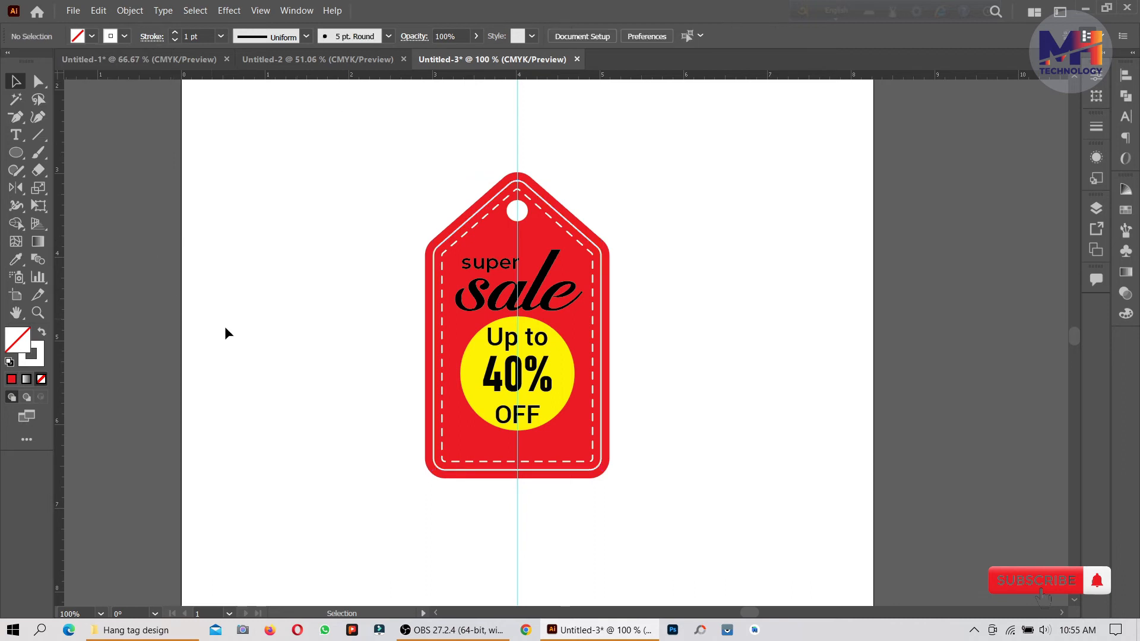
pyautogui.click(591, 250)
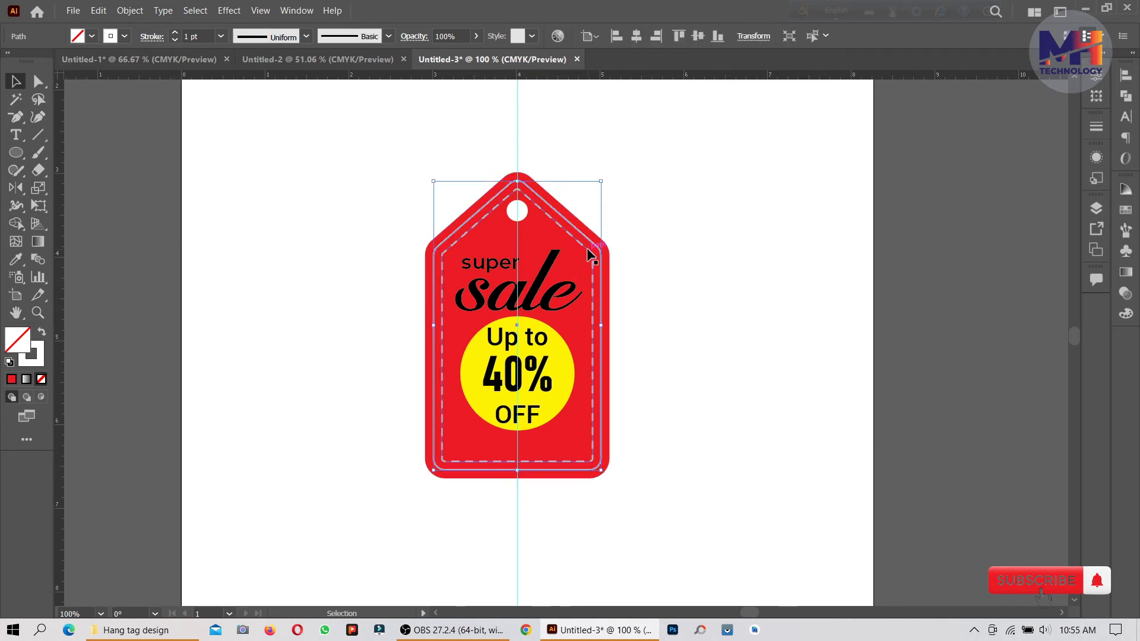
pyautogui.click(120, 156)
# Copy the solid white outline's appearance onto the hole circle in the tag's peak with the Eyedropper
pyautogui.click(522, 213)
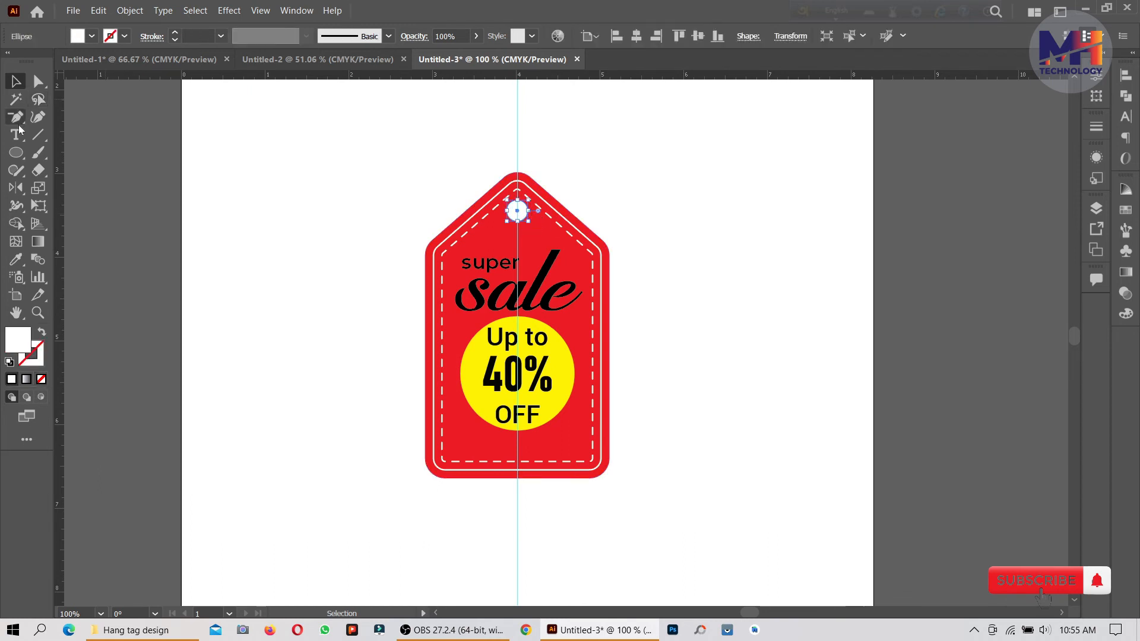
pyautogui.click(18, 264)
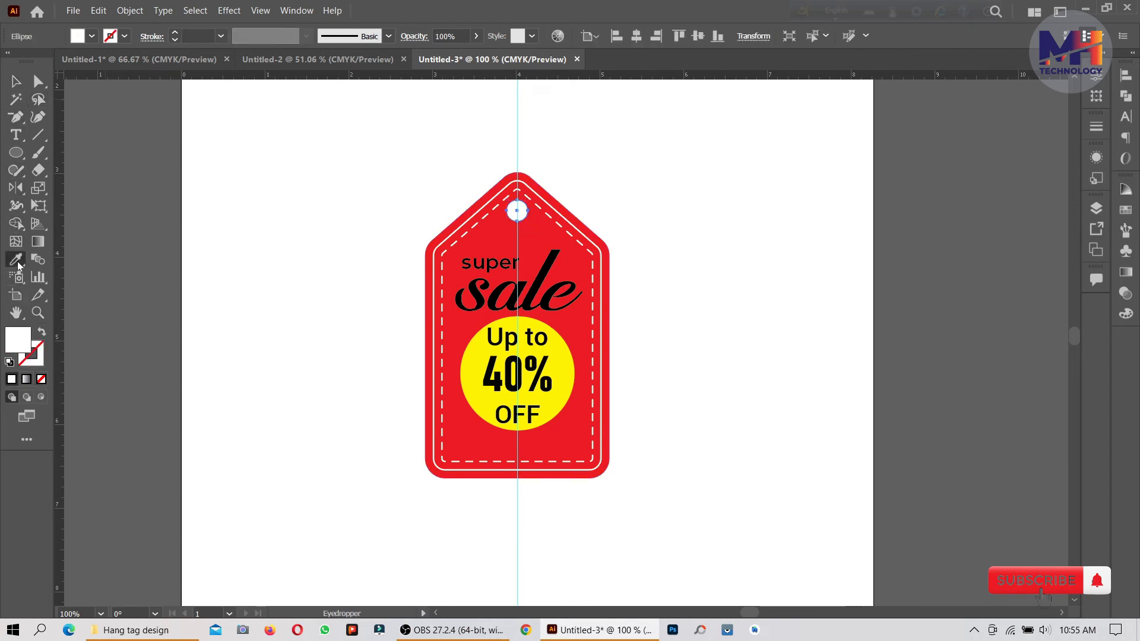
pyautogui.click(573, 216)
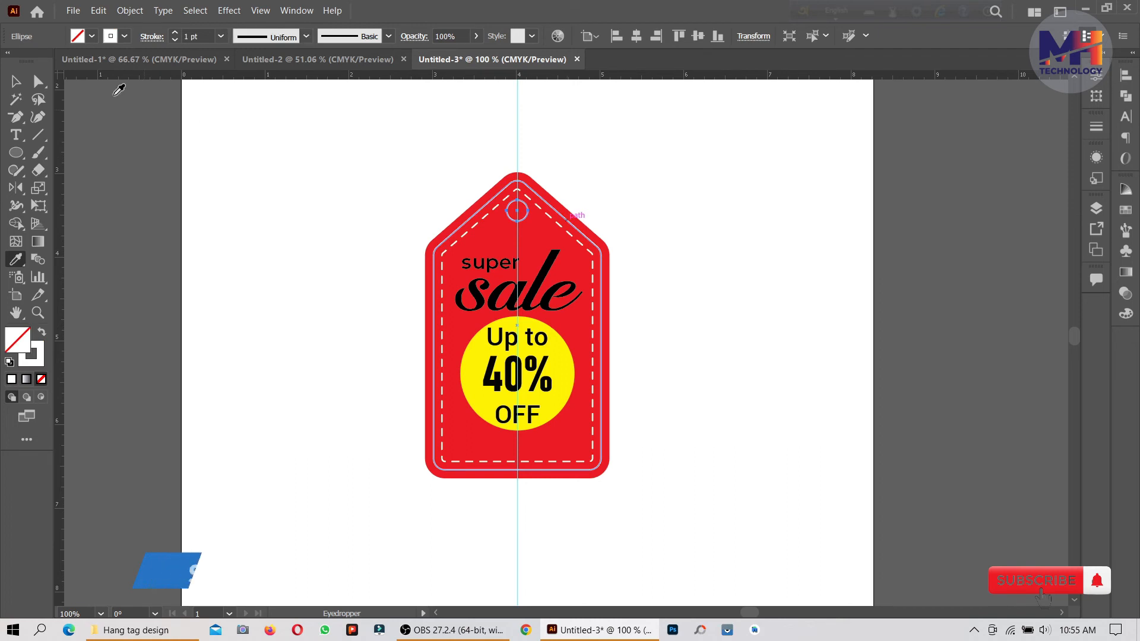
pyautogui.click(15, 82)
pyautogui.click(252, 216)
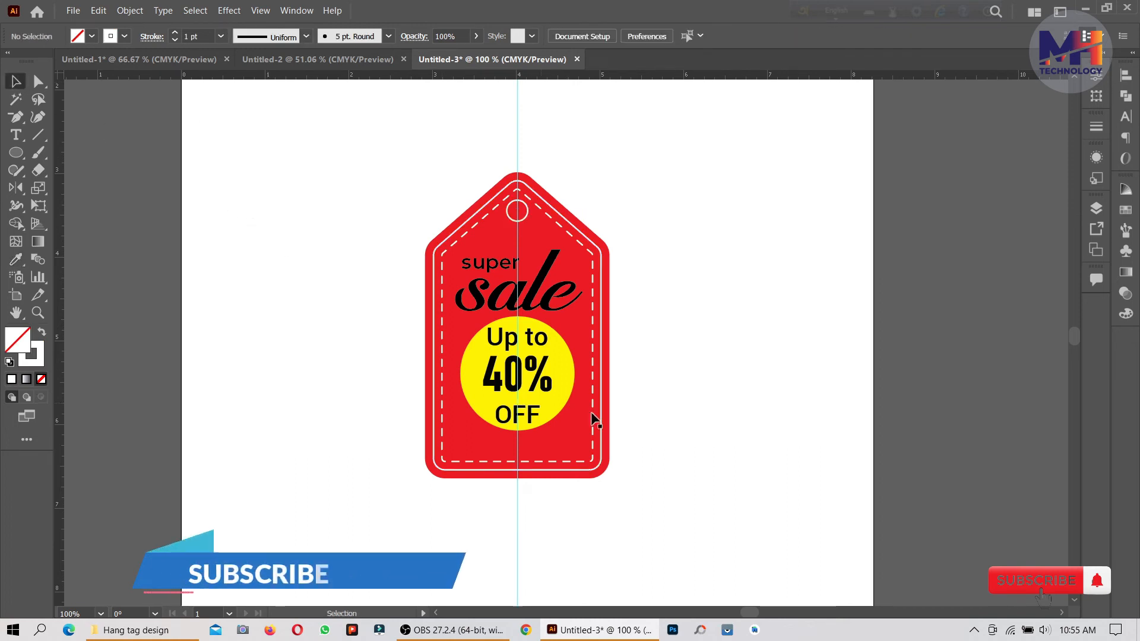
# Add a new layer above the artwork layer and clear the layer selection
pyautogui.click(1095, 208)
pyautogui.click(1038, 340)
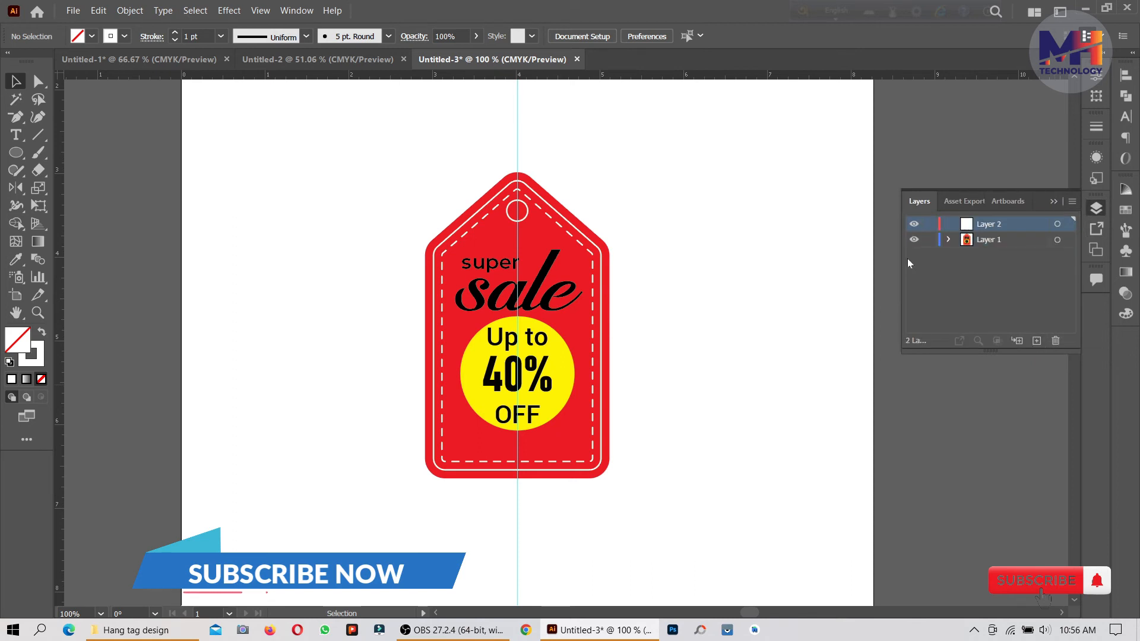
pyautogui.click(980, 259)
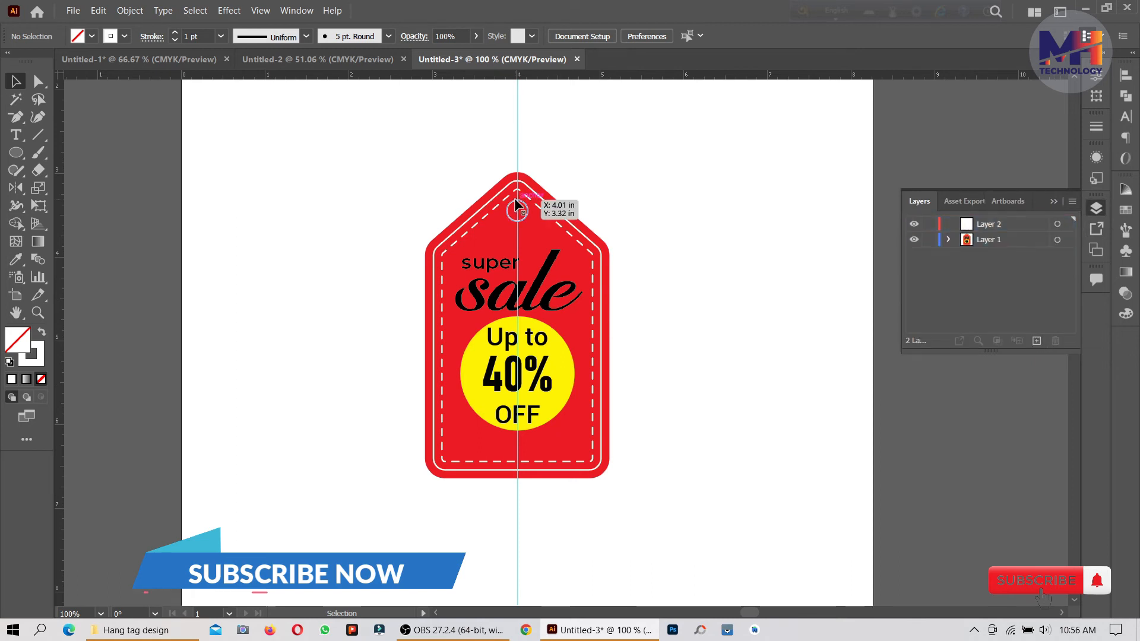
# Cut the solid white tag outline from Layer 1, paste it into Layer 2, and move it back to its original place on the tag
pyautogui.click(545, 202)
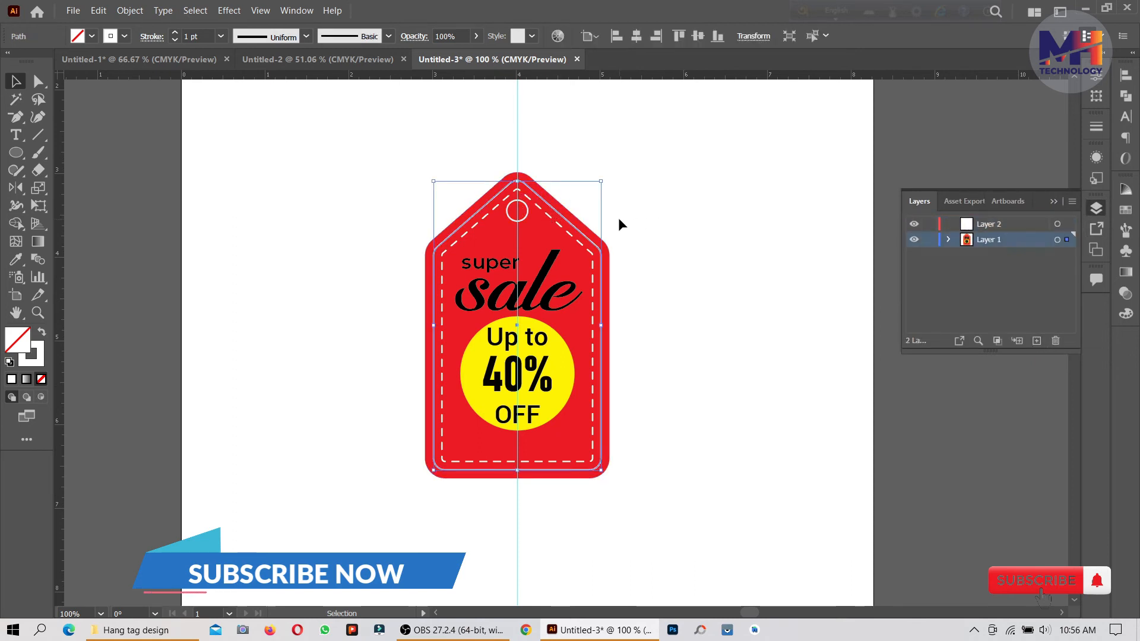
pyautogui.rightClick(582, 233)
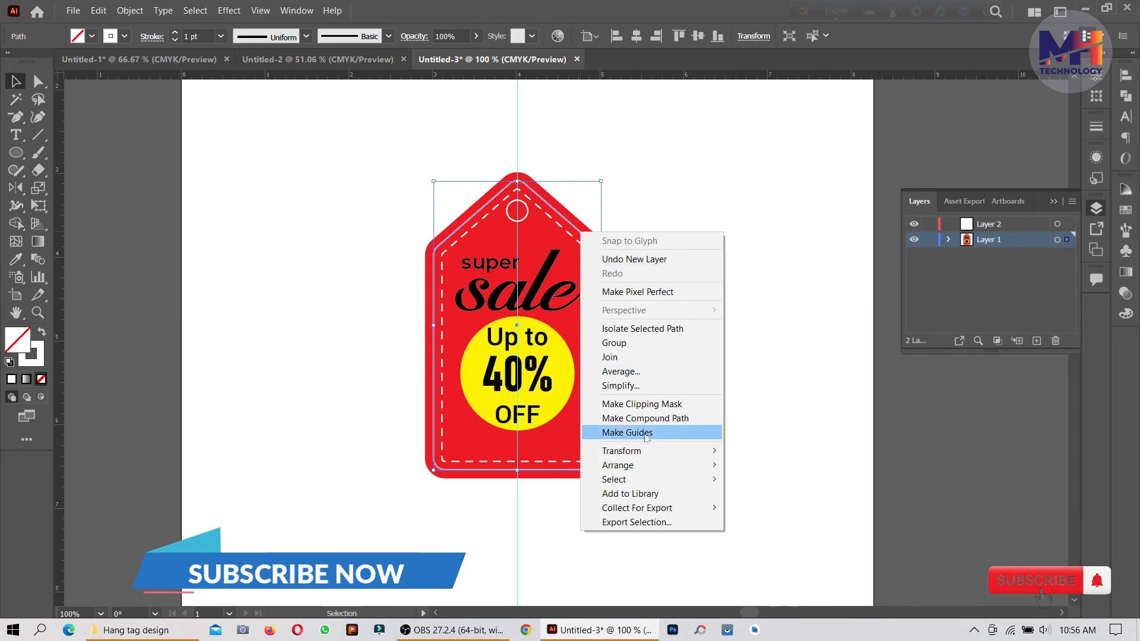
pyautogui.click(97, 11)
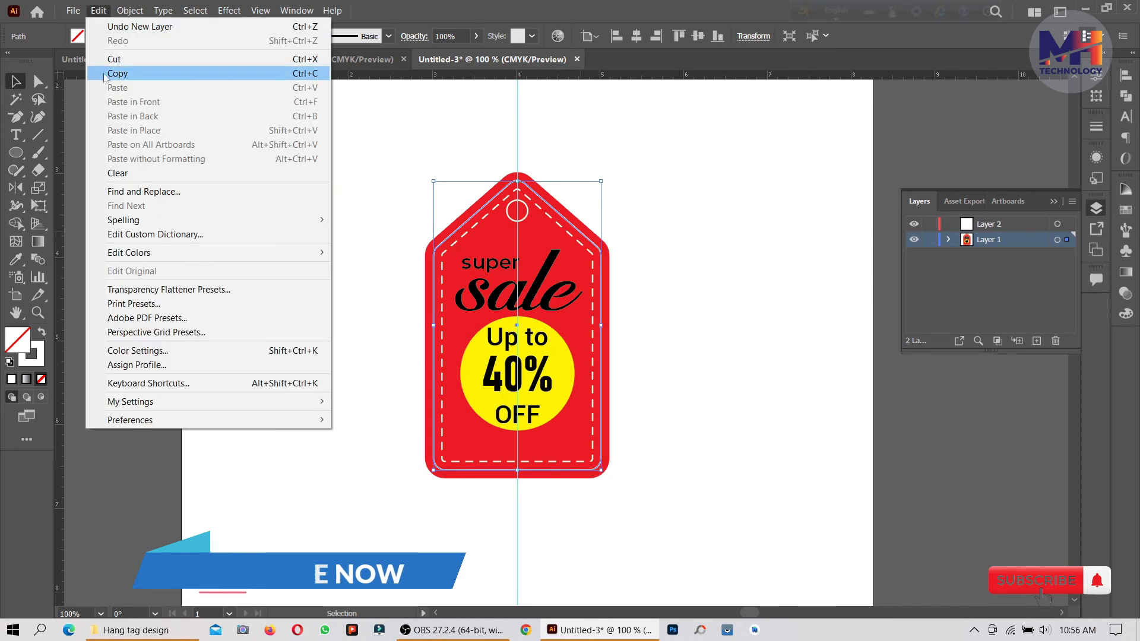
pyautogui.click(123, 60)
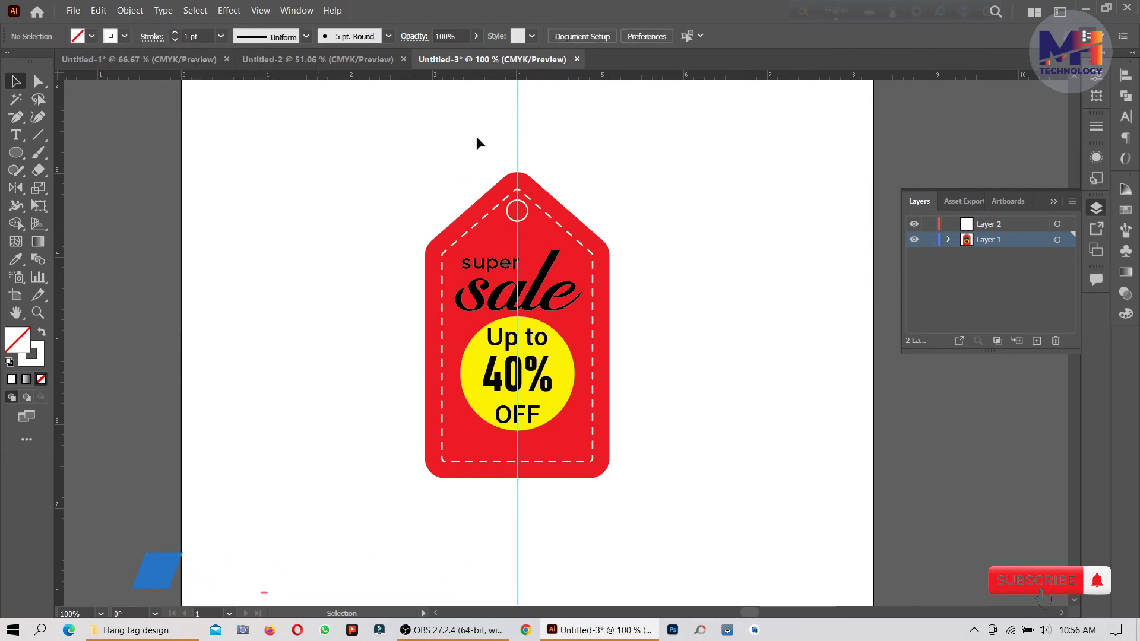
pyautogui.click(991, 226)
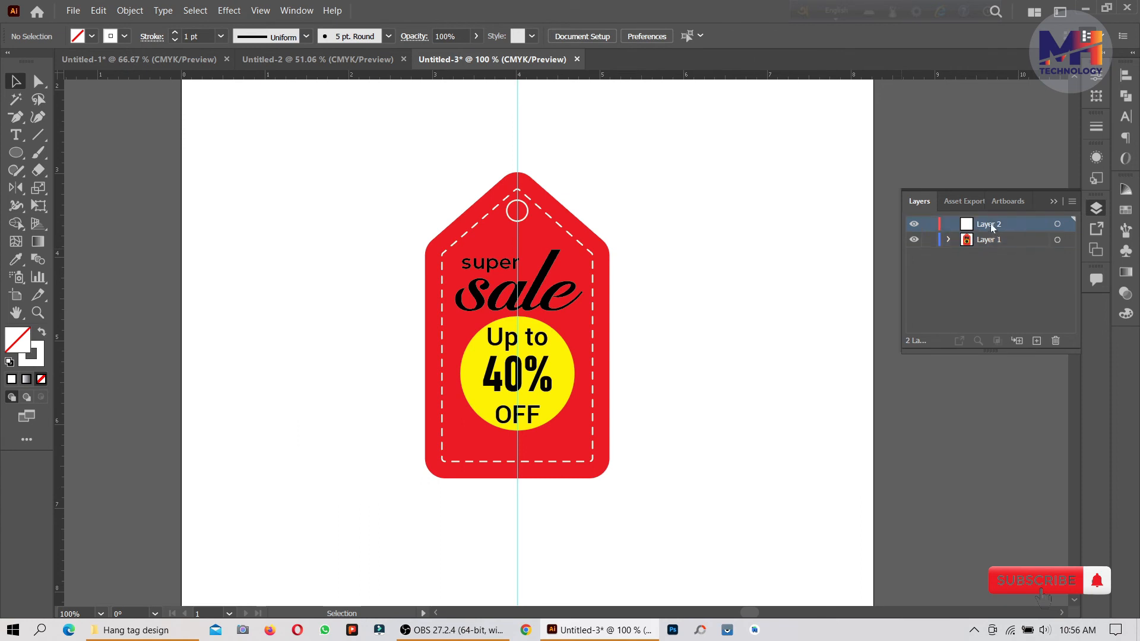
pyautogui.click(98, 10)
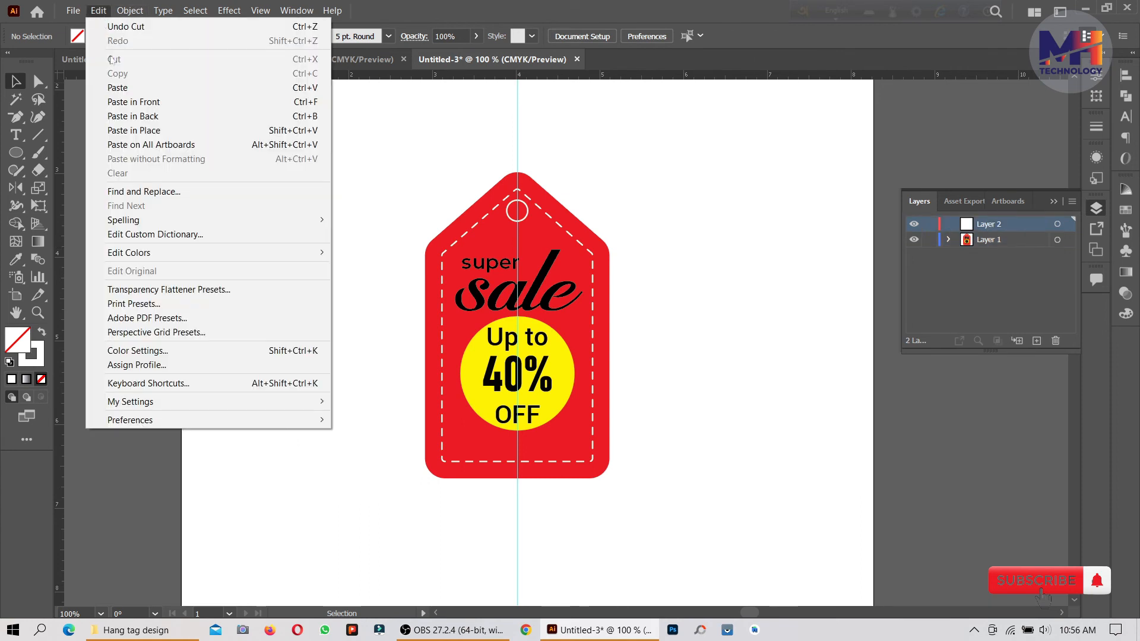
pyautogui.click(113, 84)
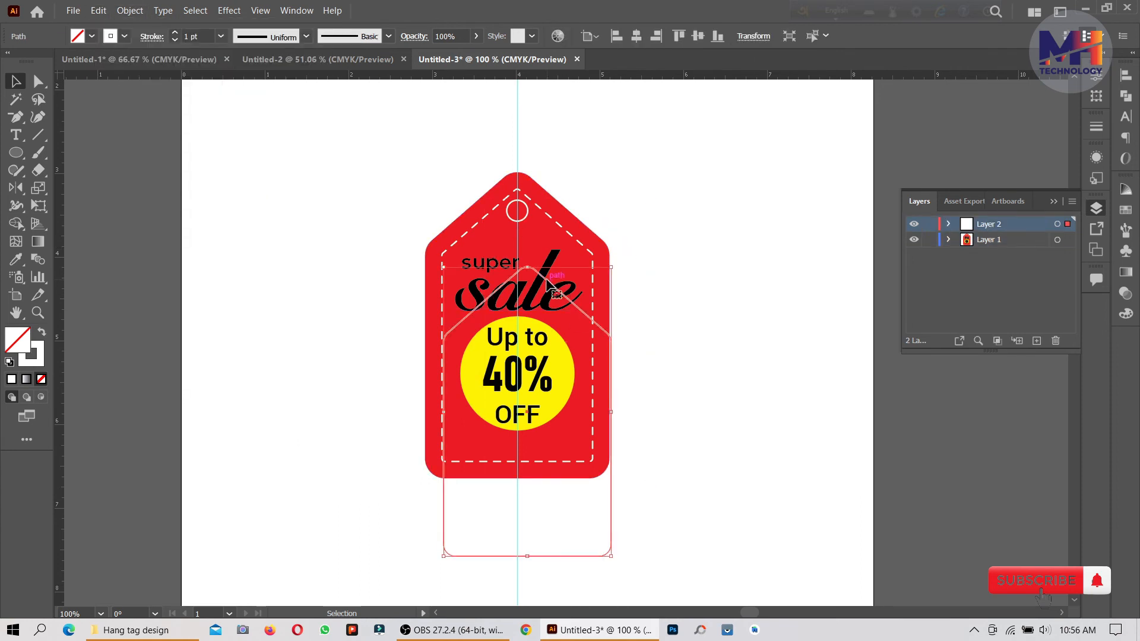
pyautogui.moveTo(547, 284); pyautogui.dragTo(536, 196)
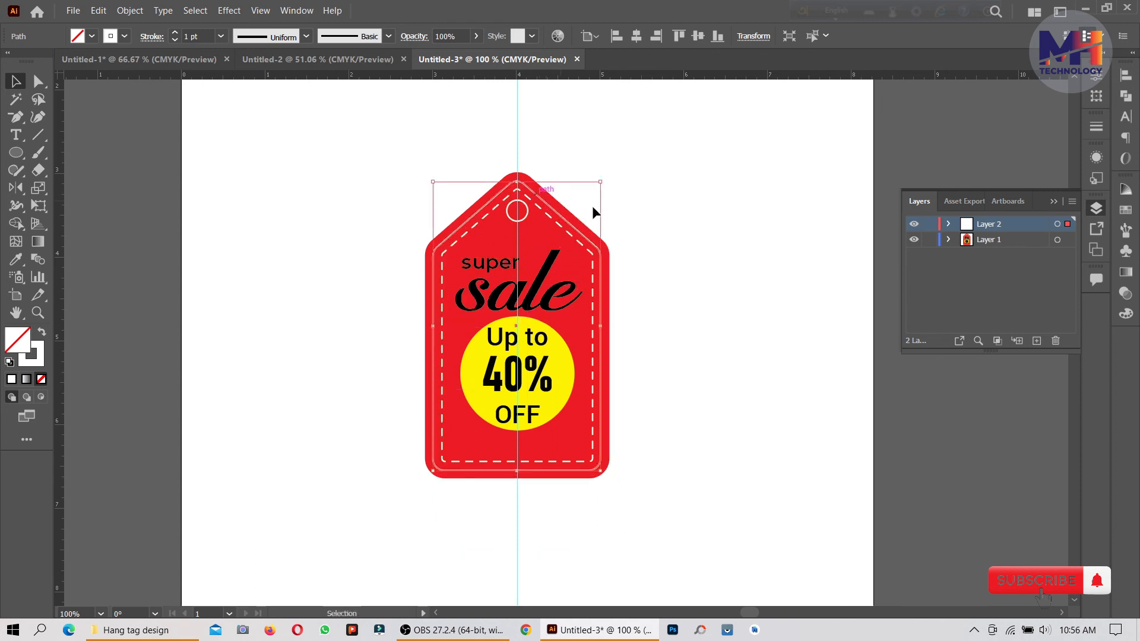
pyautogui.click(700, 320)
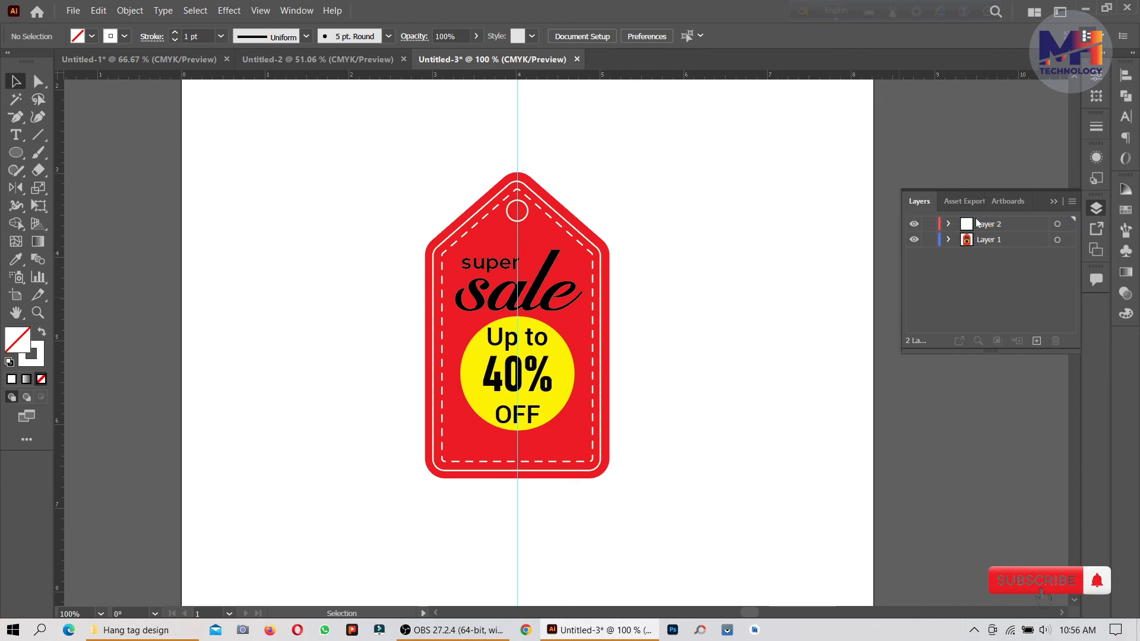
pyautogui.click(914, 224)
pyautogui.click(914, 224)
# Move the string-hole circle from Layer 1 to Layer 2 by cutting and pasting it, and reposition it in the tag's peak
pyautogui.click(524, 212)
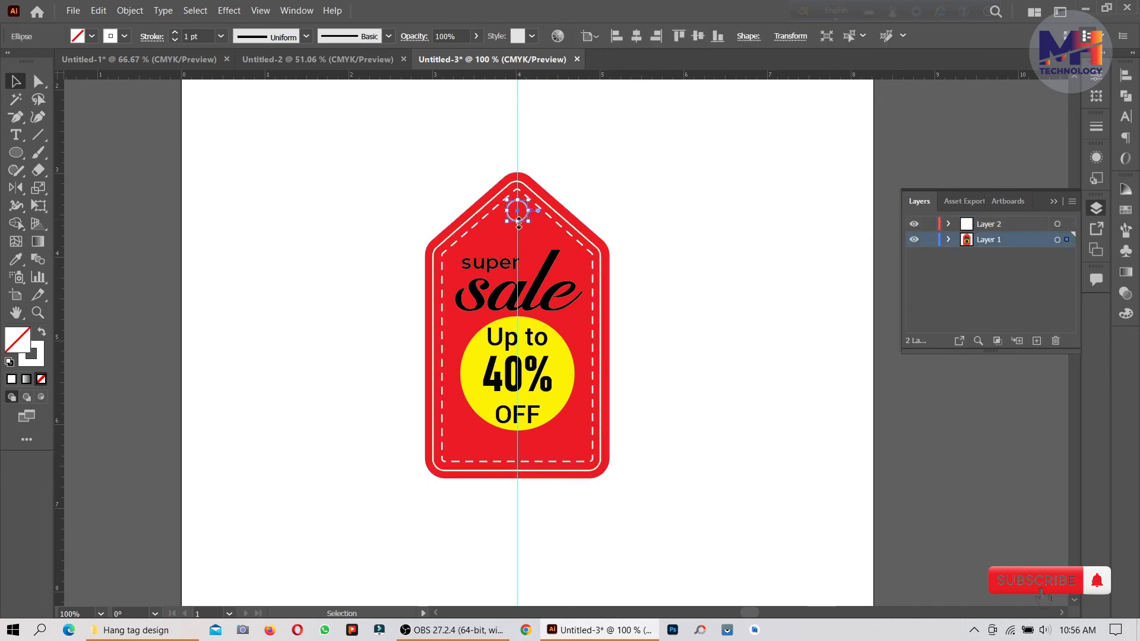
pyautogui.press('a')
pyautogui.click(99, 10)
pyautogui.click(114, 60)
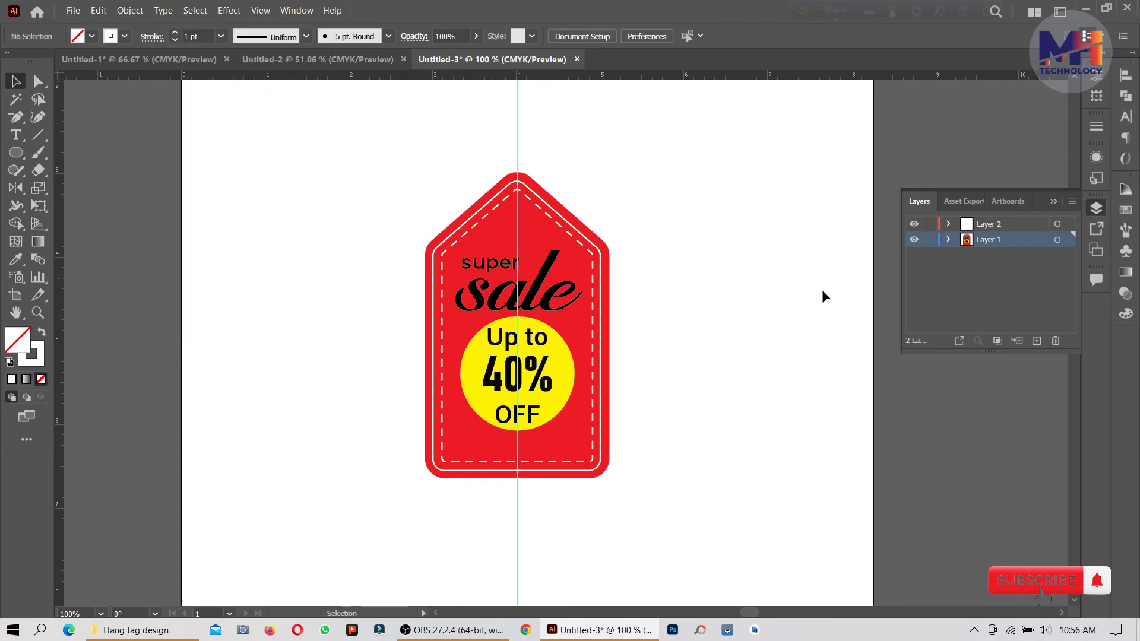
pyautogui.click(984, 226)
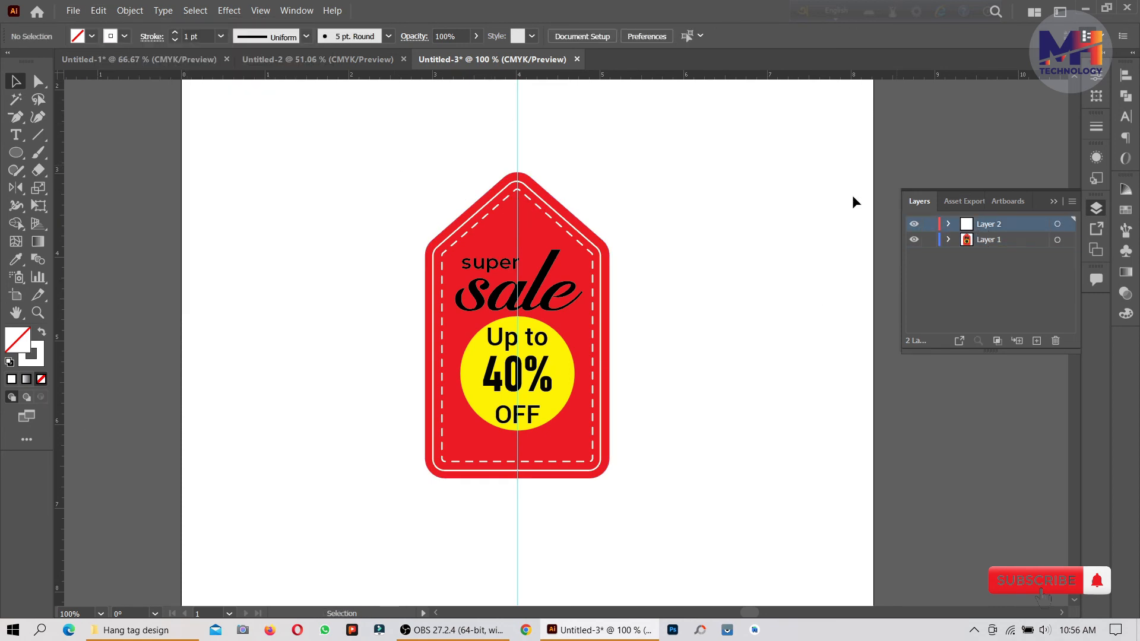
pyautogui.click(98, 10)
pyautogui.click(120, 81)
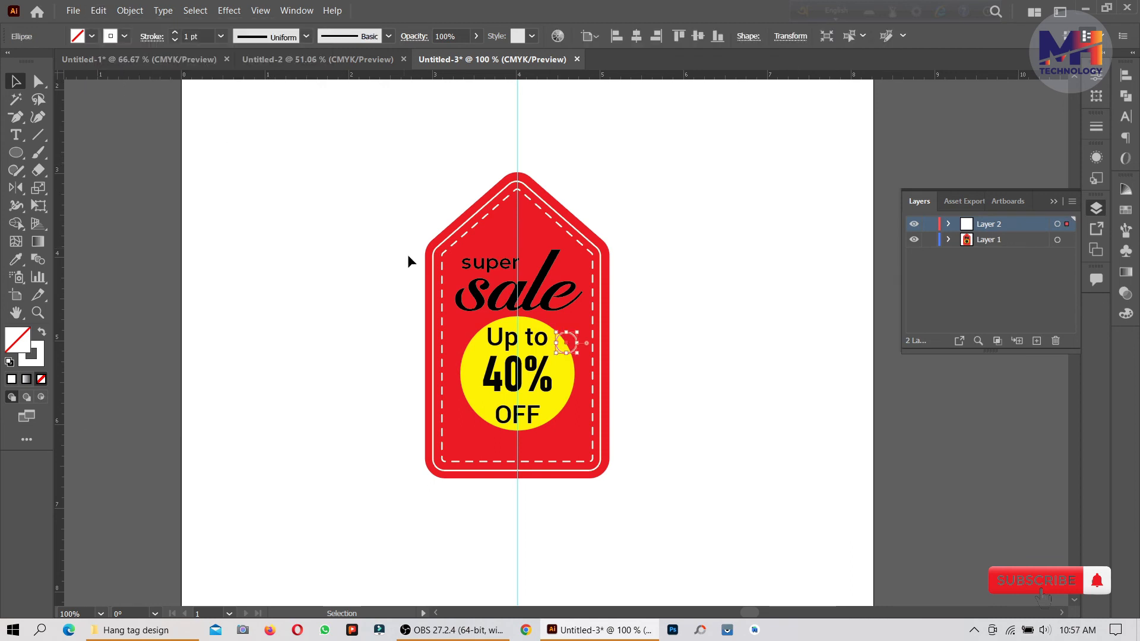
pyautogui.moveTo(567, 334); pyautogui.dragTo(523, 207)
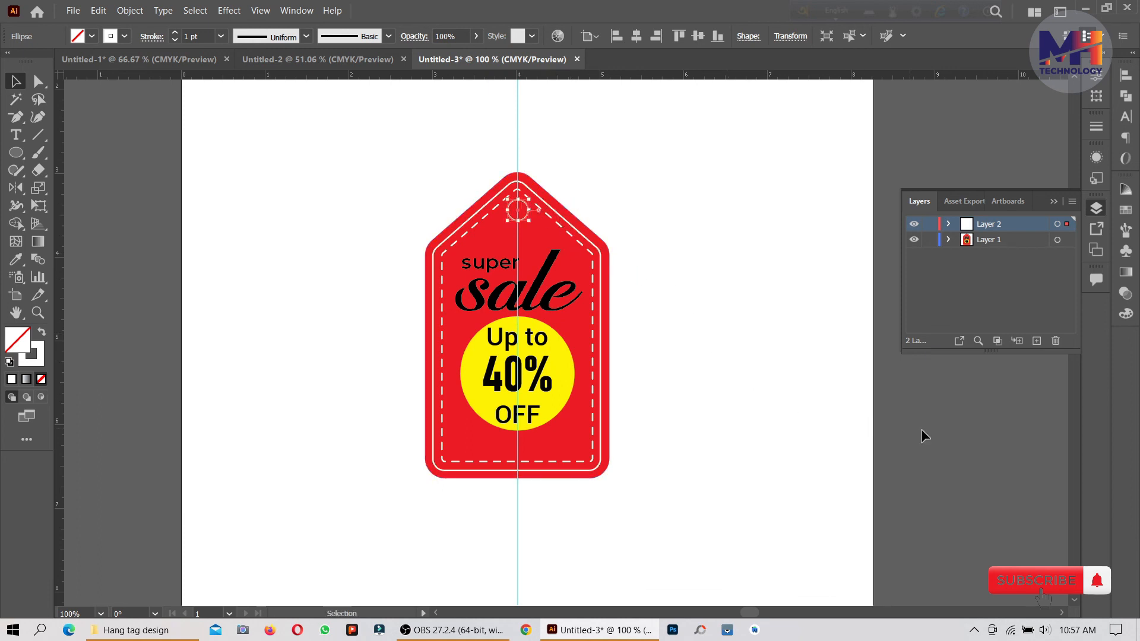
pyautogui.click(949, 436)
pyautogui.click(939, 279)
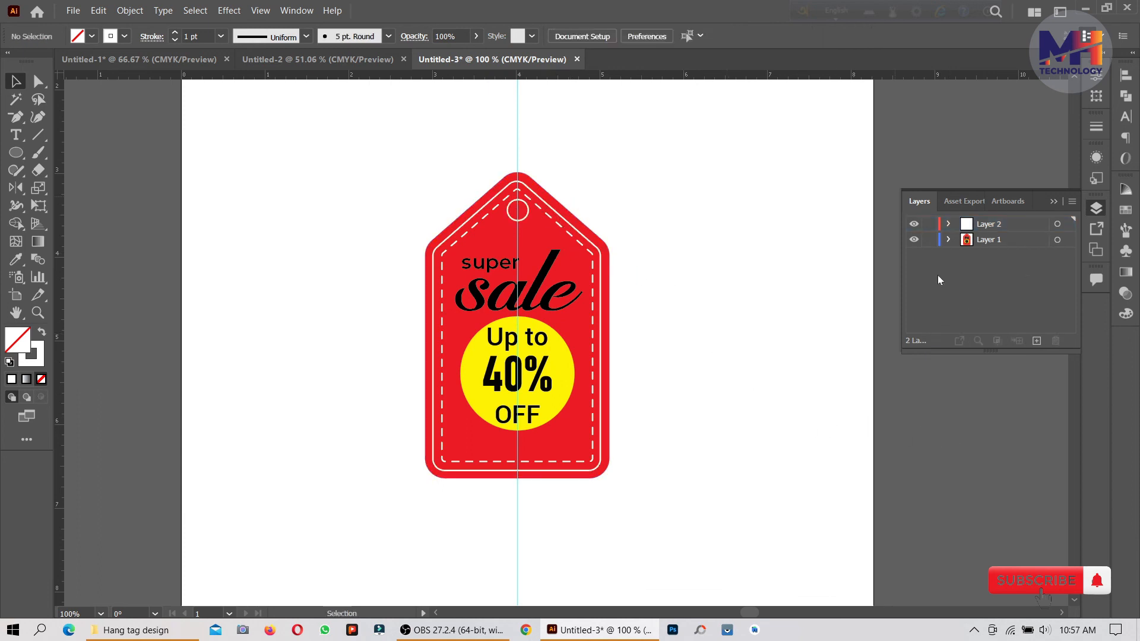
pyautogui.click(914, 224)
pyautogui.click(914, 224)
# Rename Layer 2, which holds the tag outline and hole circle, as Dai Cut
pyautogui.click(987, 228)
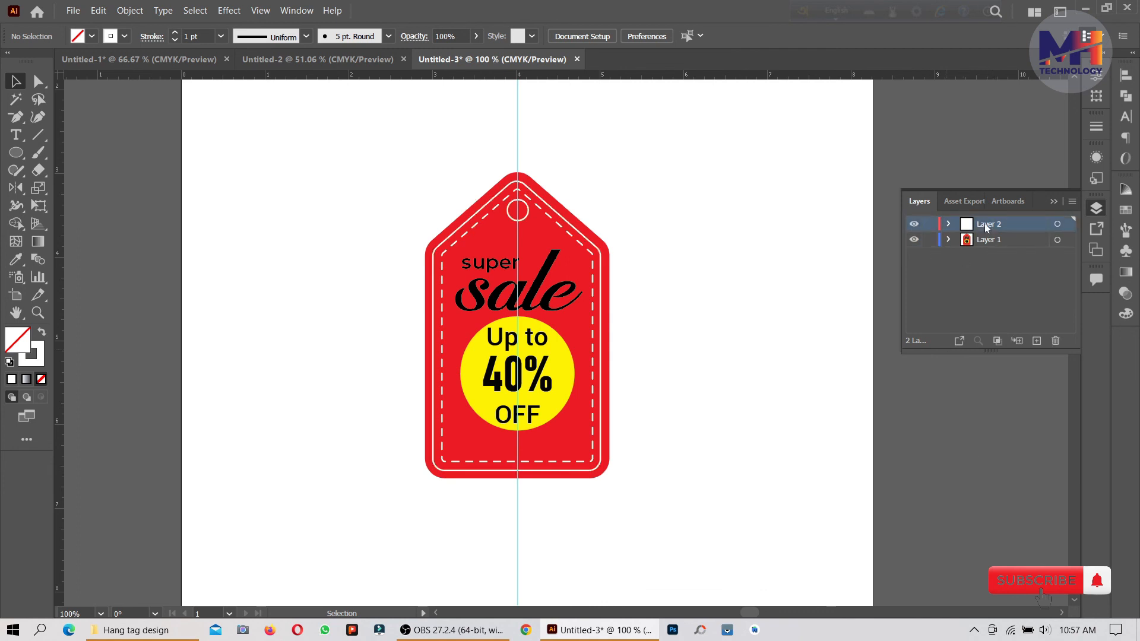
pyautogui.doubleClick(986, 226)
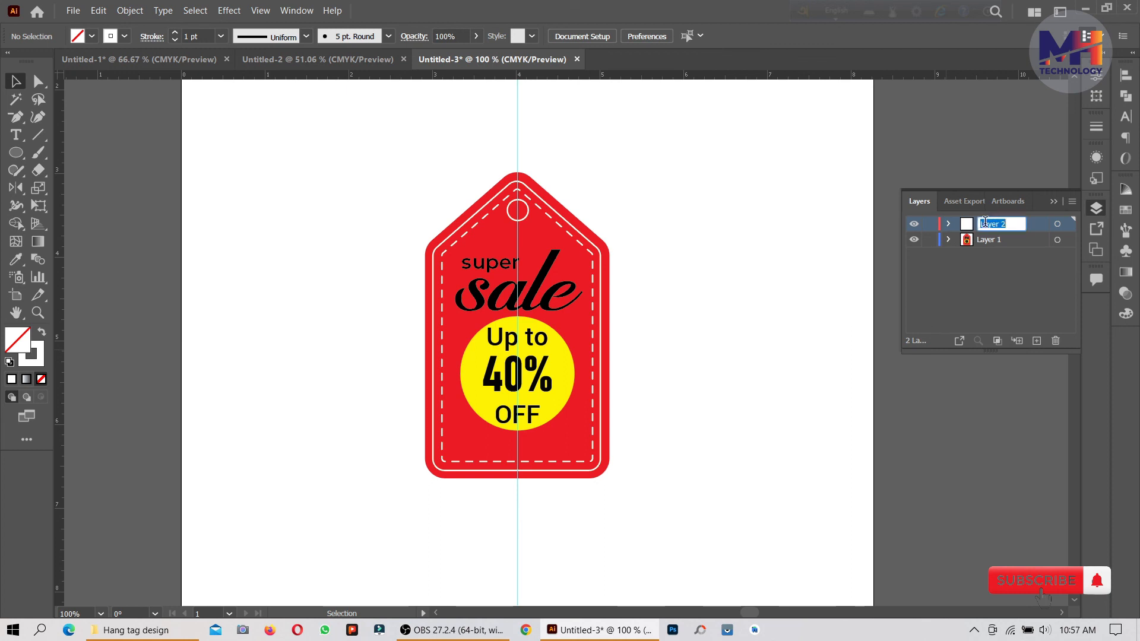
pyautogui.write('D')
pyautogui.write('ail')
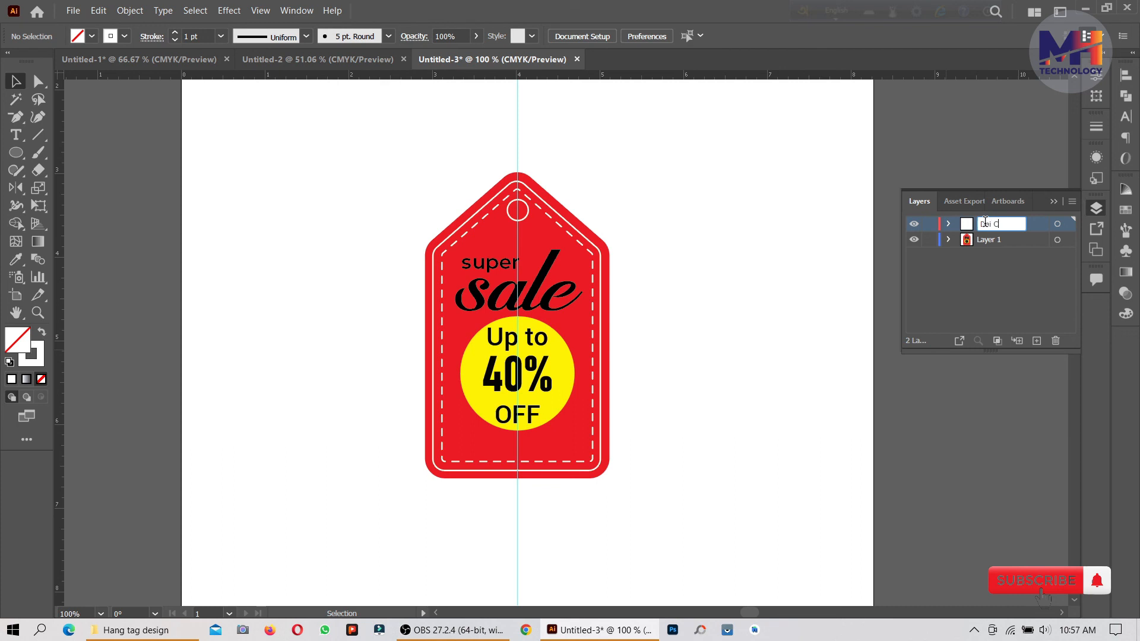
pyautogui.write('Ca')
pyautogui.click(989, 273)
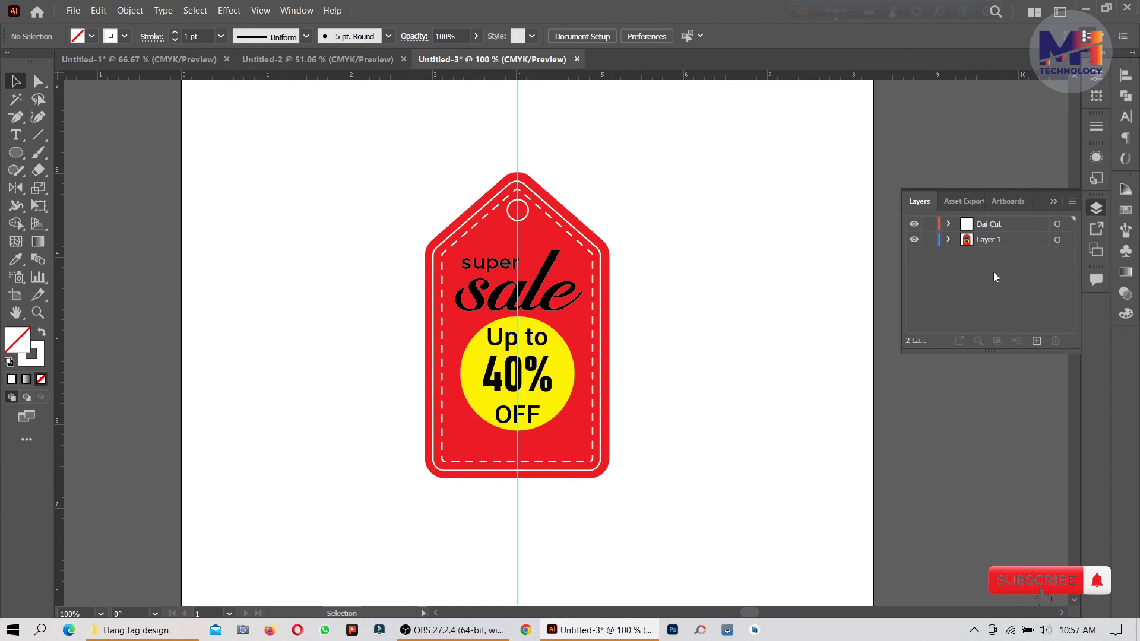
# Rename Layer 1, which holds the sale artwork, as Design
pyautogui.click(986, 240)
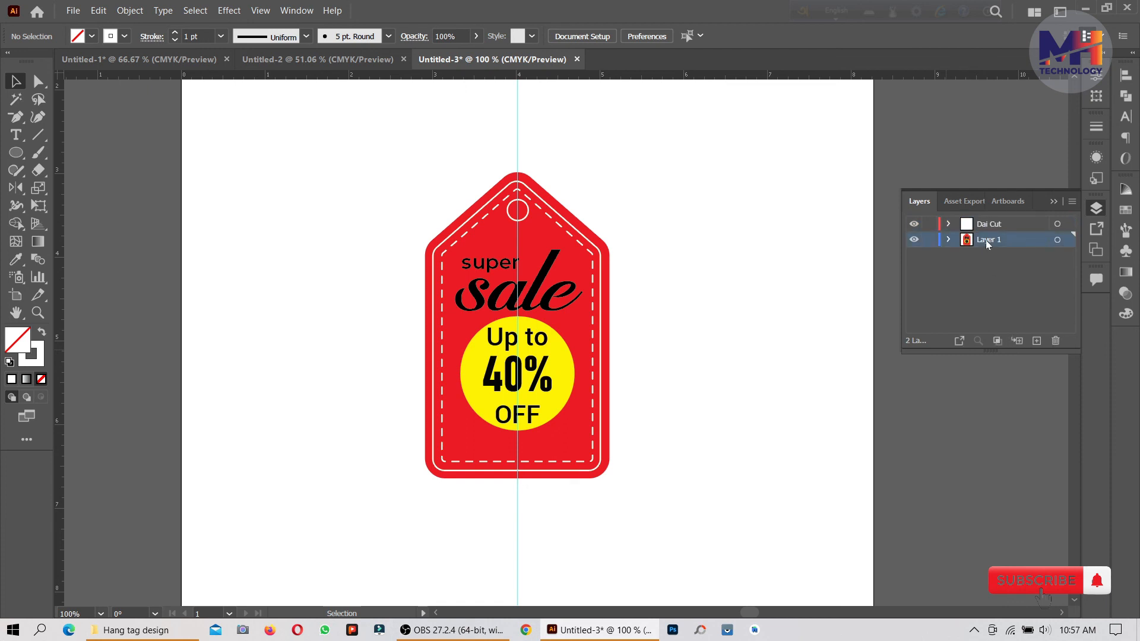
pyautogui.doubleClick(986, 240)
pyautogui.write('Design')
pyautogui.click(973, 297)
# Hide and reshow the Design and Dai Cut layers to check what each one contains, and put the layer list away
pyautogui.click(915, 240)
pyautogui.click(914, 240)
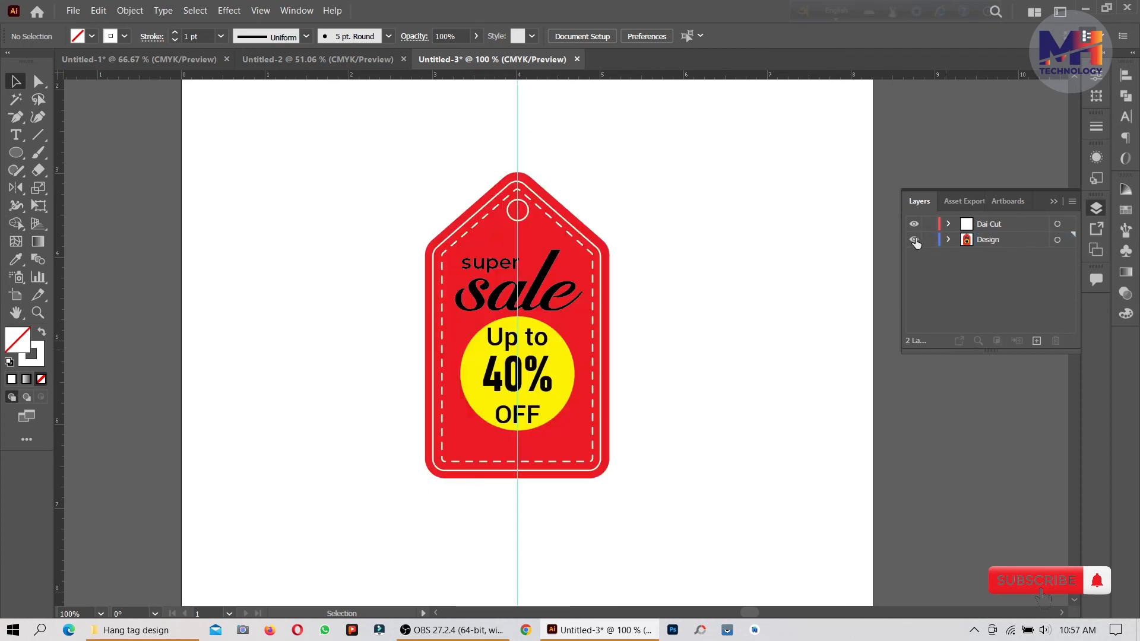
pyautogui.click(914, 225)
pyautogui.click(914, 225)
pyautogui.click(914, 224)
pyautogui.click(914, 224)
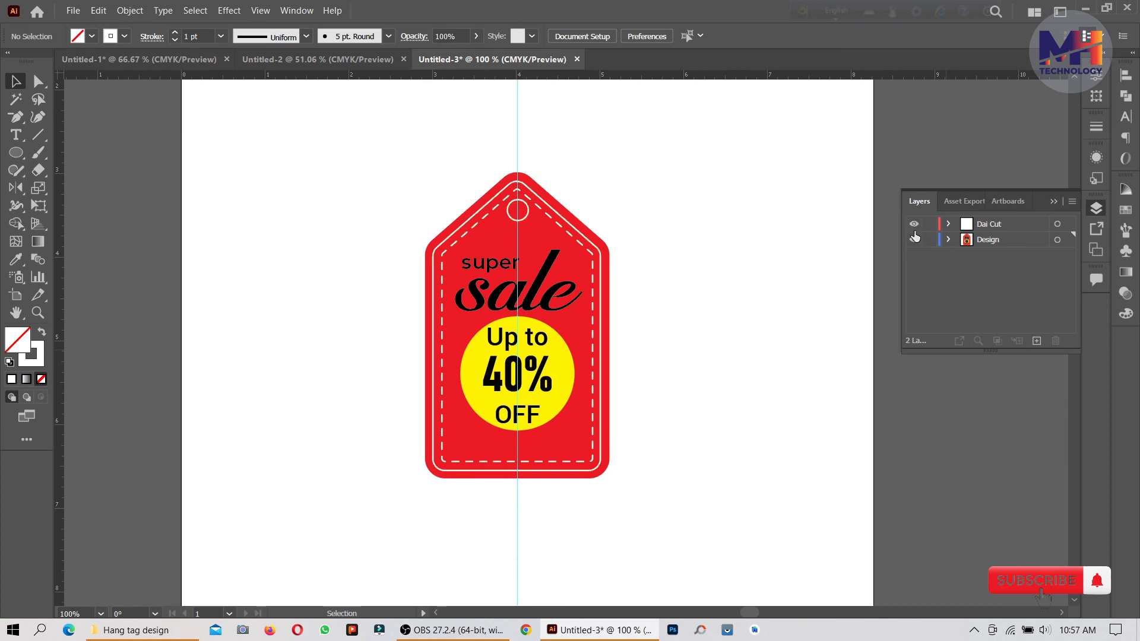
pyautogui.click(1053, 203)
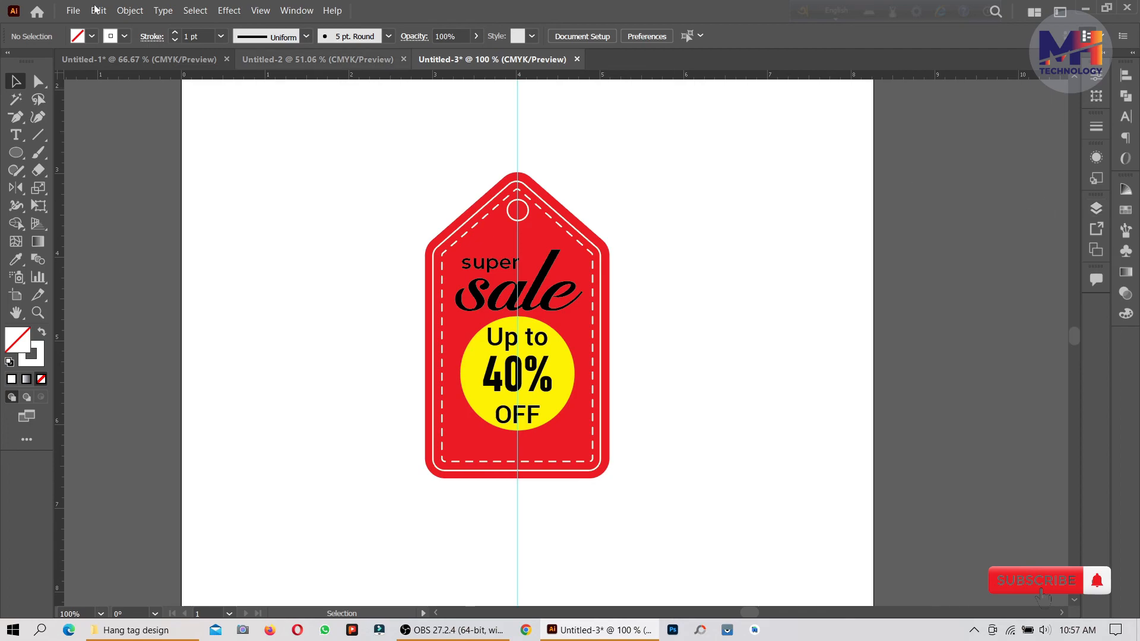